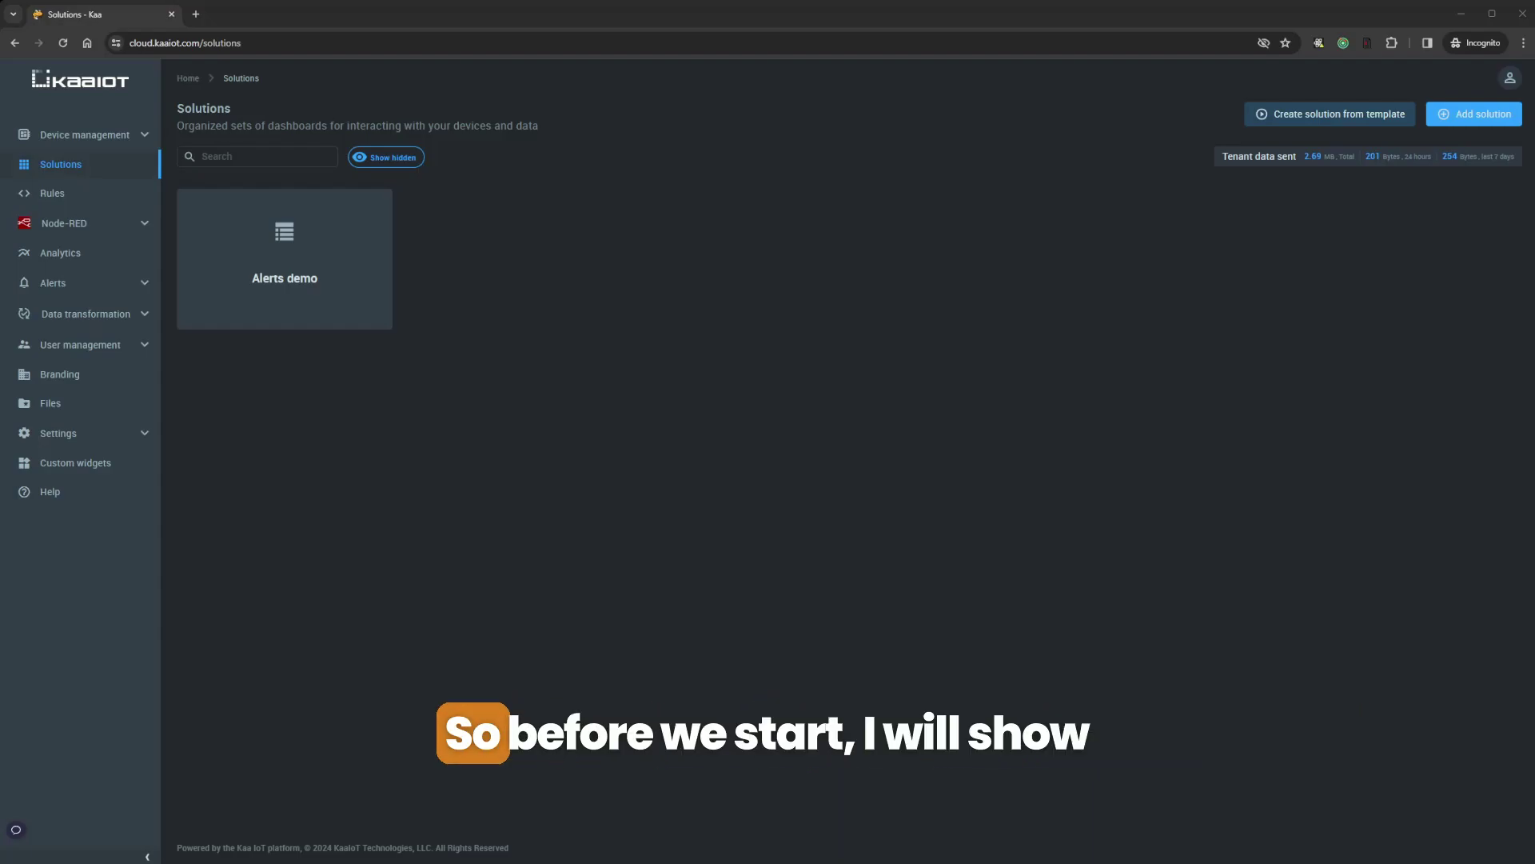
# Open test-device's overview and check its metadata: temperature 20 and humidity 30
pyautogui.click(147, 135)
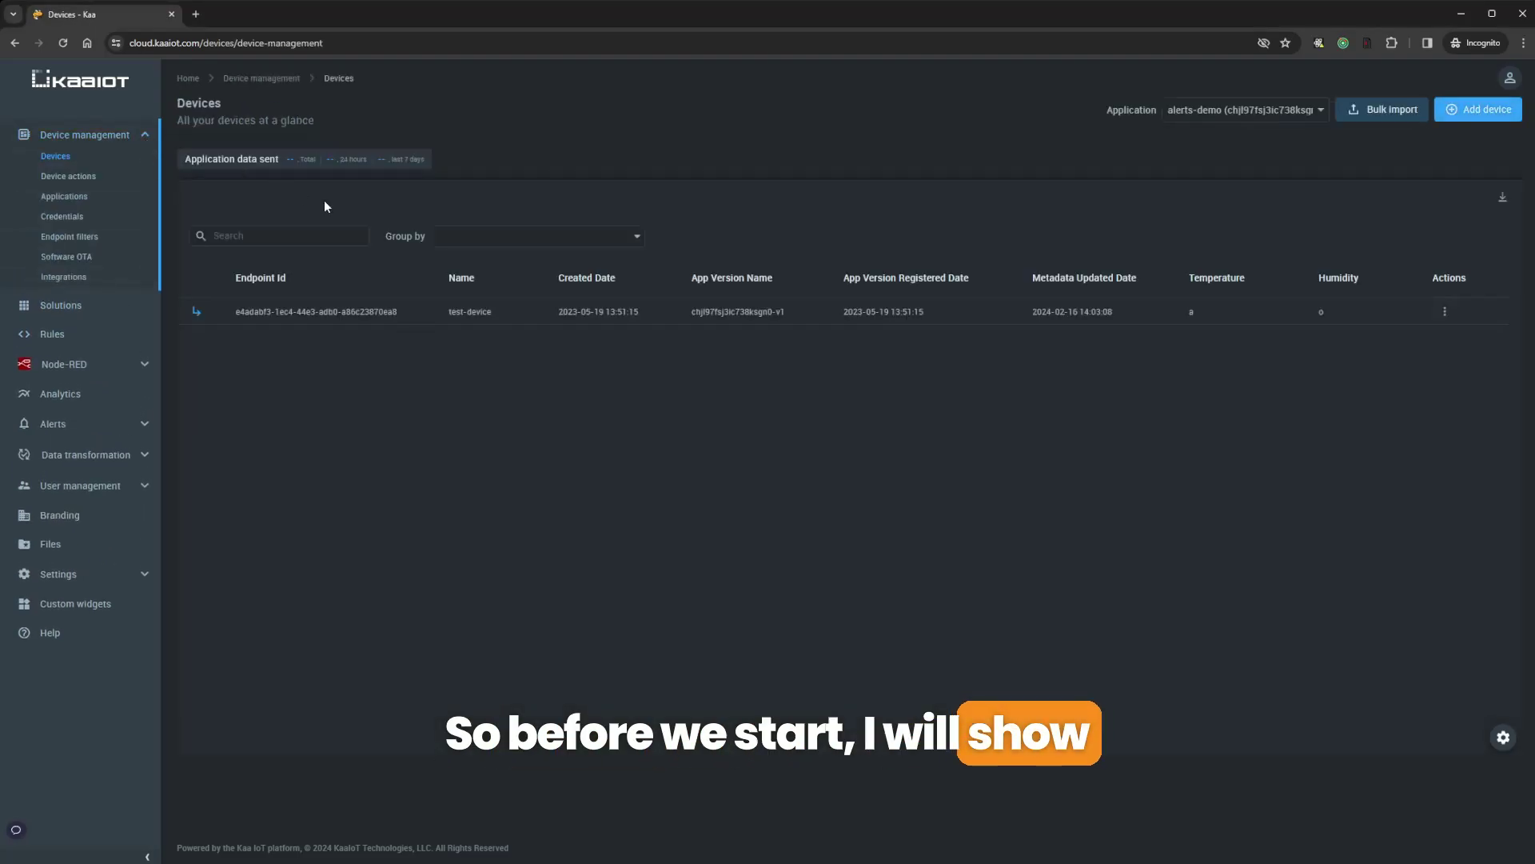
pyautogui.click(536, 314)
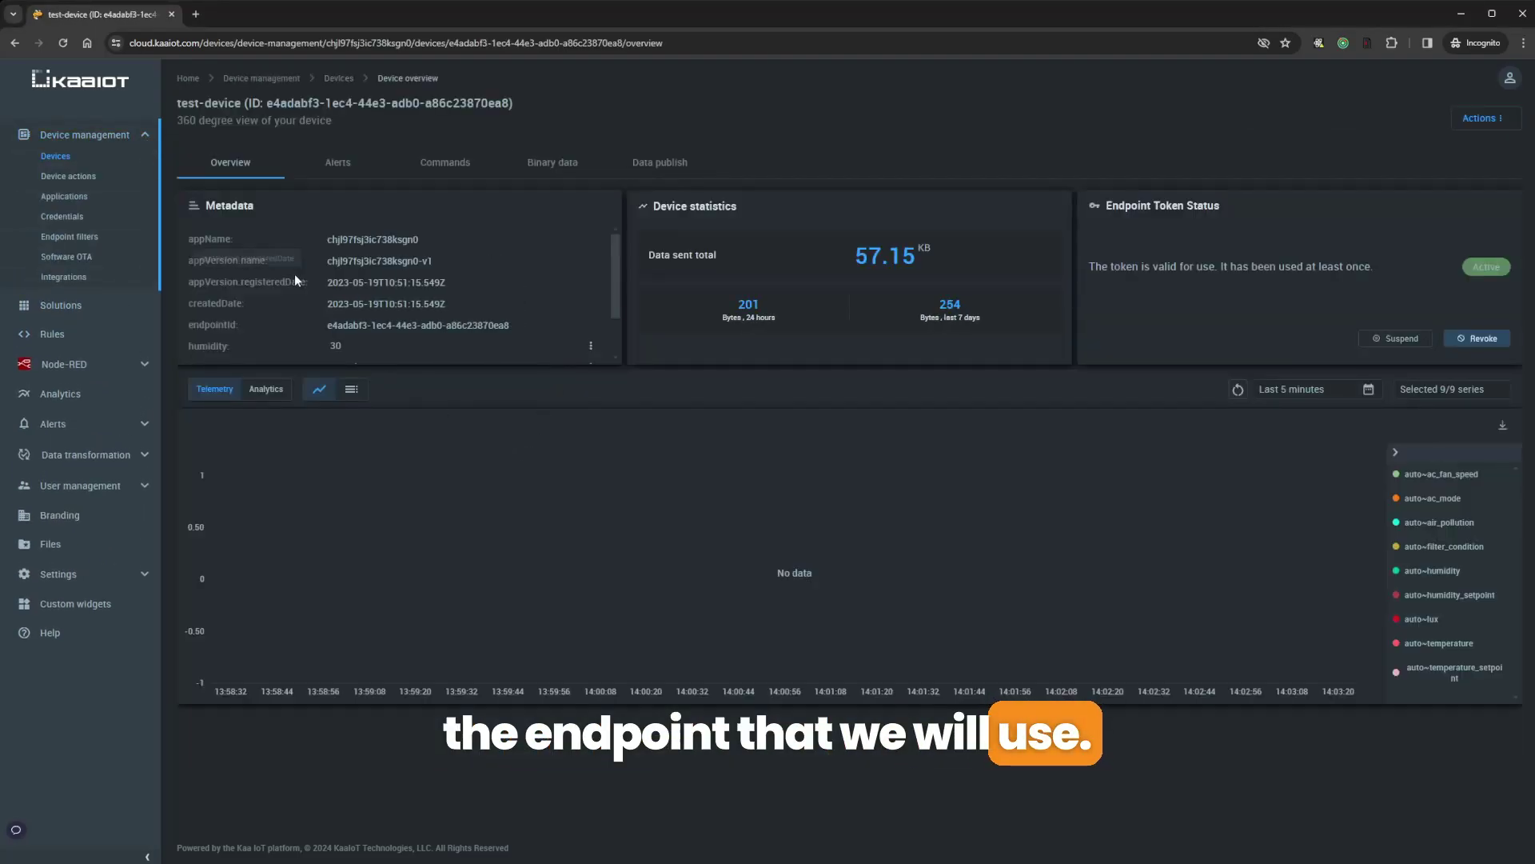
pyautogui.scroll(-2, 272, 292)
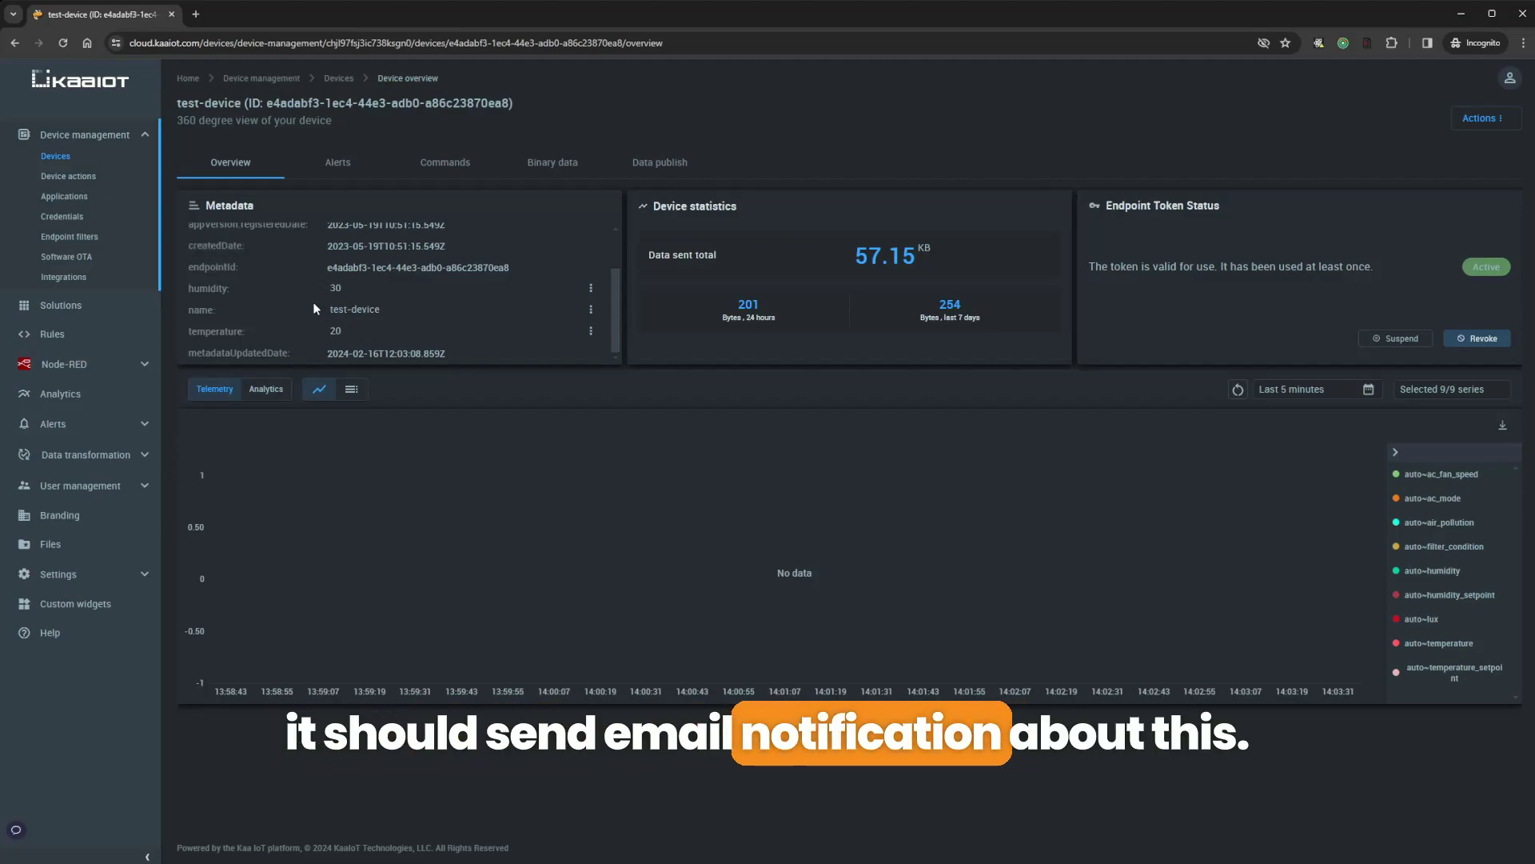
# From Alerts > Alert settings, start a new alert
pyautogui.click(136, 425)
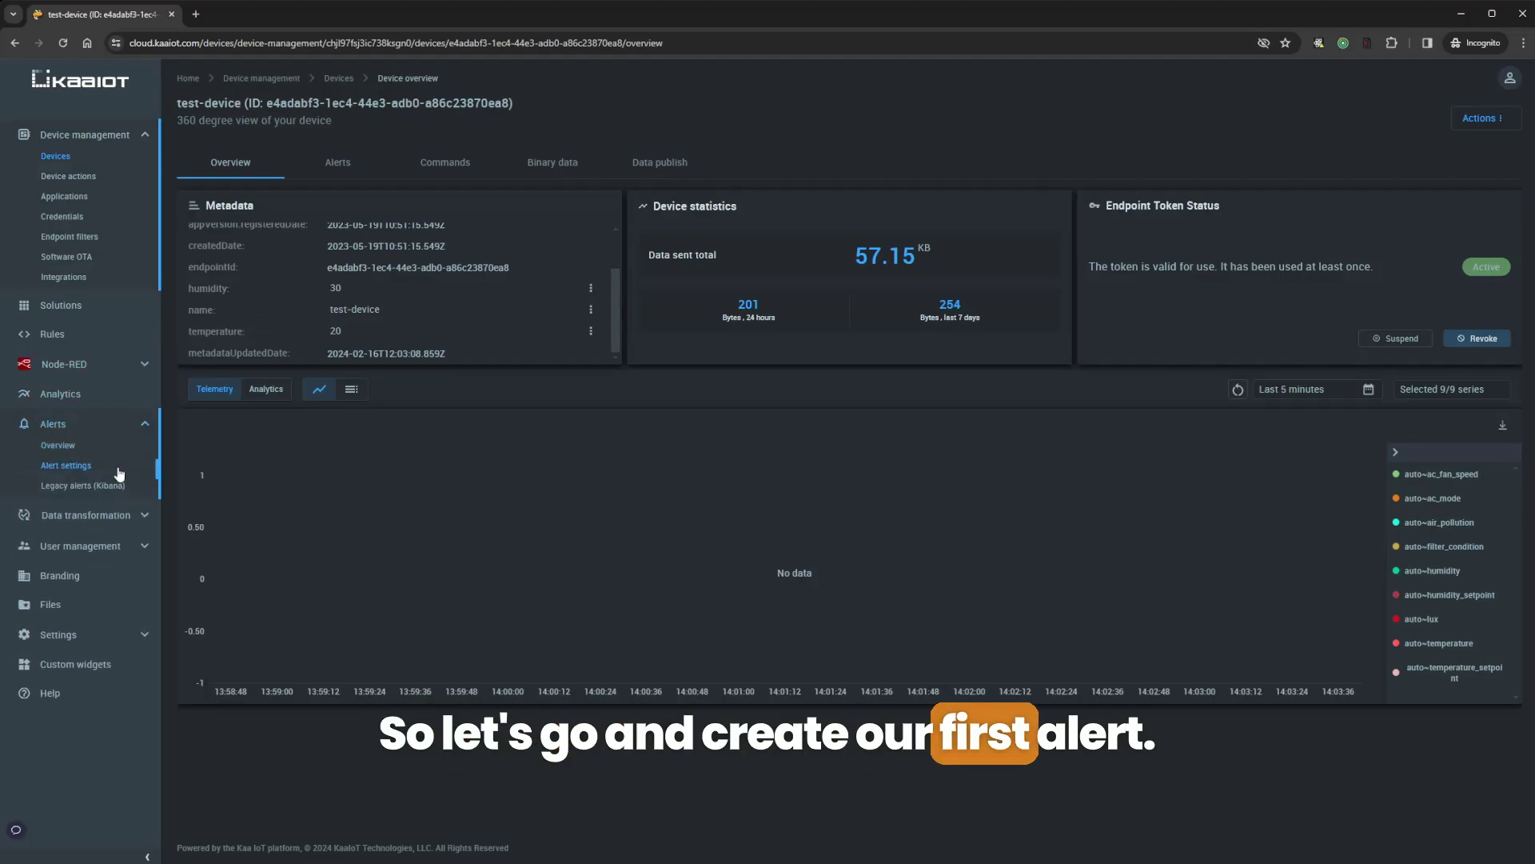
pyautogui.click(66, 467)
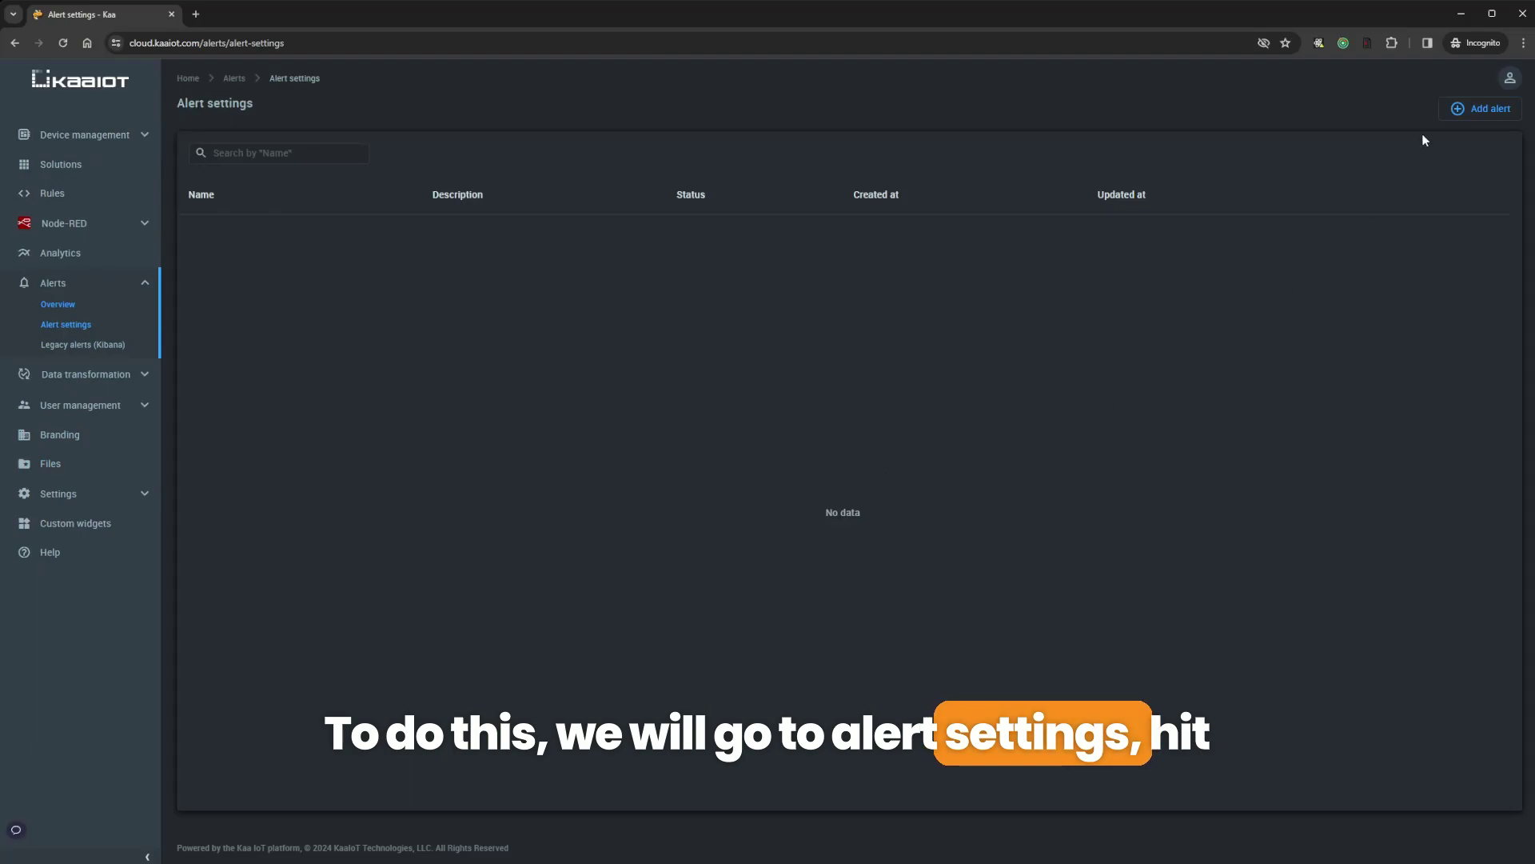
pyautogui.click(1479, 109)
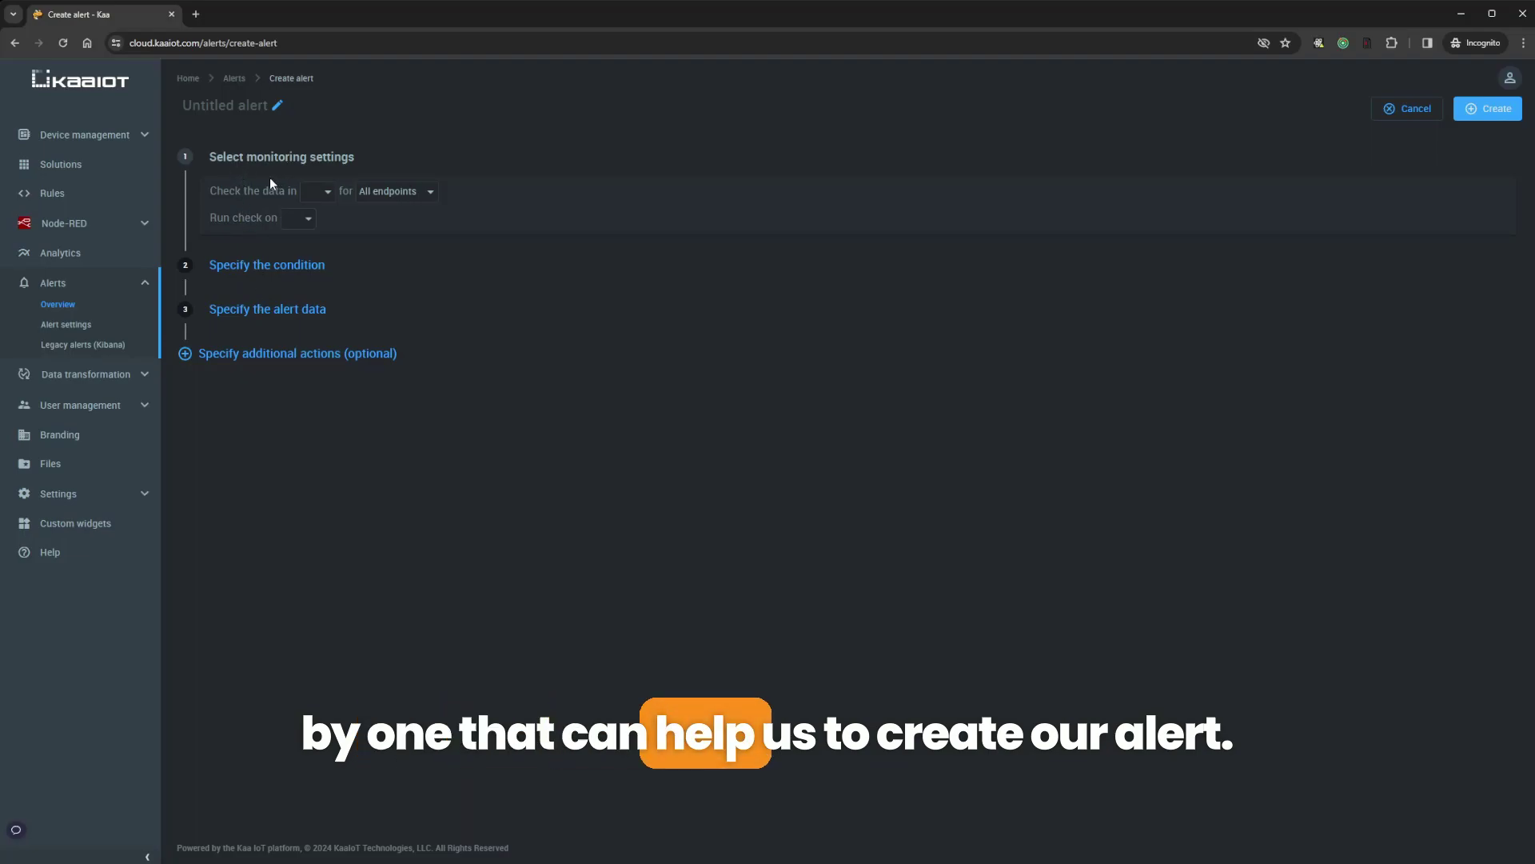
# Rename the alert from Untitled alert to 'temperature-alert'
pyautogui.click(275, 108)
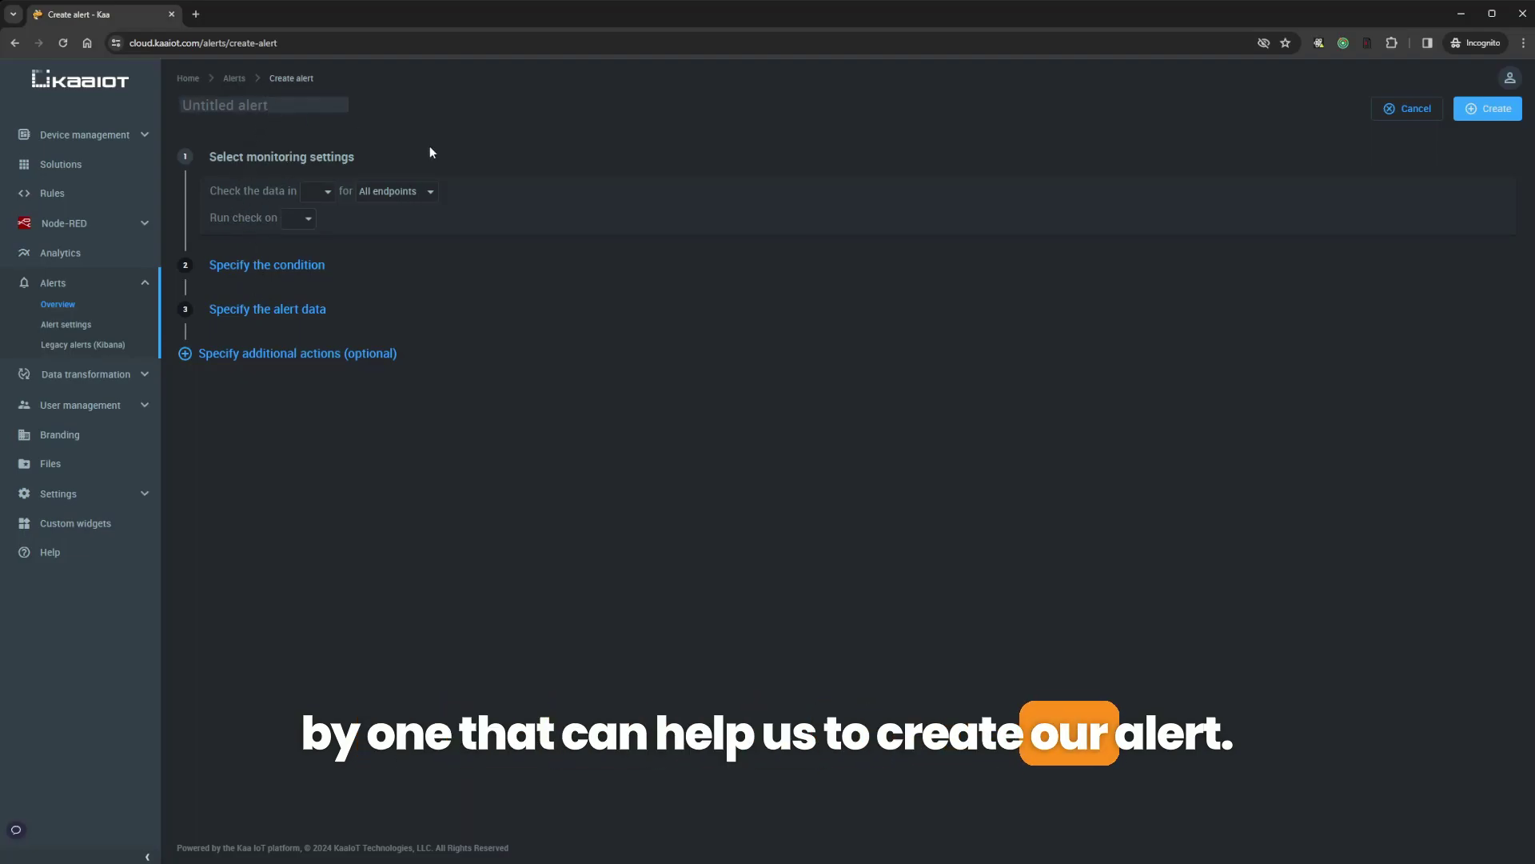
pyautogui.write('temperature-')
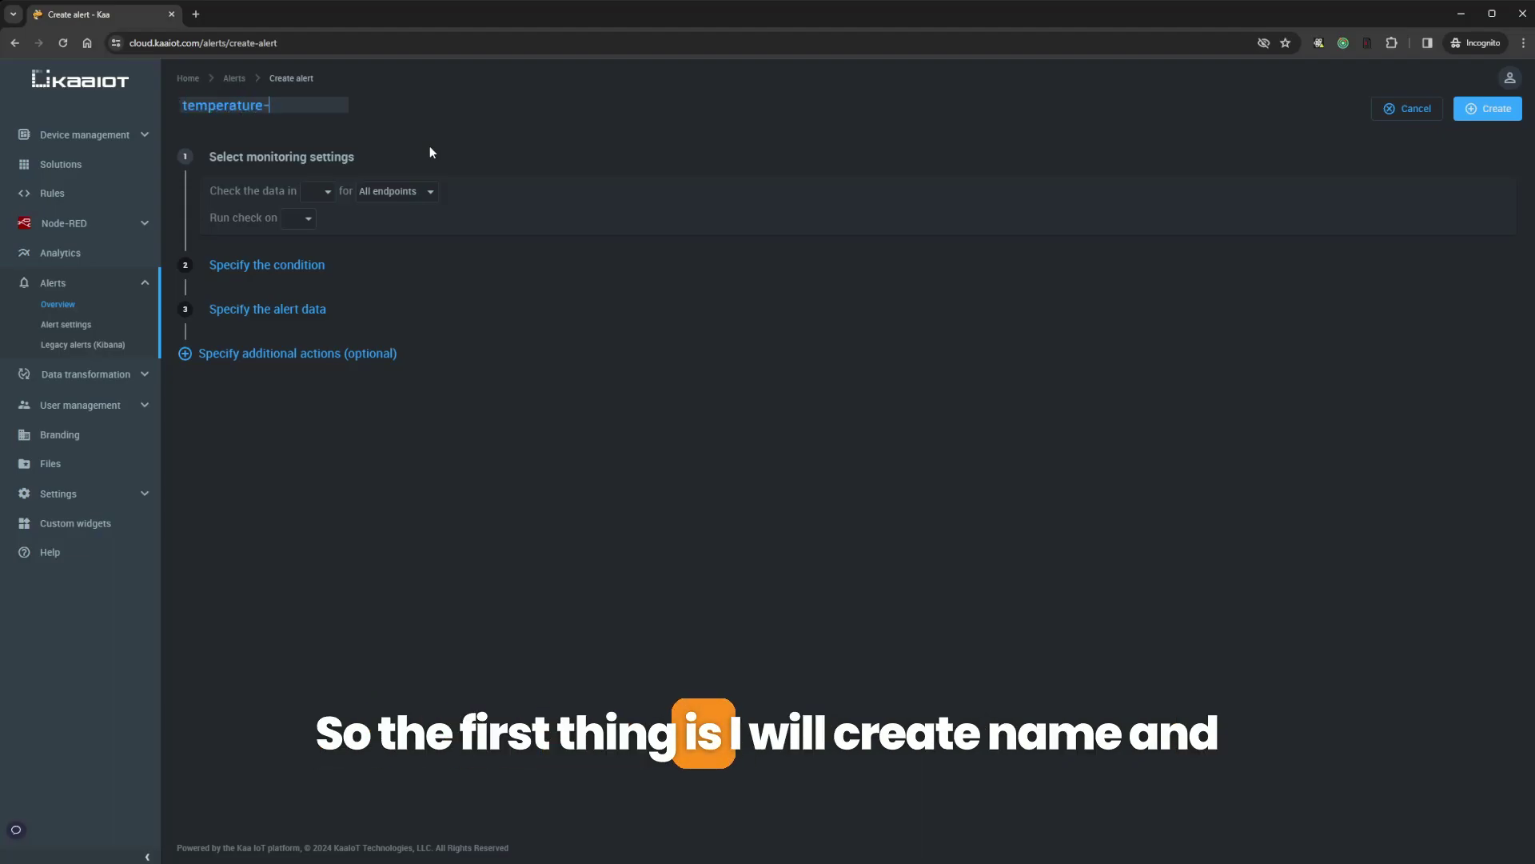
pyautogui.write('ale')
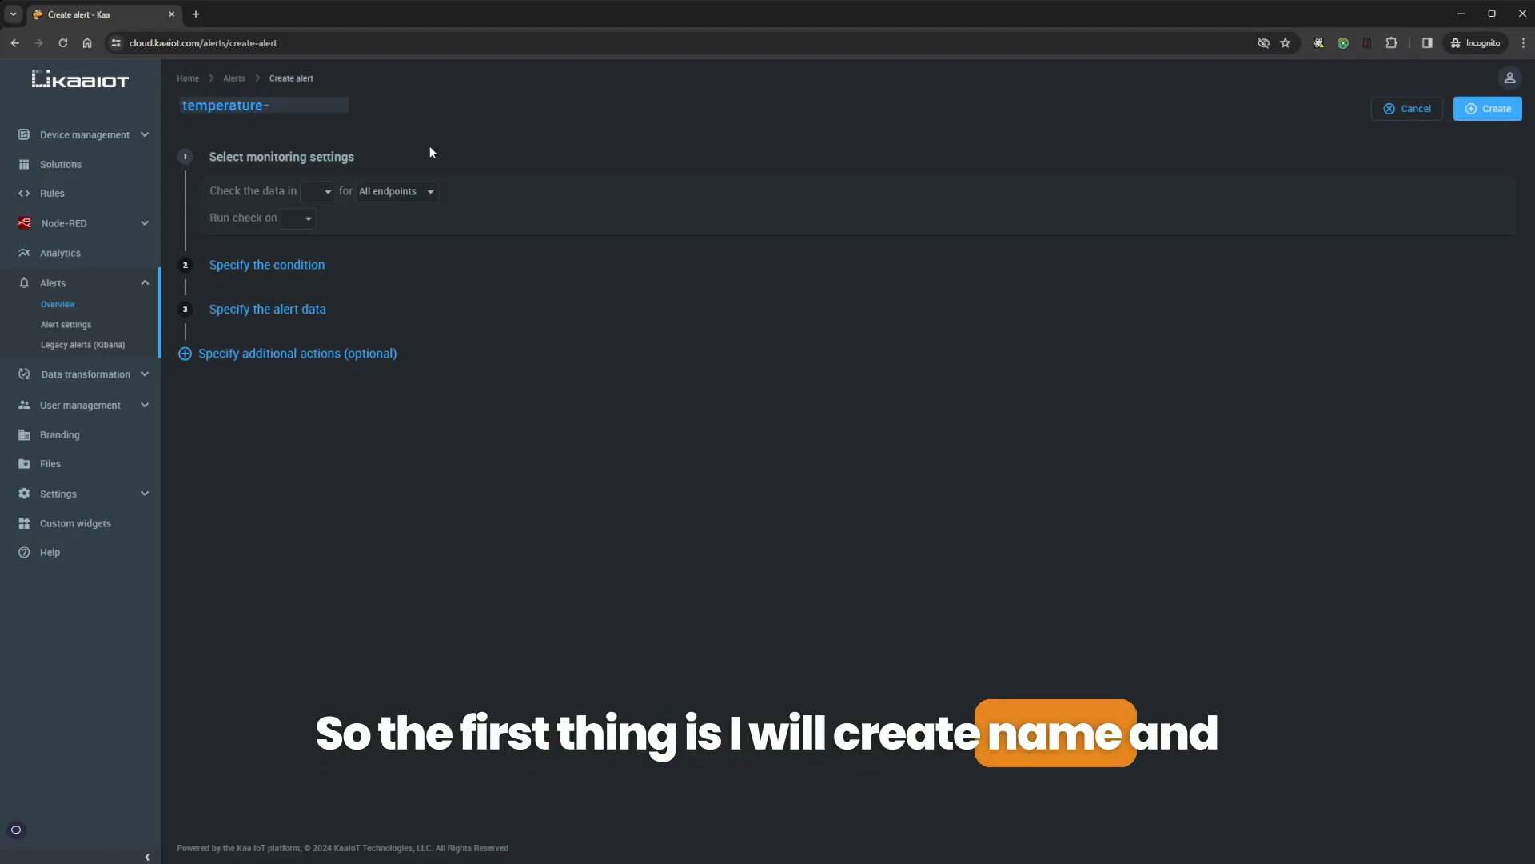
pyautogui.write('rt')
pyautogui.press('Return')
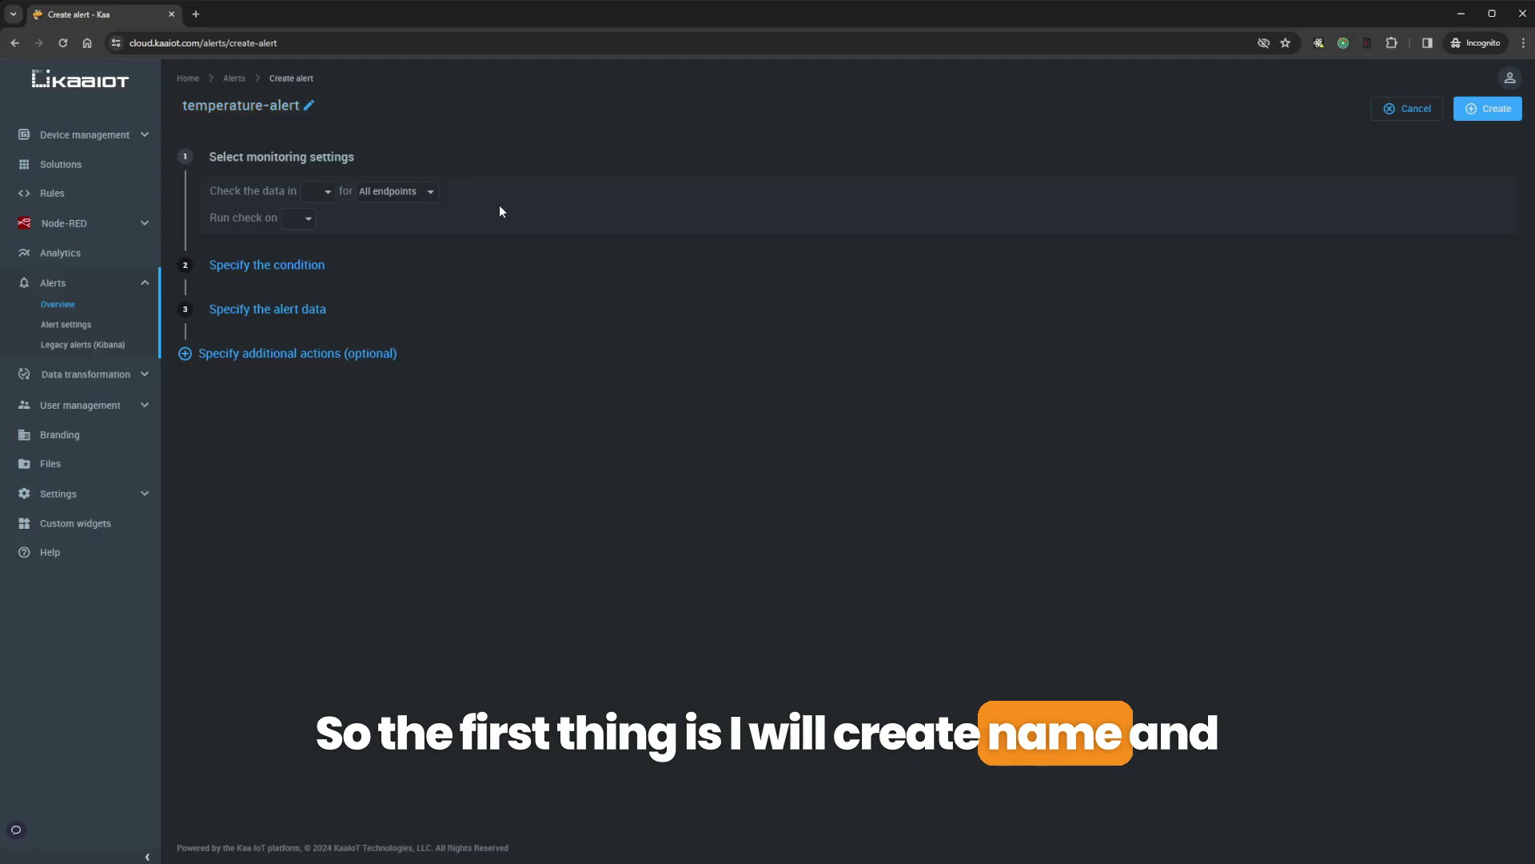
# Have the alert check data in alerts-demo, briefly trying the Specific endpoints scope
pyautogui.click(326, 193)
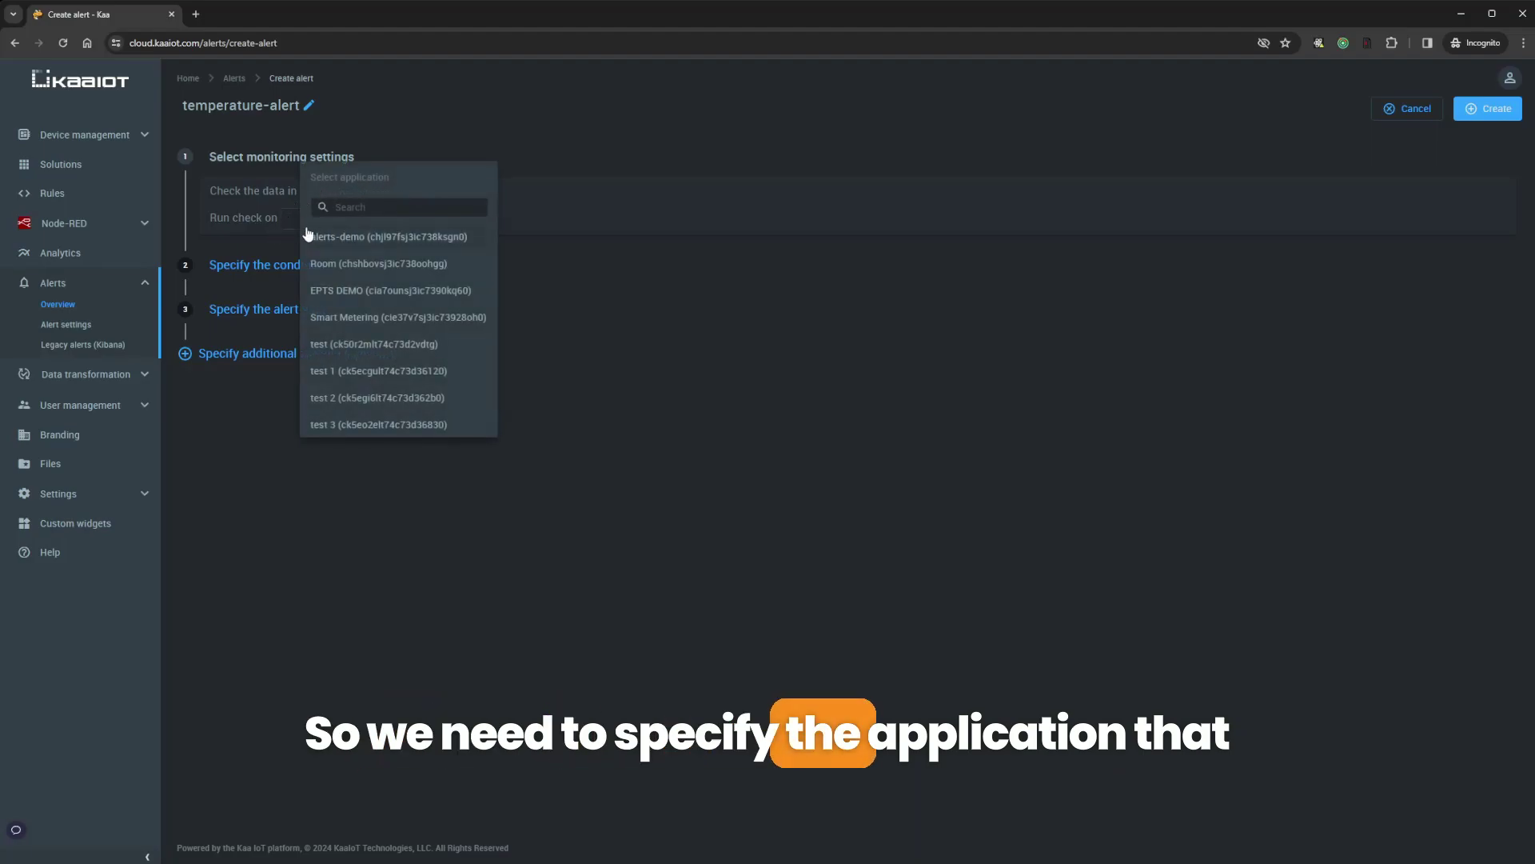
pyautogui.click(380, 238)
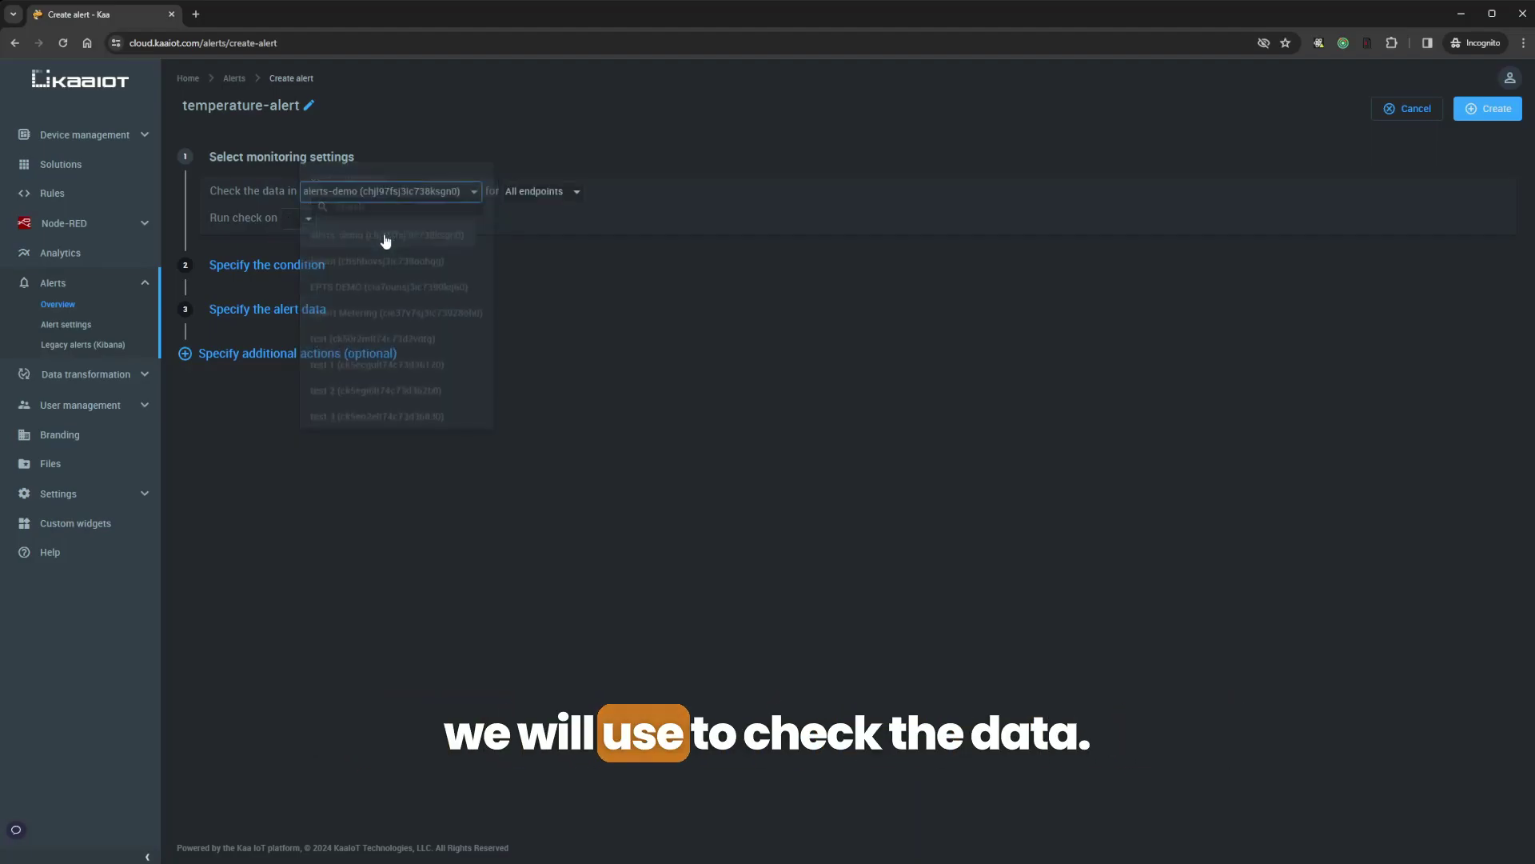
pyautogui.click(543, 199)
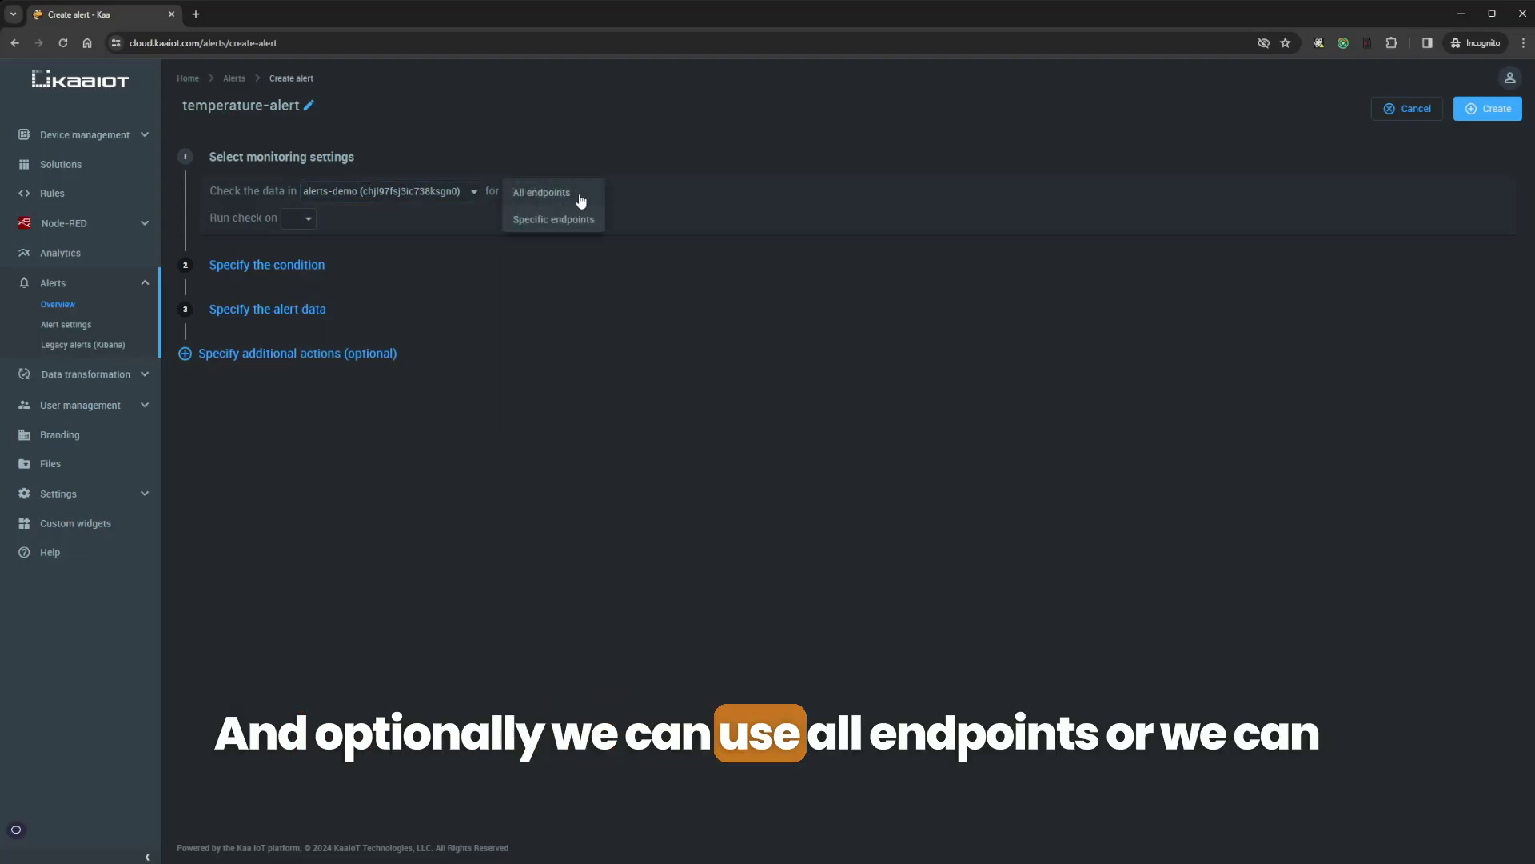
pyautogui.click(554, 219)
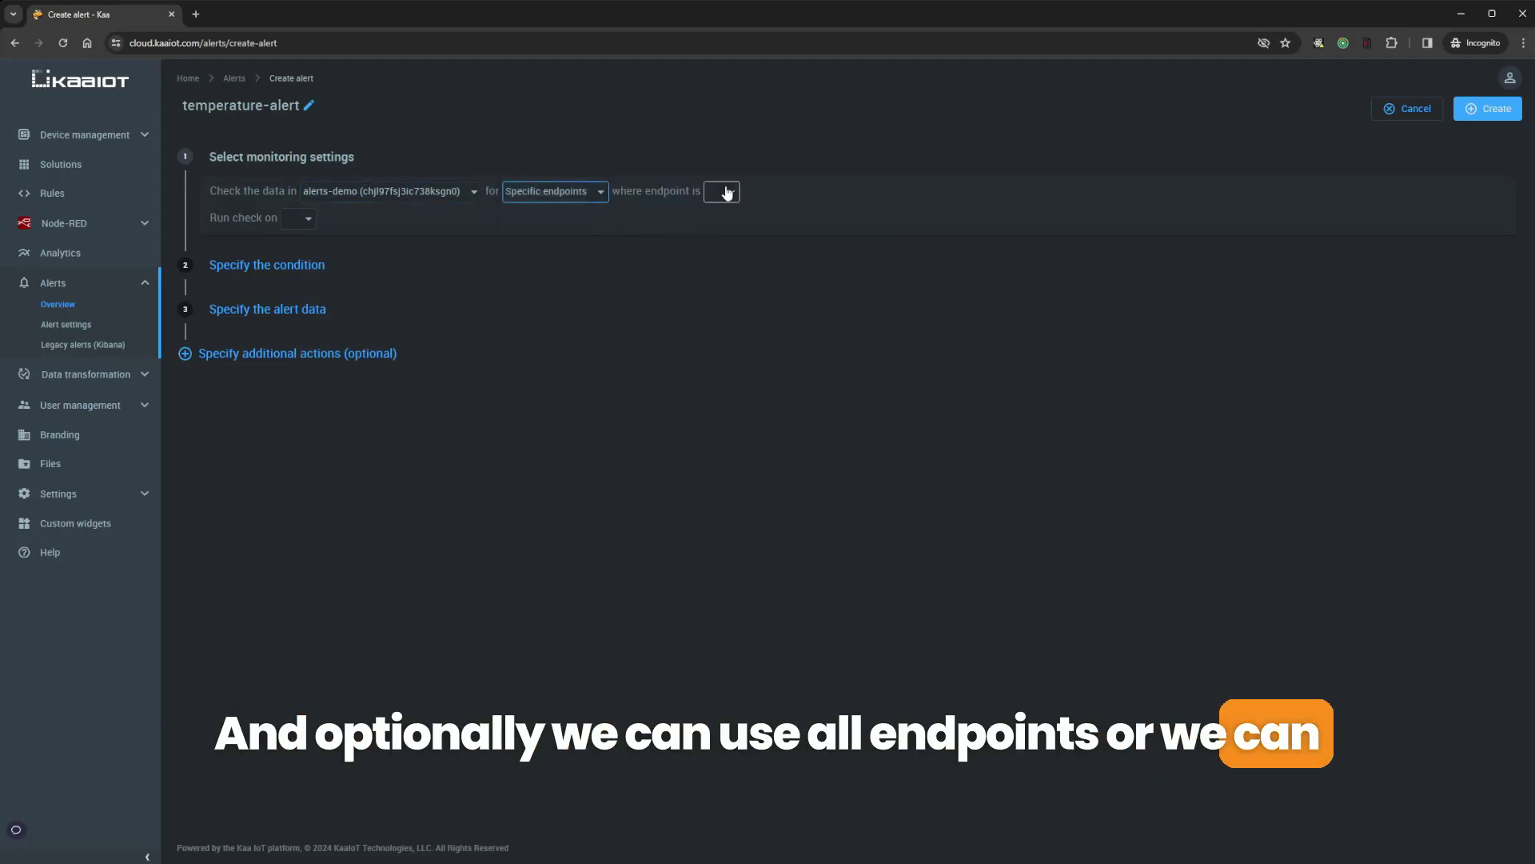
pyautogui.click(716, 192)
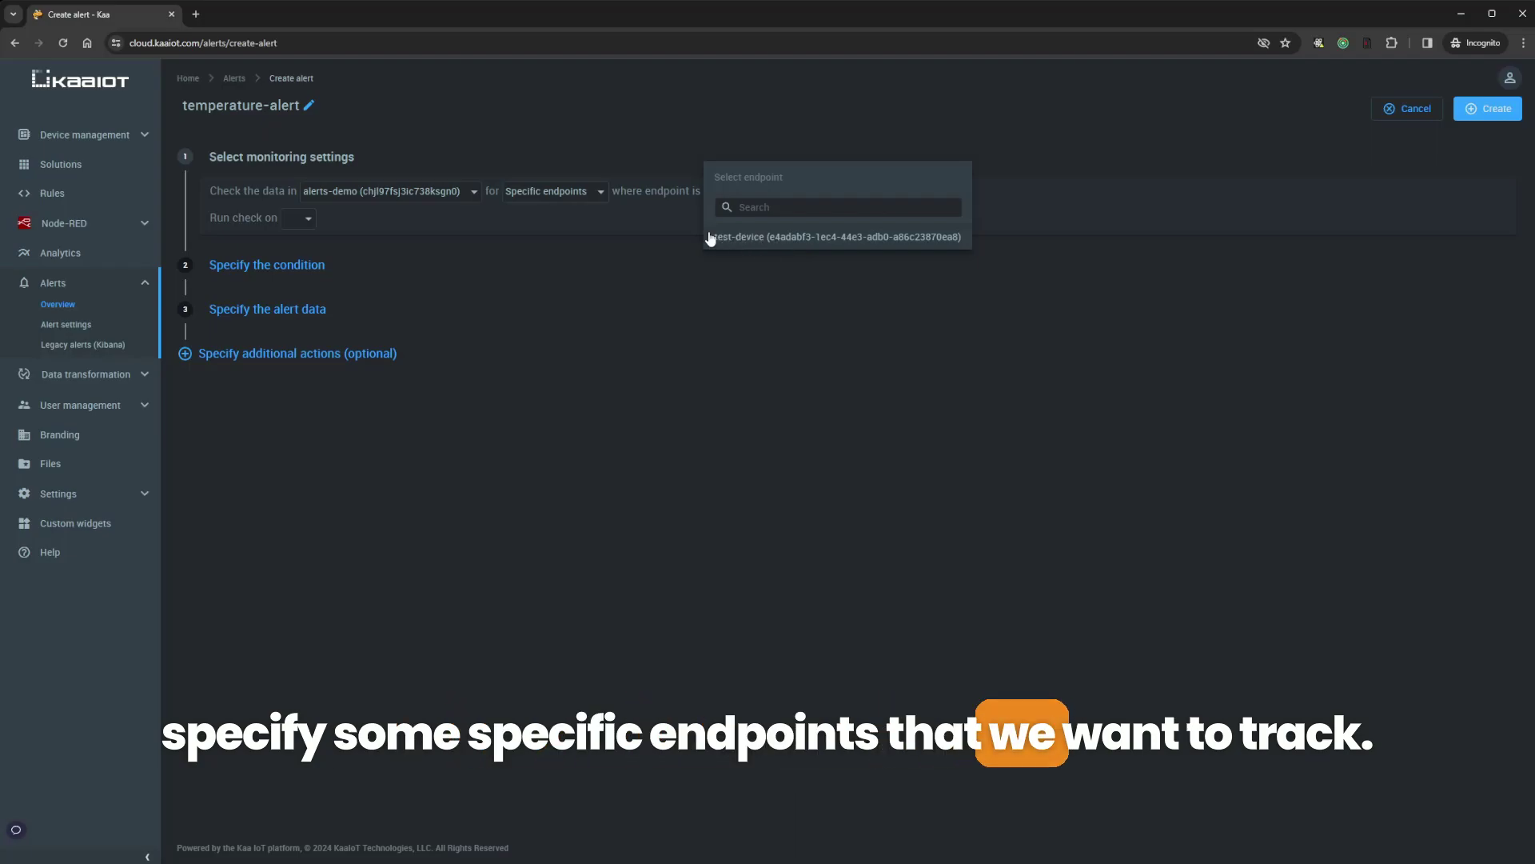
pyautogui.click(559, 199)
pyautogui.click(549, 195)
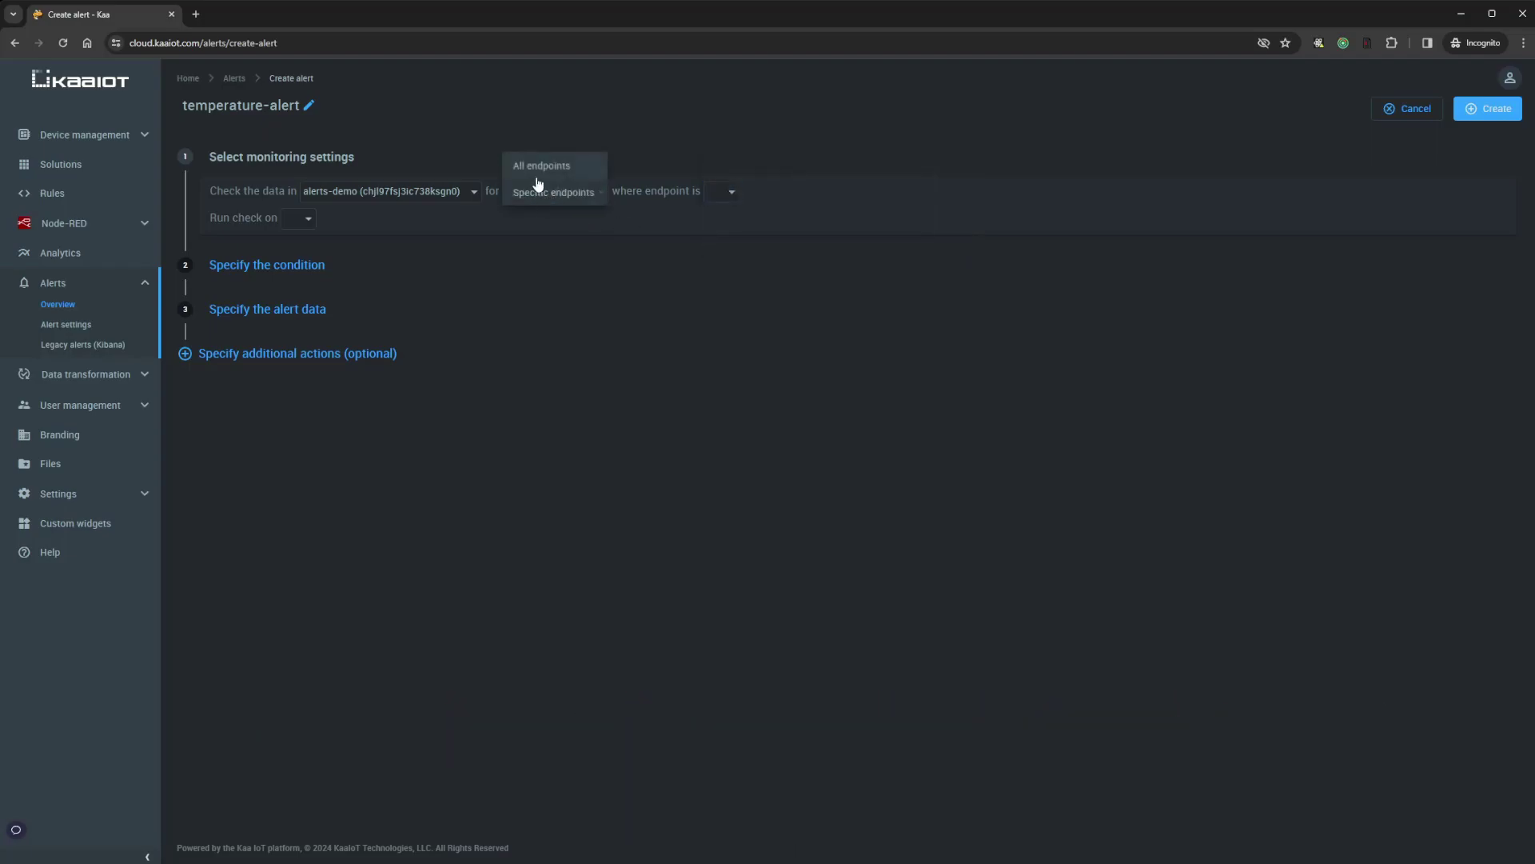
# Scope the alert to all endpoints and run the check on metadata change
pyautogui.click(539, 170)
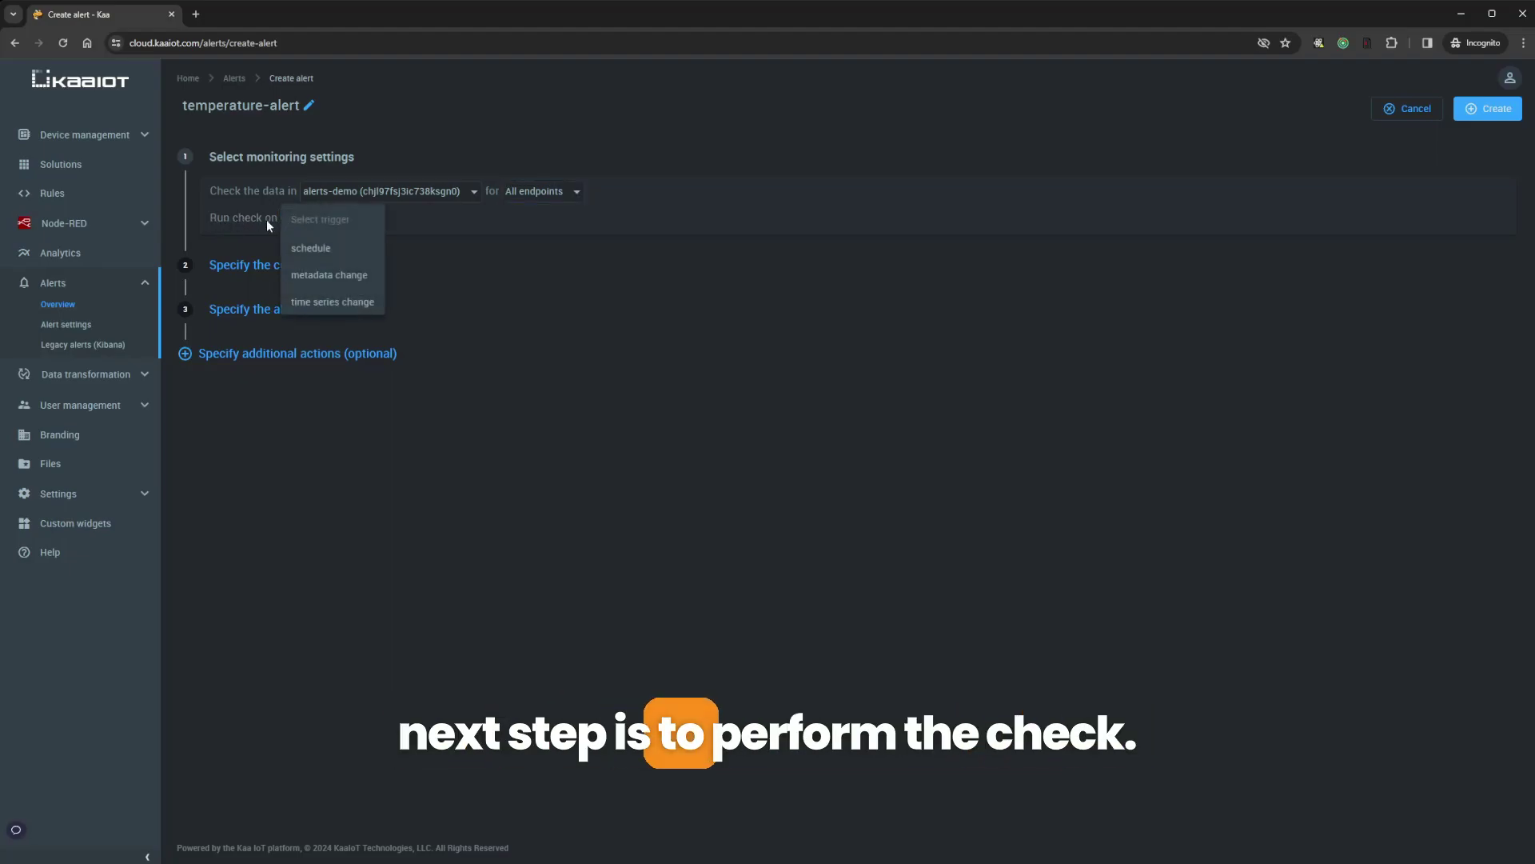
pyautogui.click(331, 253)
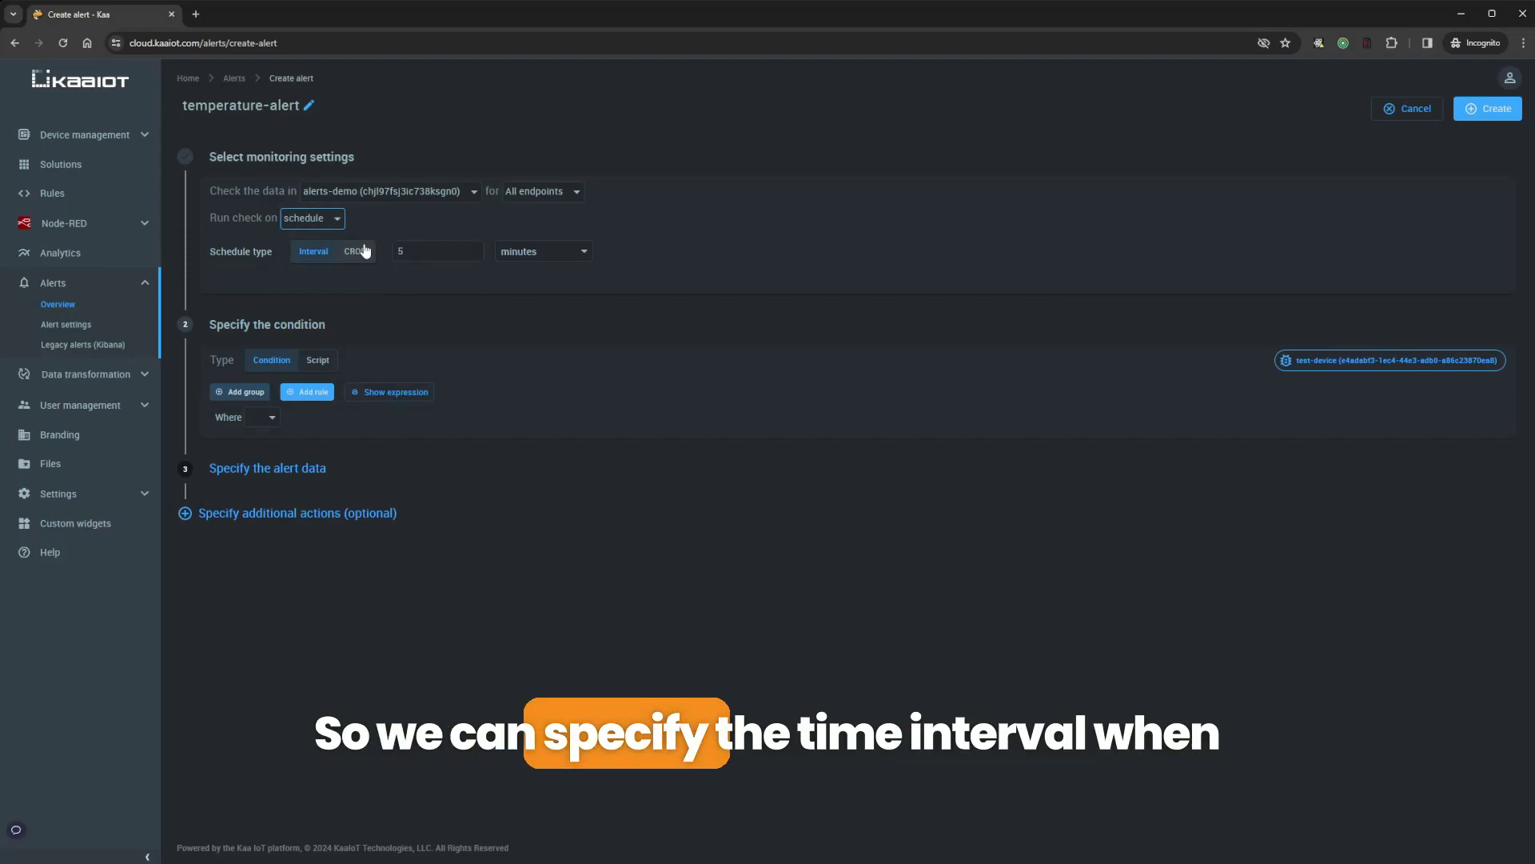
pyautogui.click(313, 224)
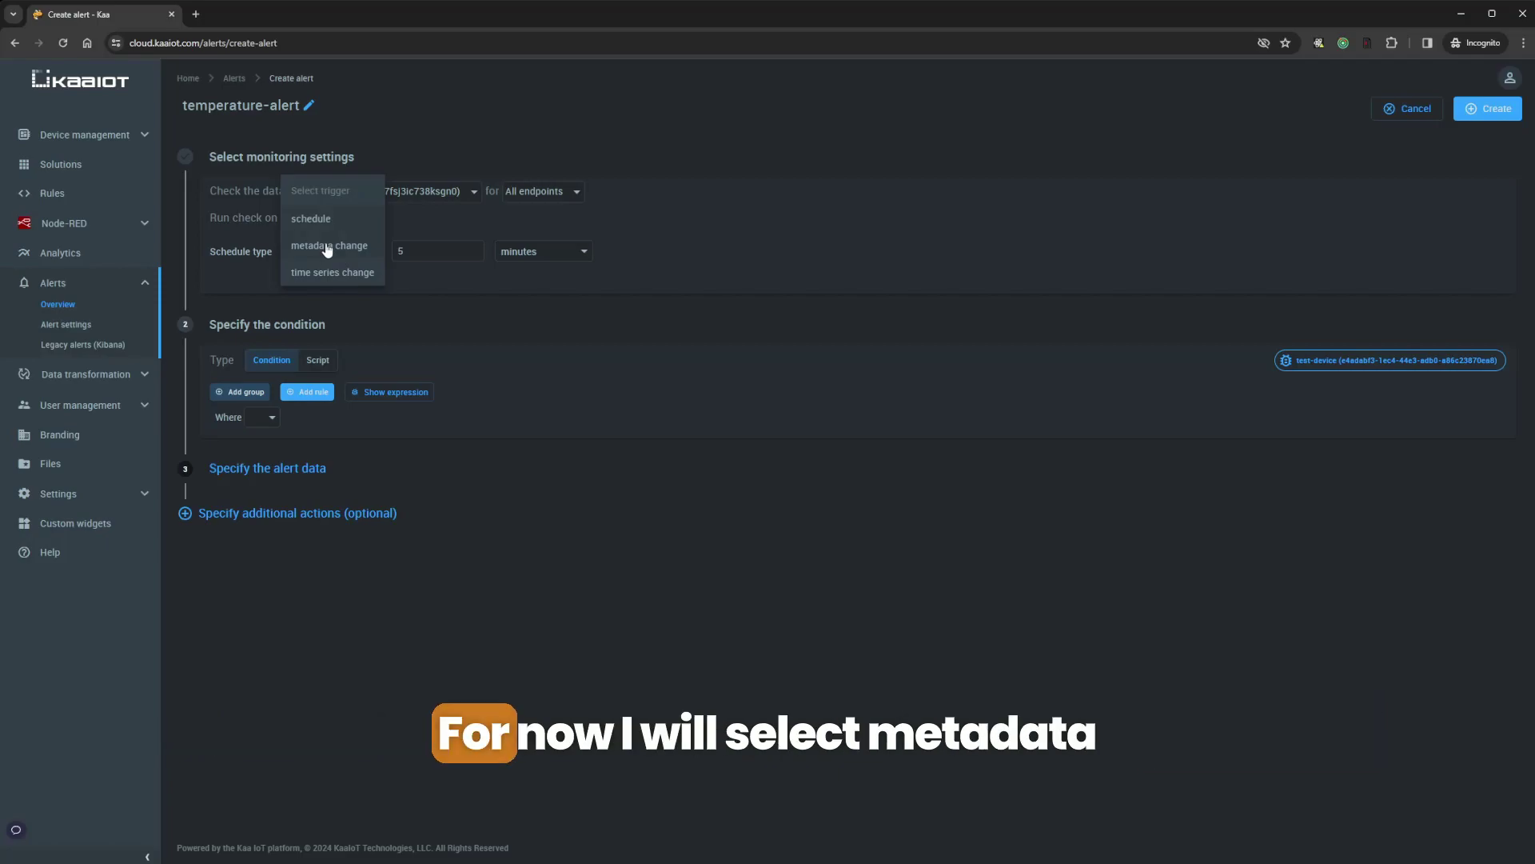
pyautogui.click(327, 246)
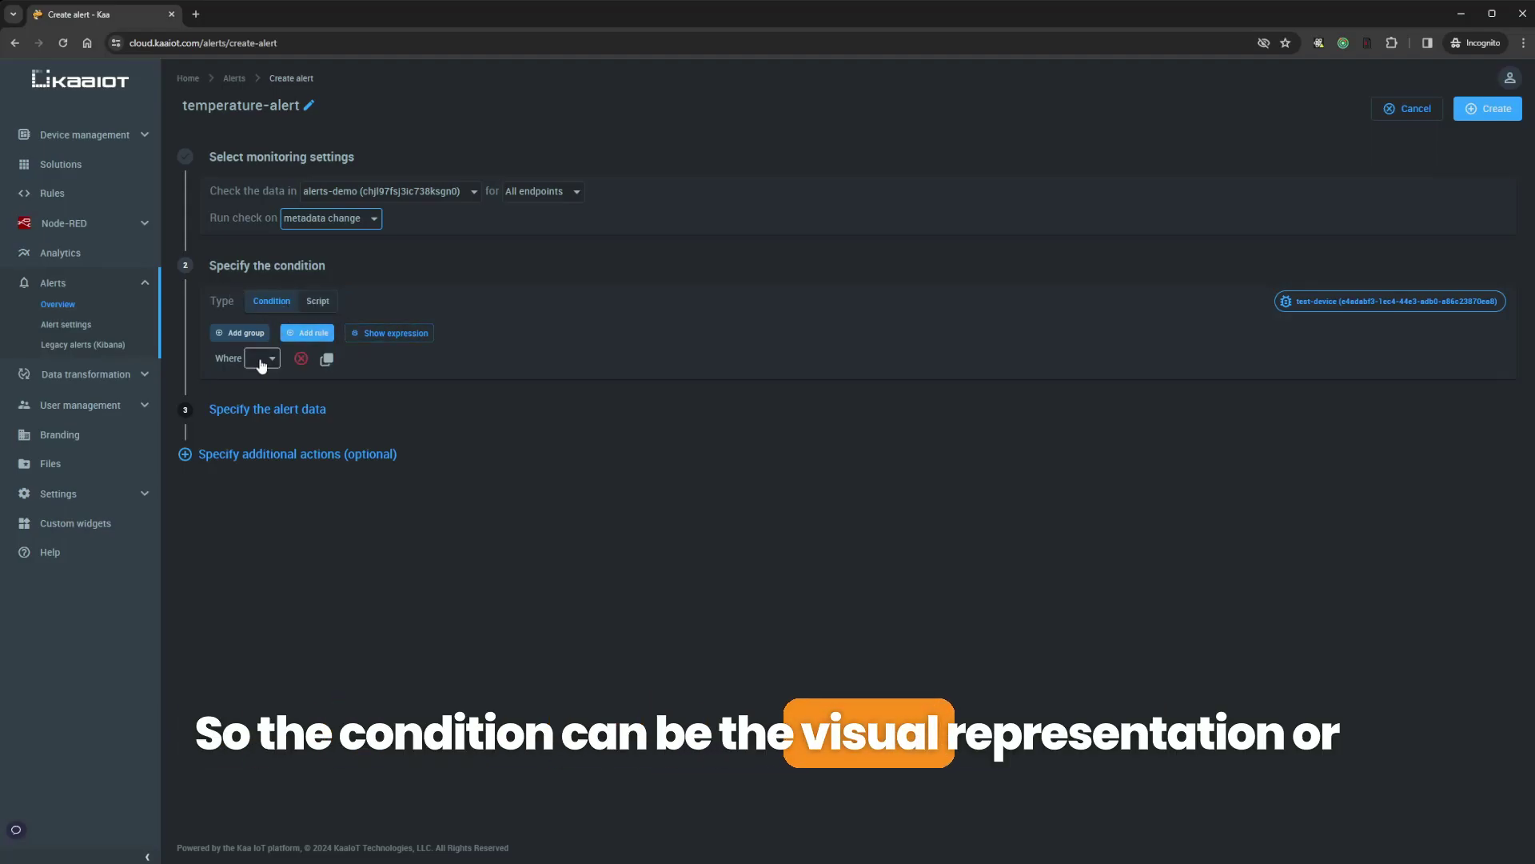
# Toggle the condition to Script and back to the visual builder, then list the rule's data types
pyautogui.click(315, 308)
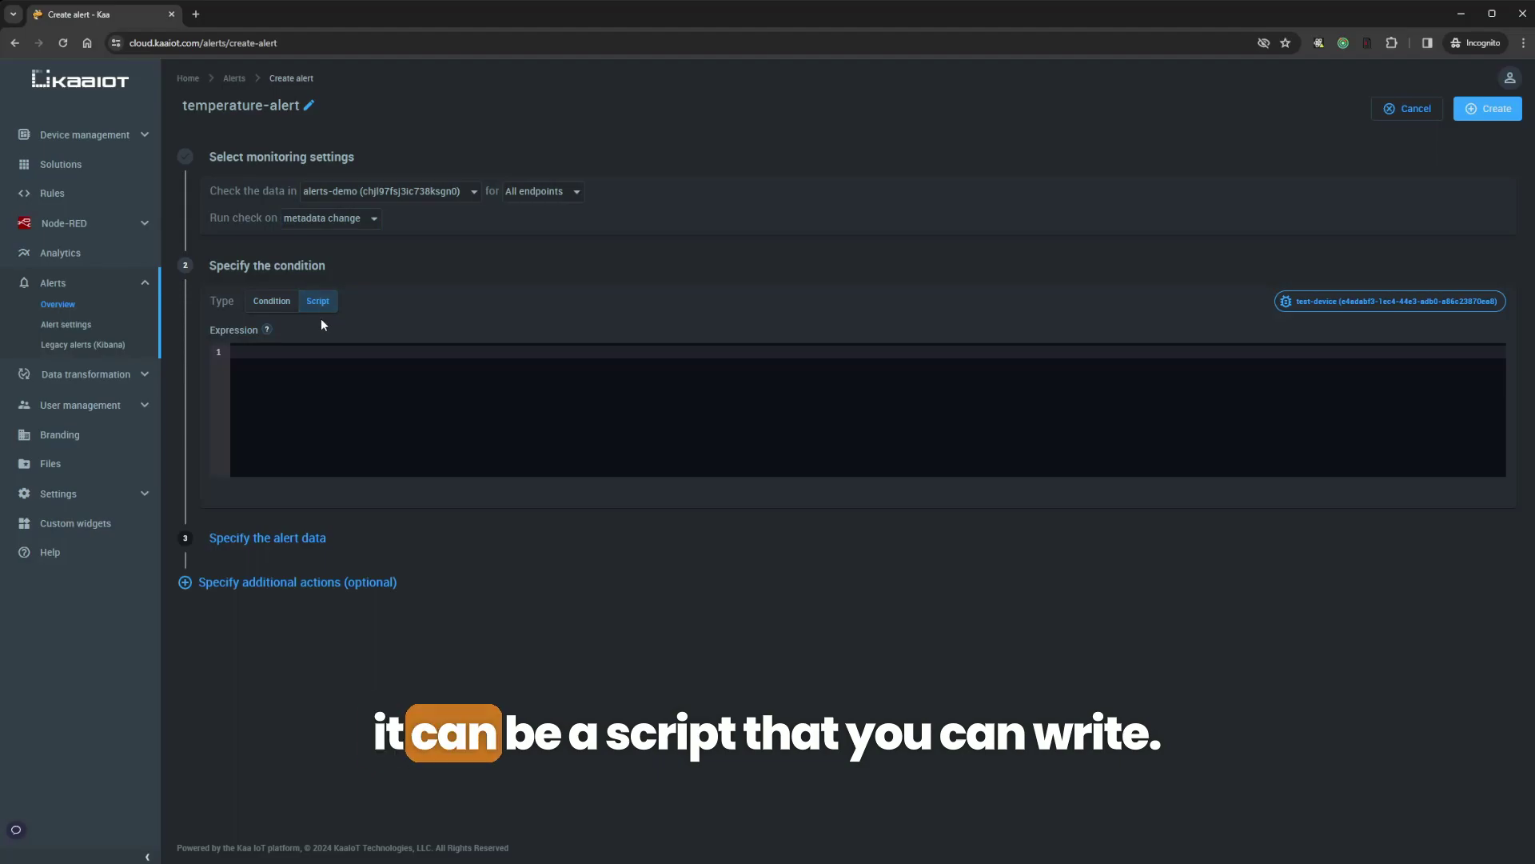
pyautogui.click(265, 302)
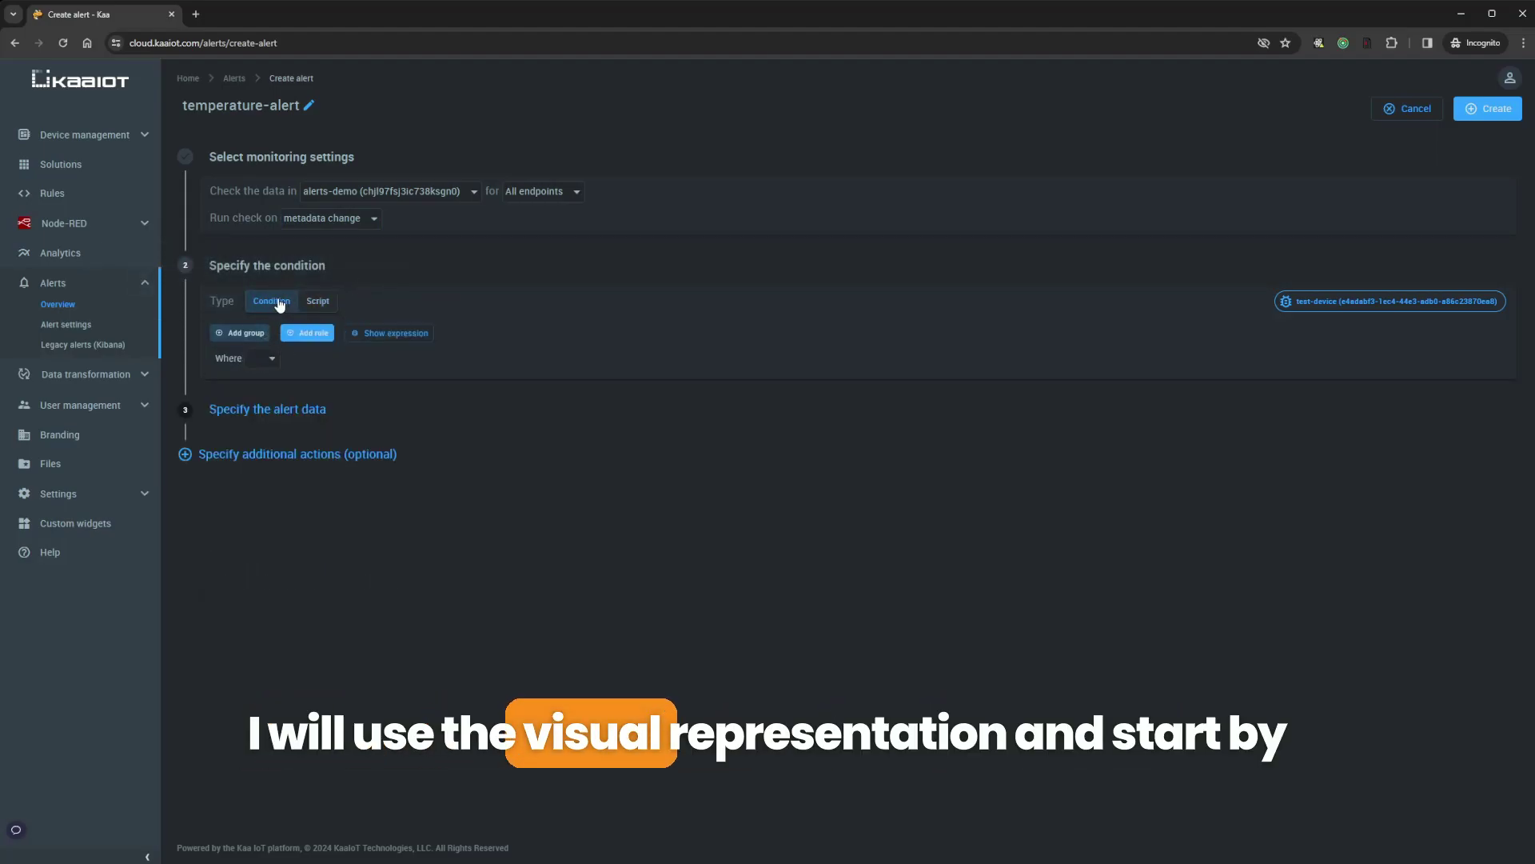
pyautogui.moveTo(257, 359)
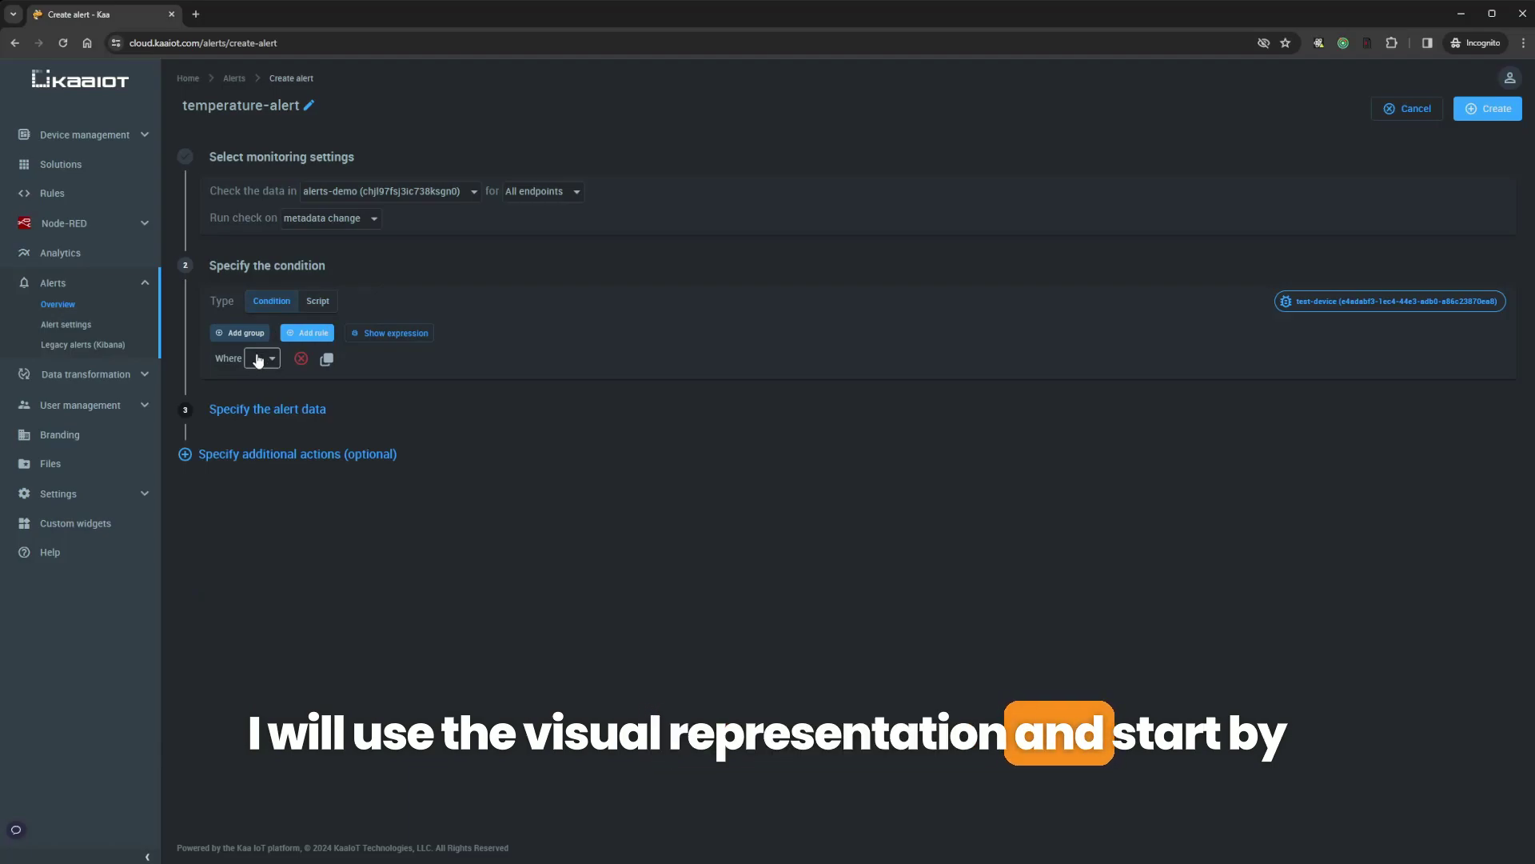
pyautogui.click(258, 359)
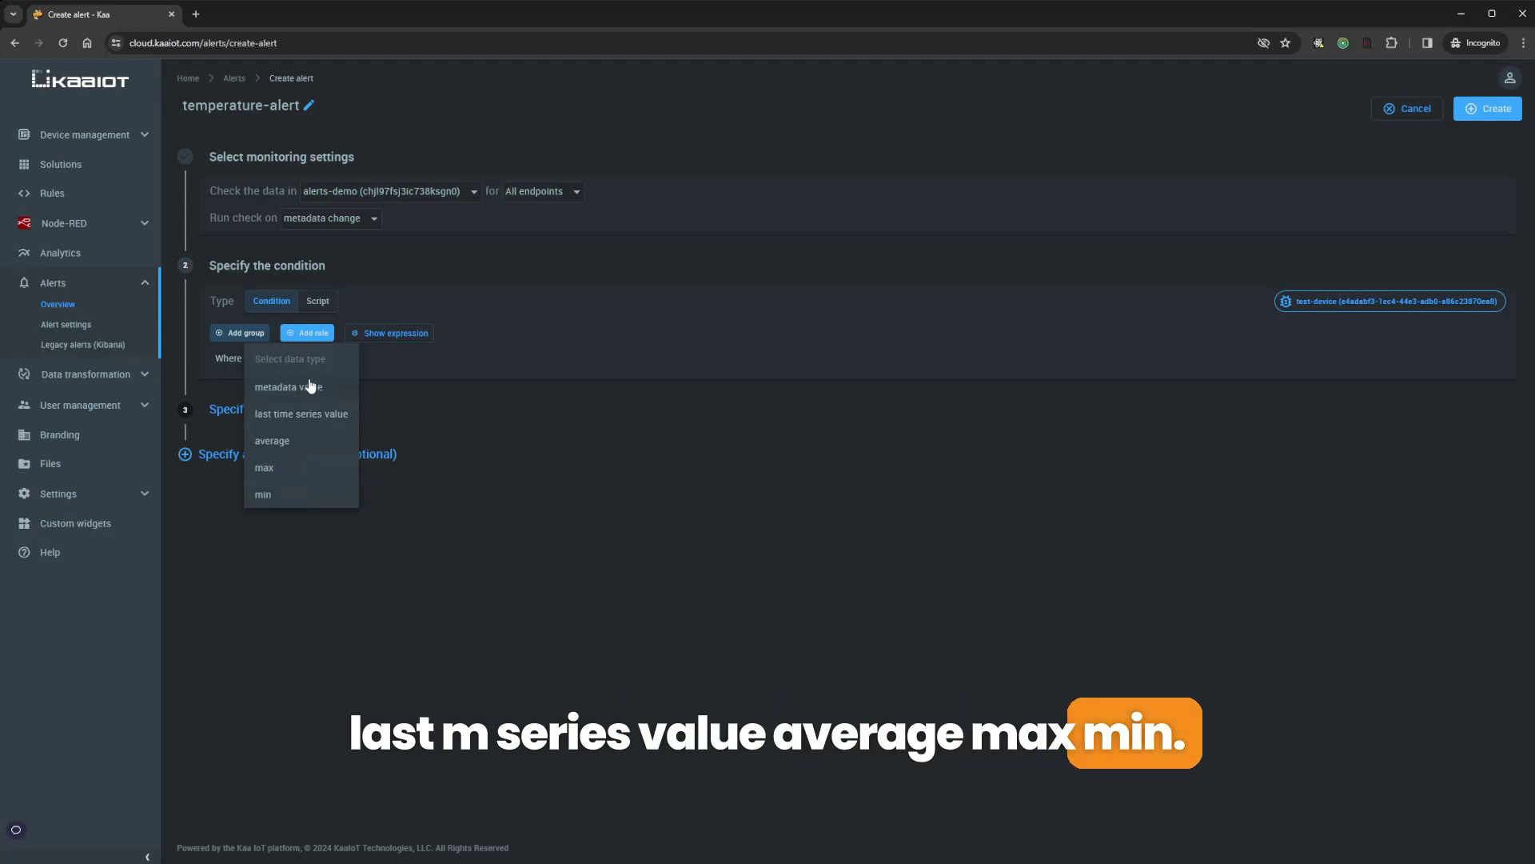
# Set the rule to metadata value temperature, type number, greater than 20
pyautogui.click(308, 387)
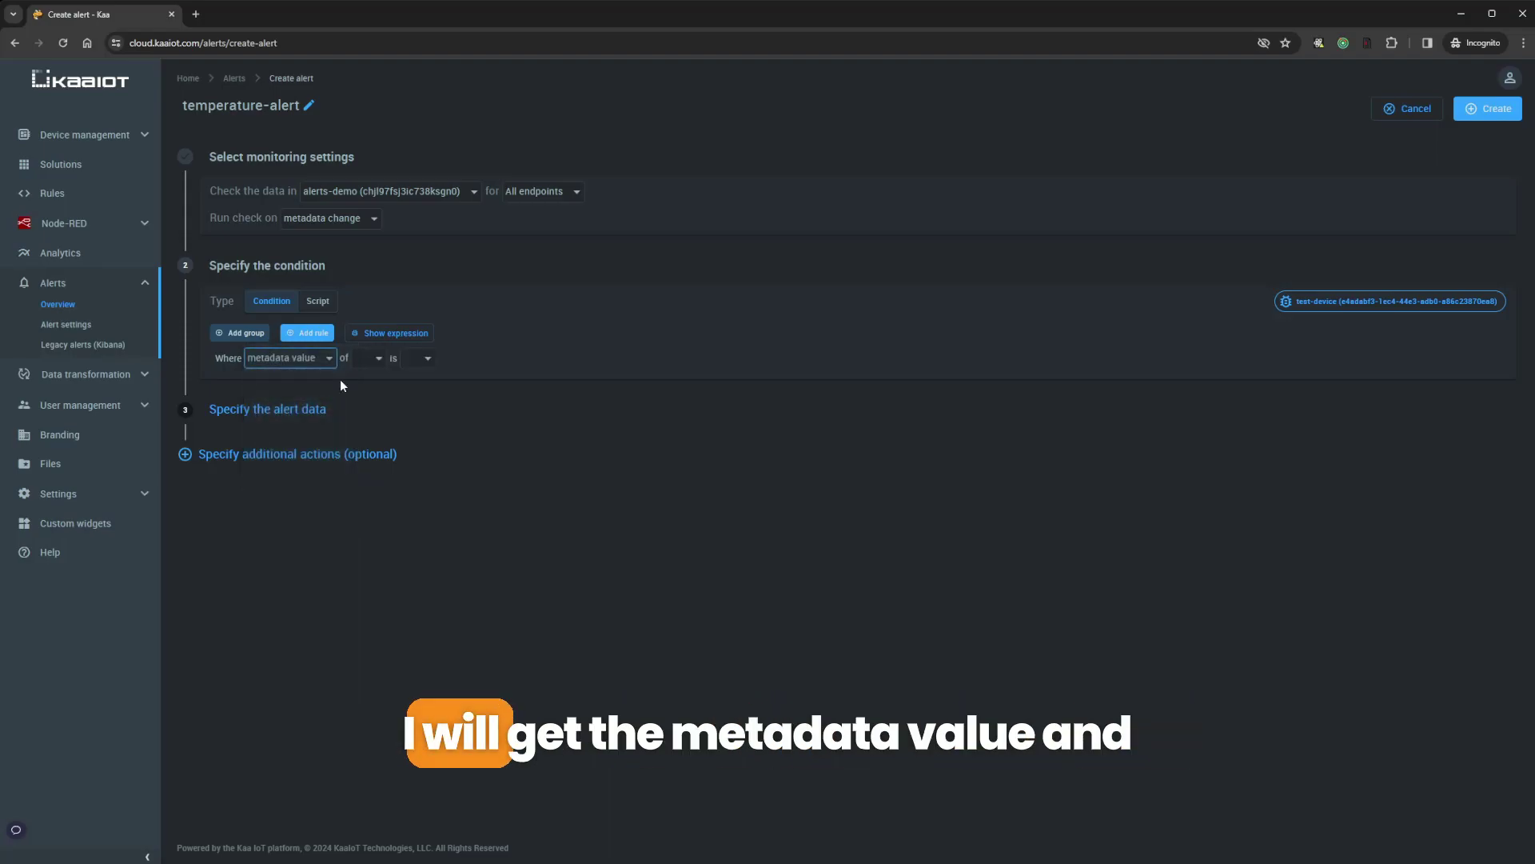
pyautogui.click(377, 358)
pyautogui.click(404, 416)
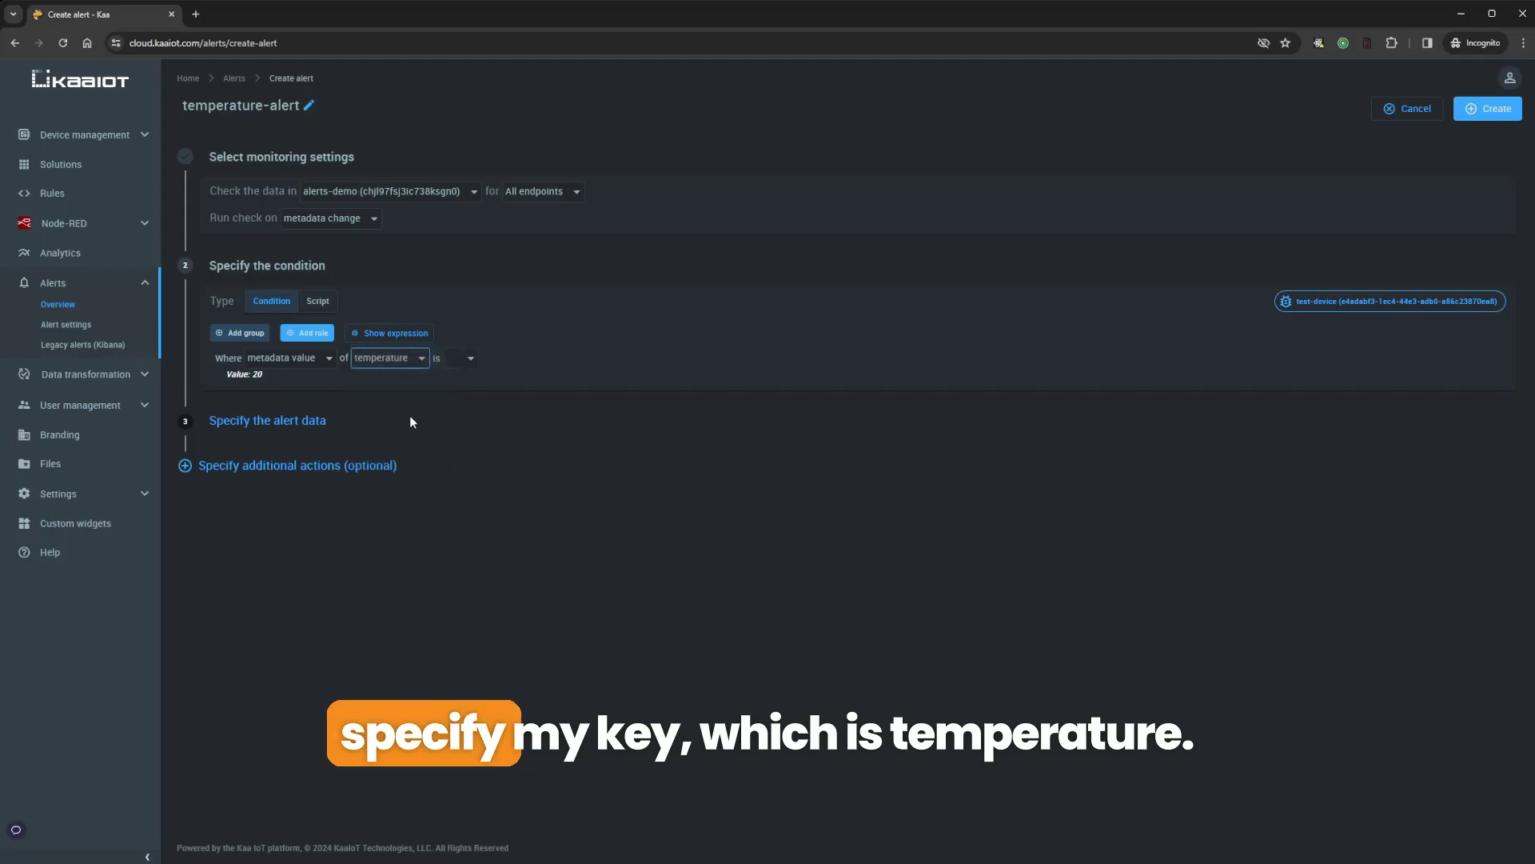
pyautogui.click(253, 377)
pyautogui.tripleClick(253, 377)
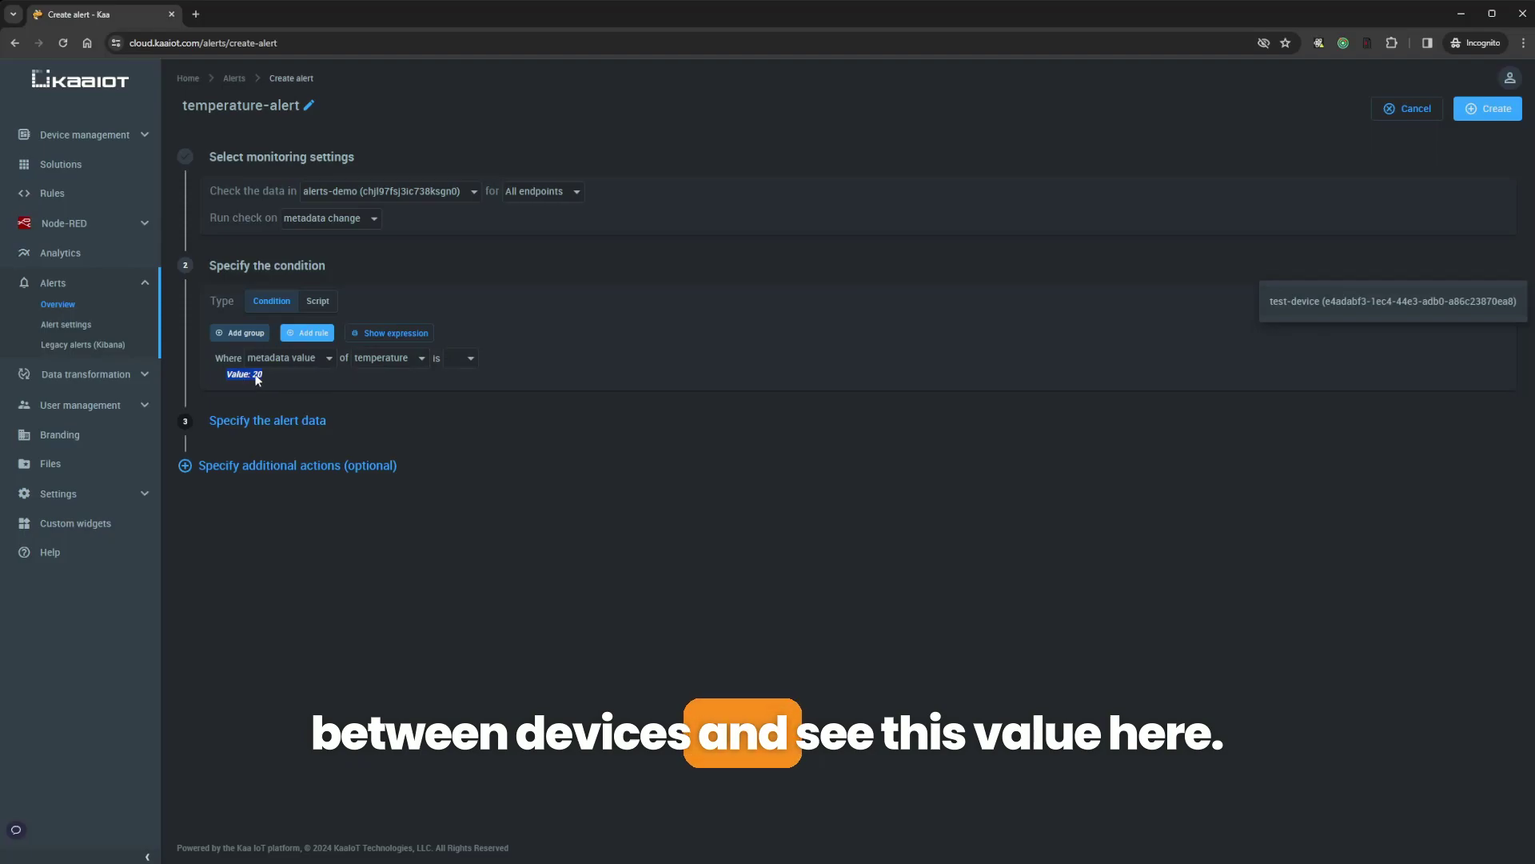
pyautogui.click(608, 310)
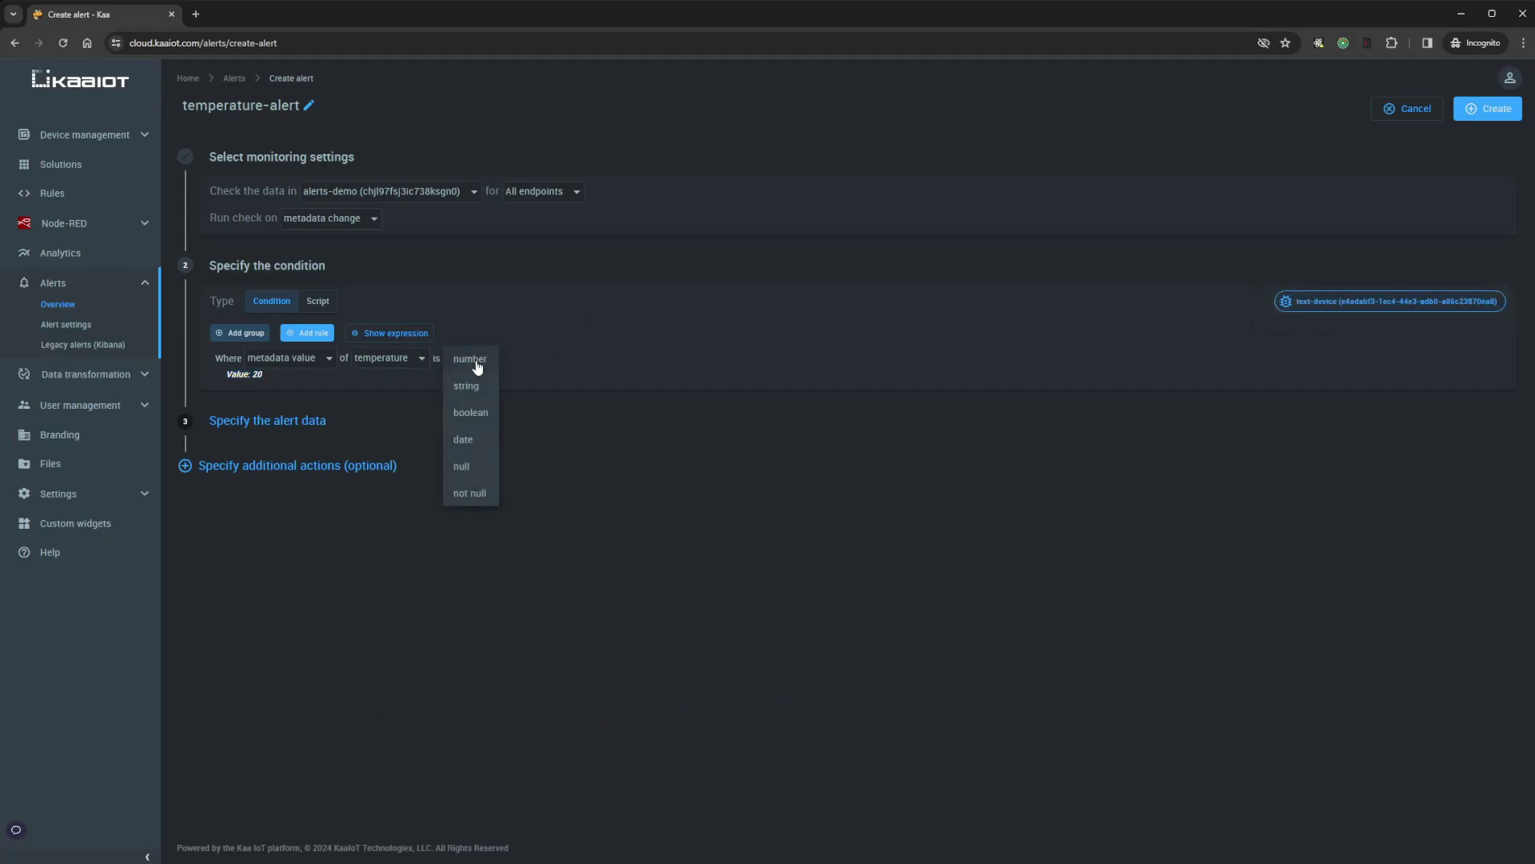
pyautogui.click(471, 360)
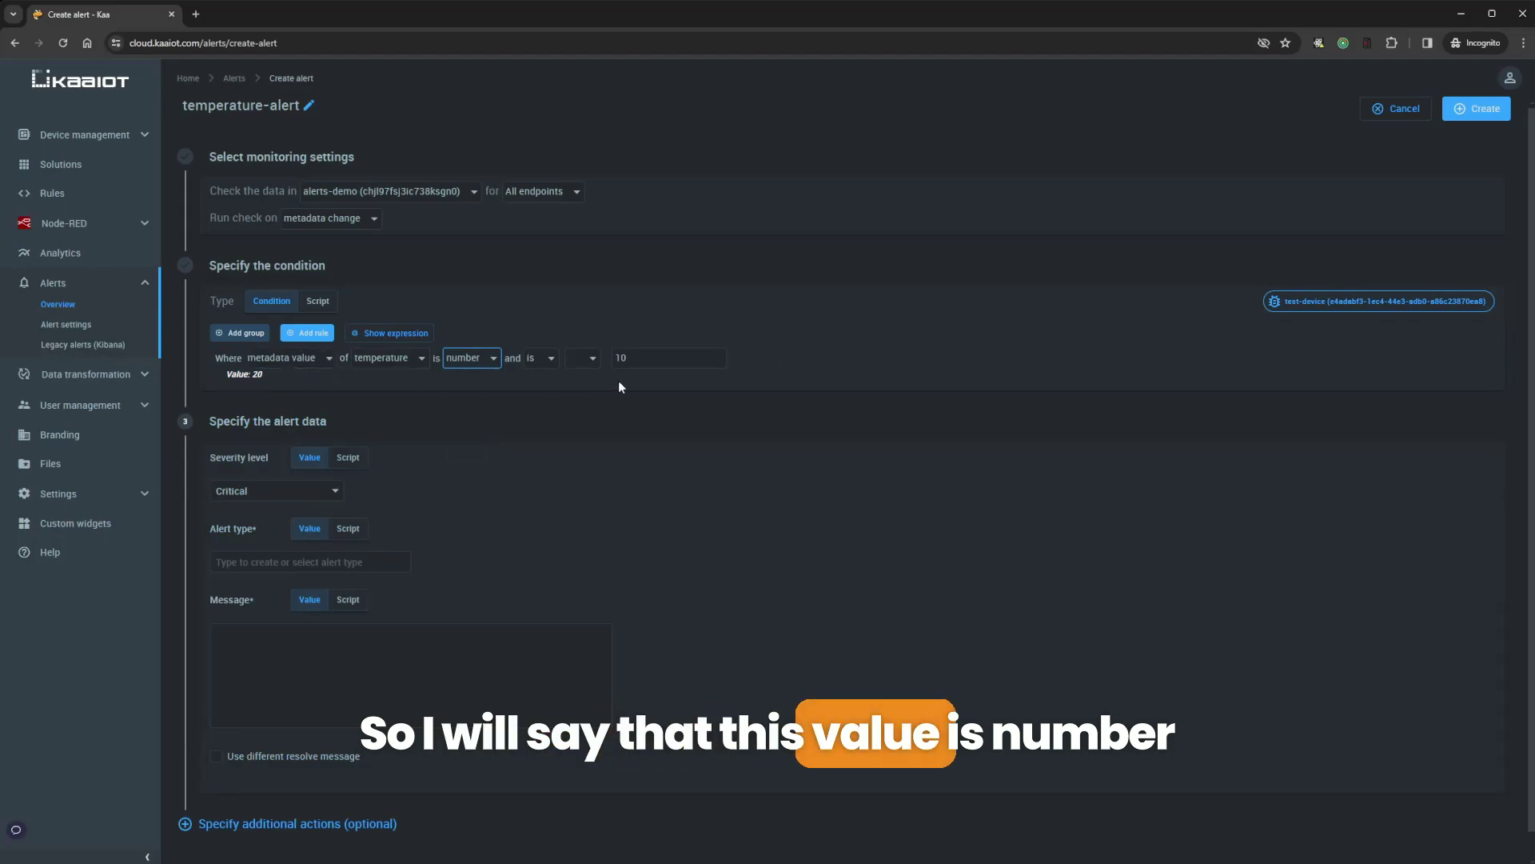
pyautogui.click(583, 357)
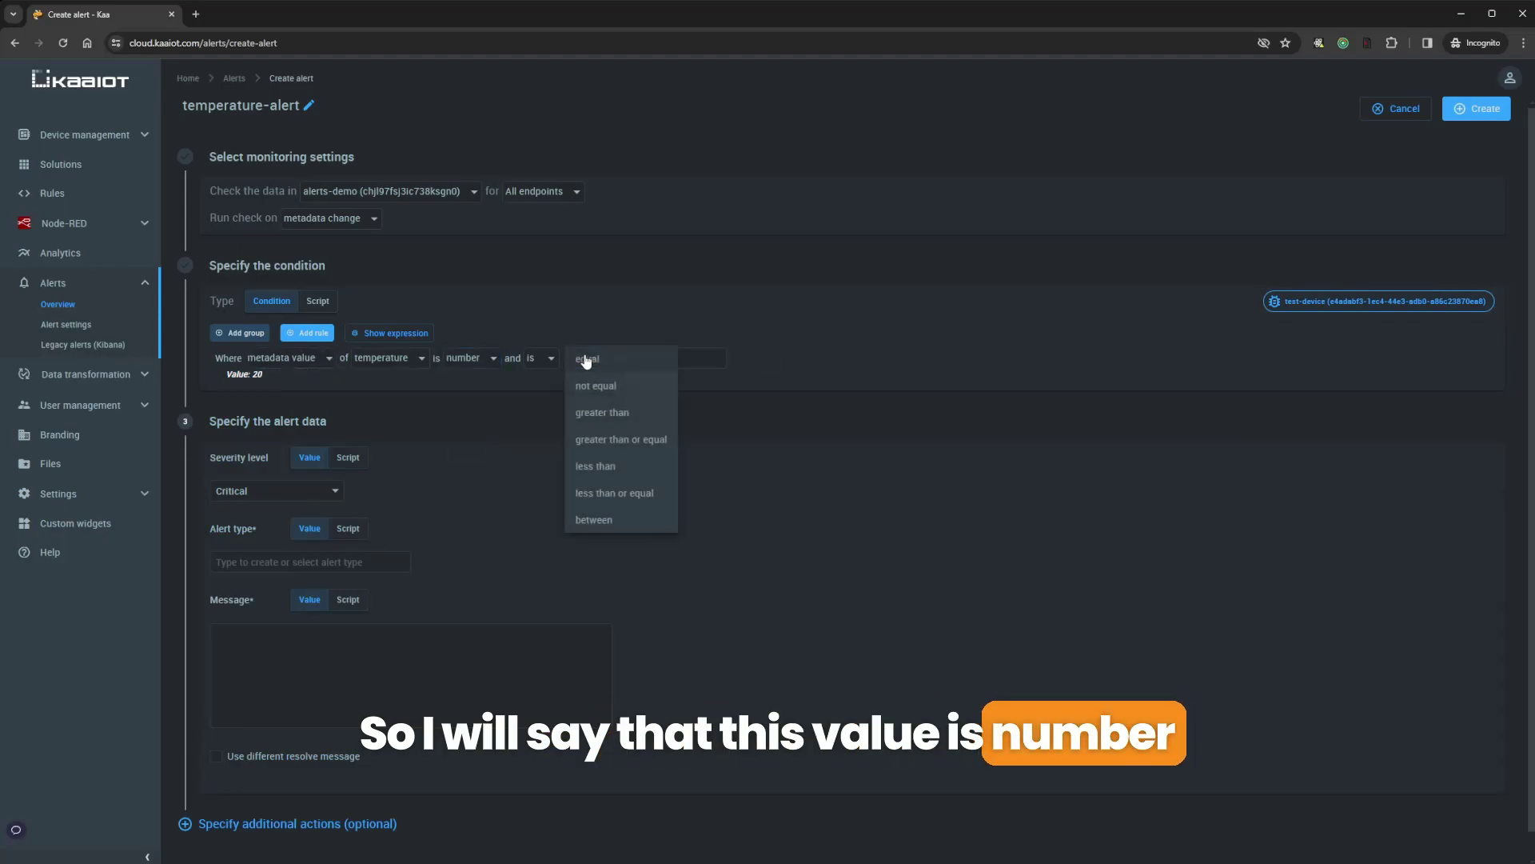
pyautogui.click(619, 413)
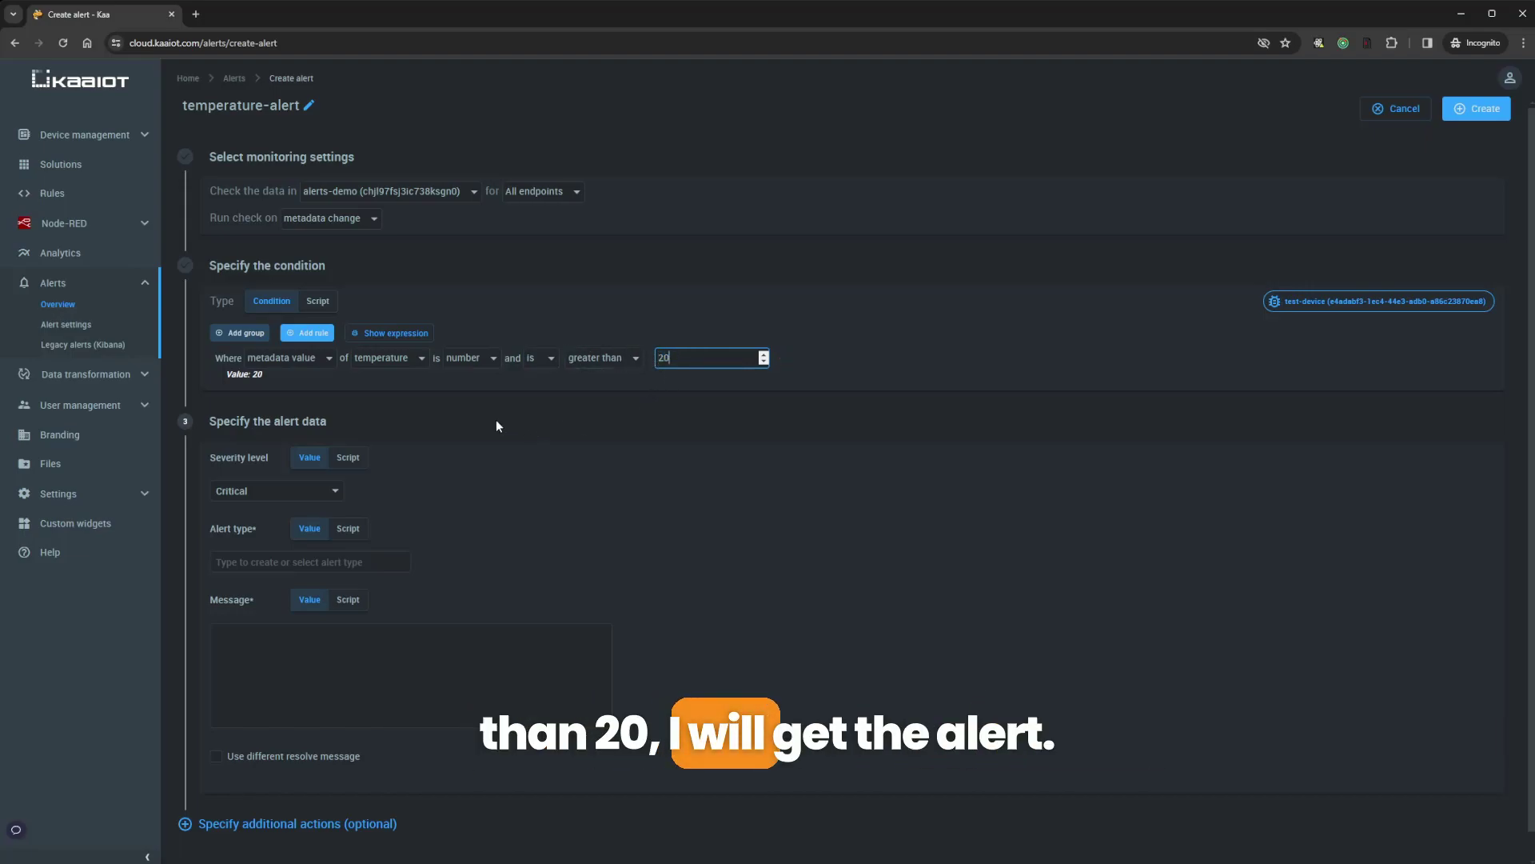
pyautogui.click(874, 334)
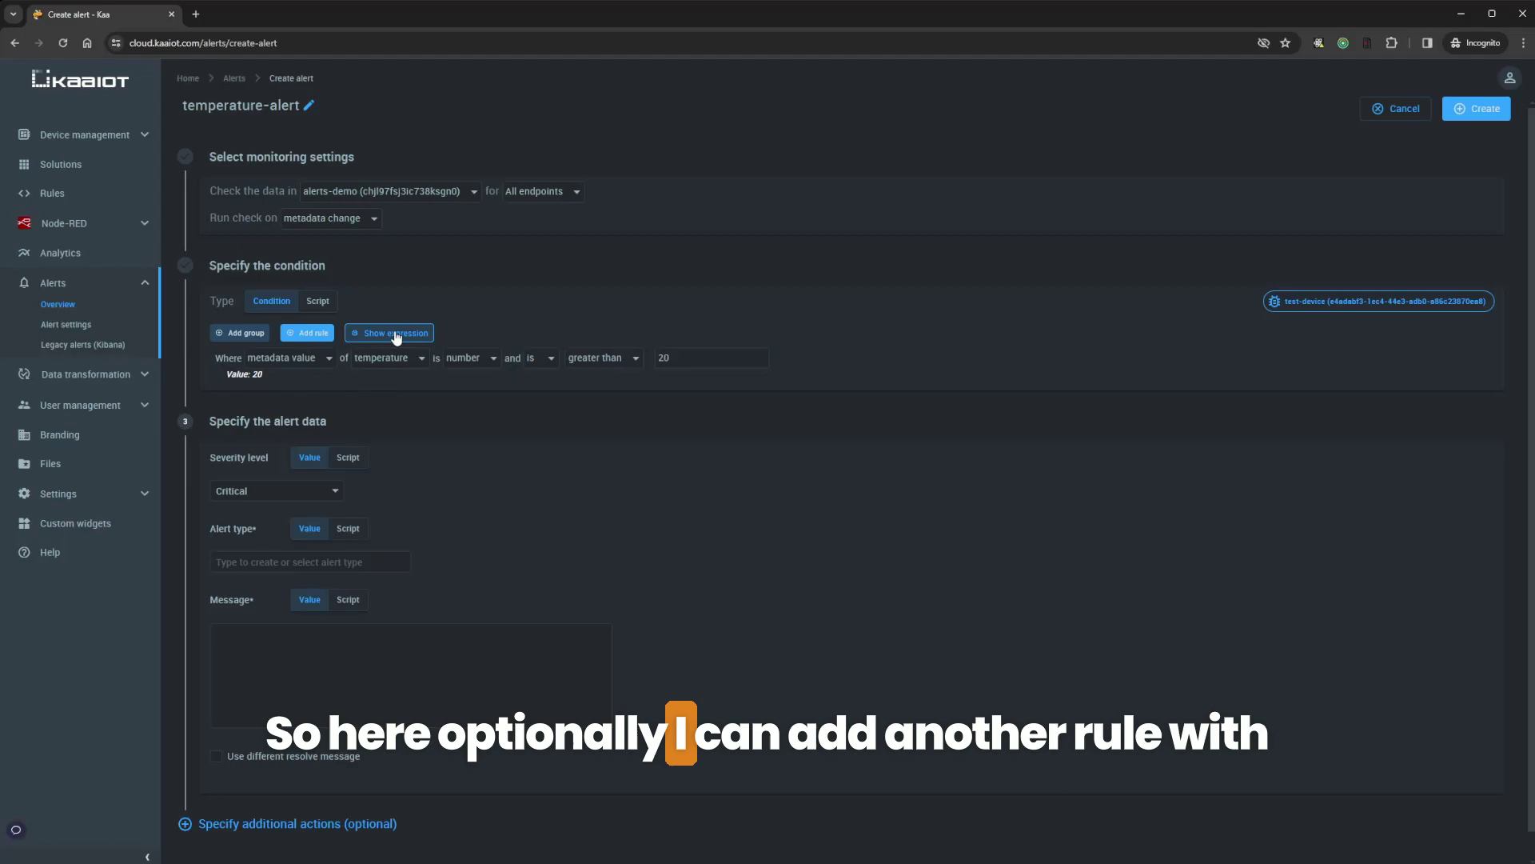
# Add a second rule combined with 'and', then delete it again
pyautogui.click(289, 336)
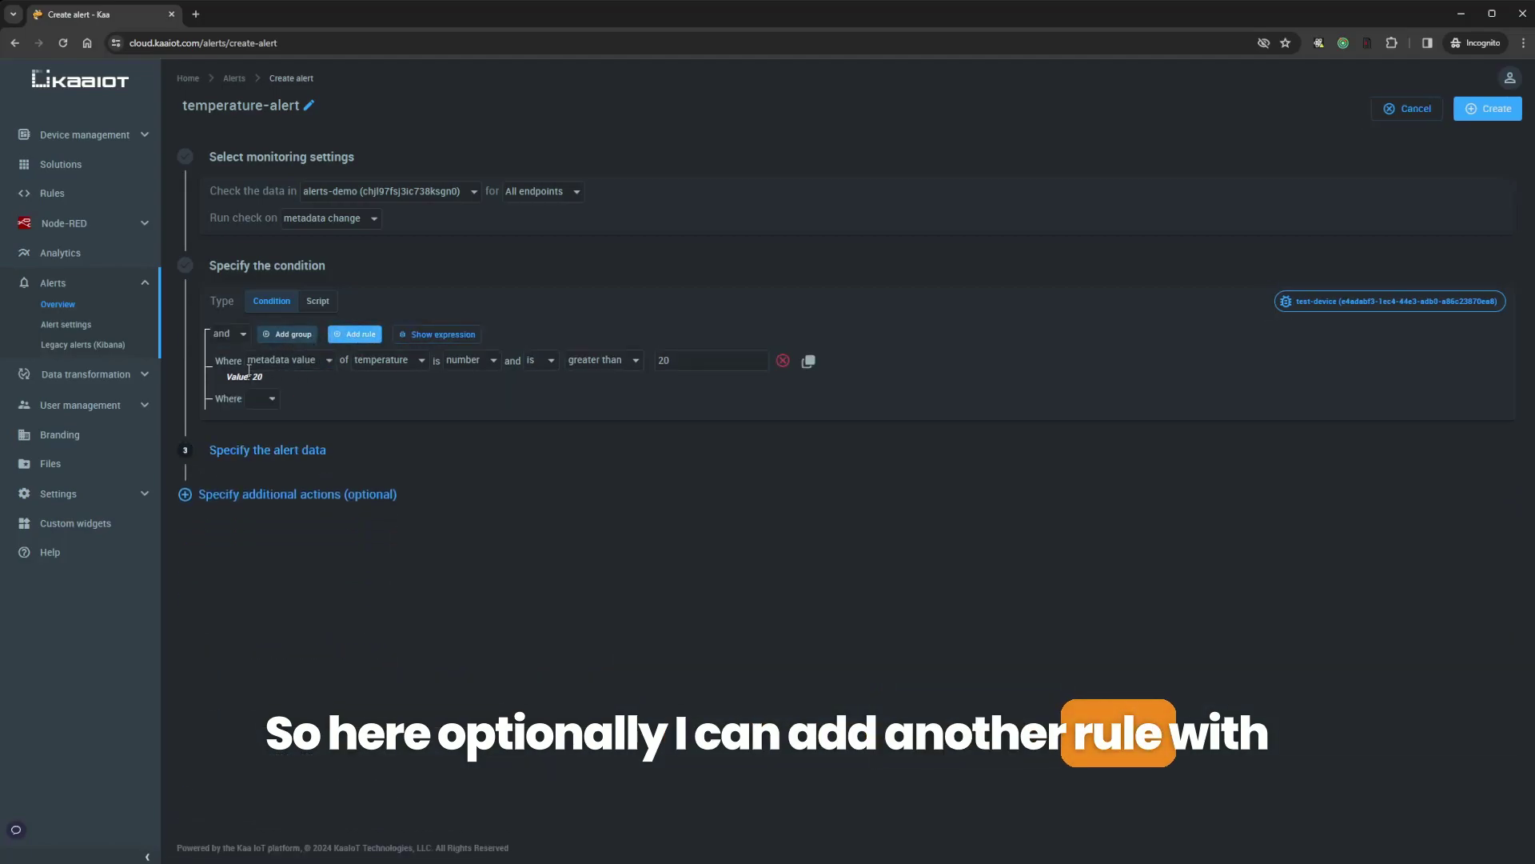
pyautogui.click(234, 336)
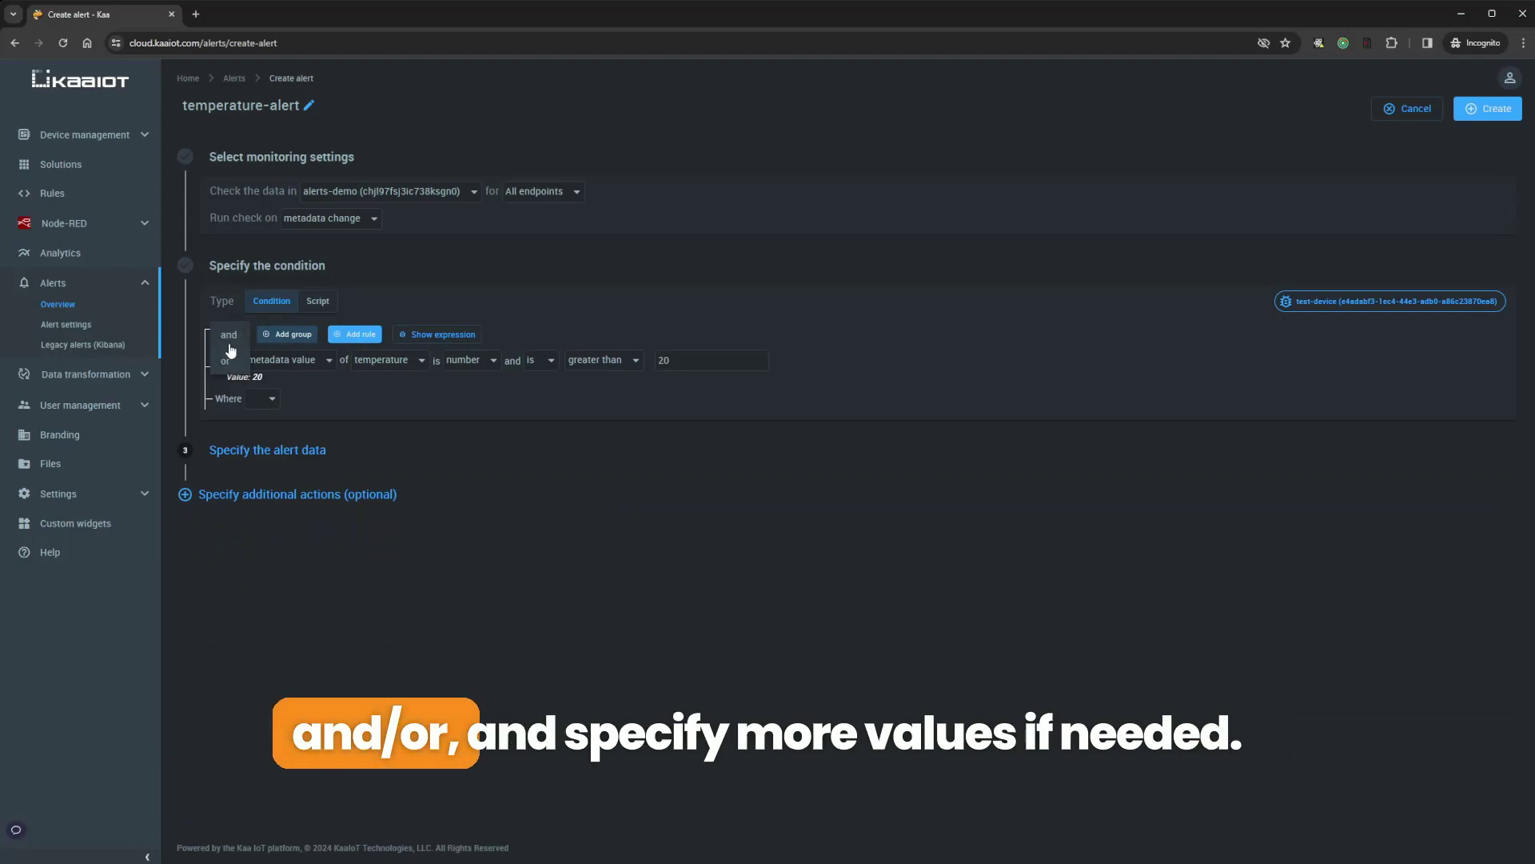
pyautogui.click(356, 392)
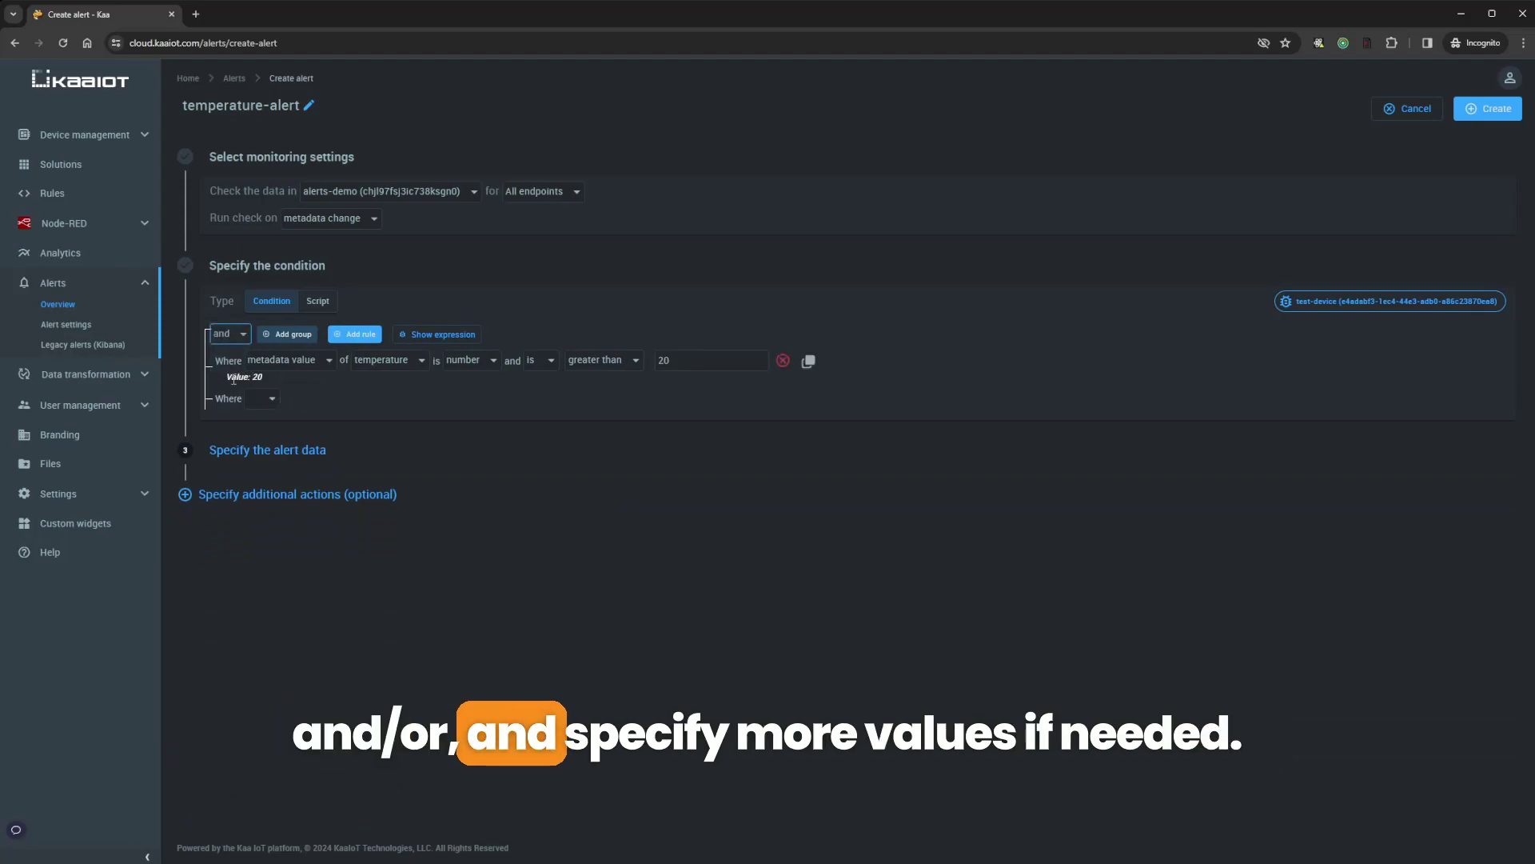
pyautogui.click(300, 398)
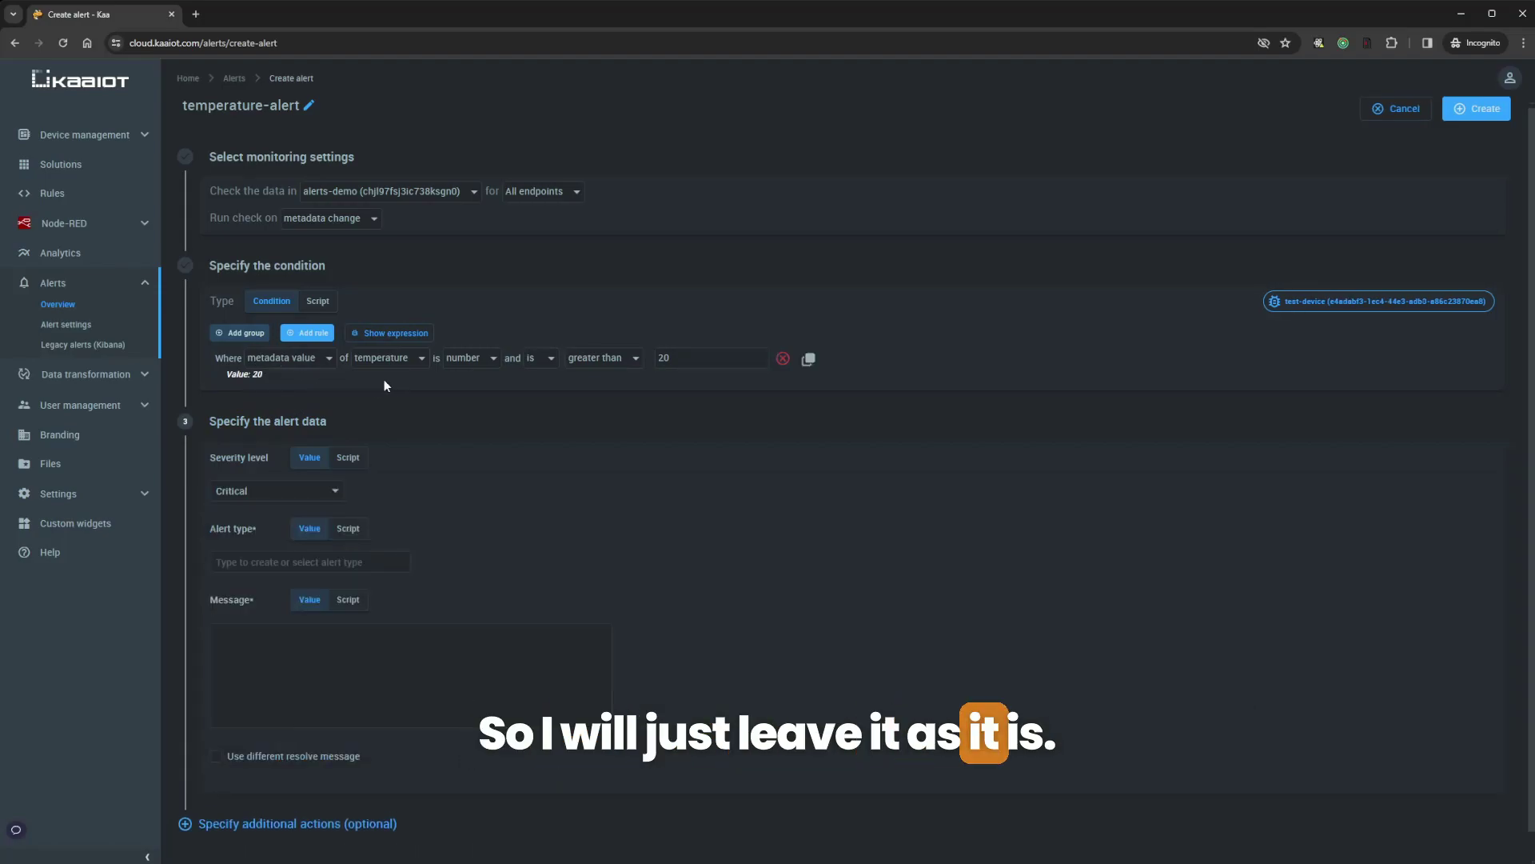
# Show the generated expression and inspect its temperature > 20 comparison
pyautogui.click(392, 340)
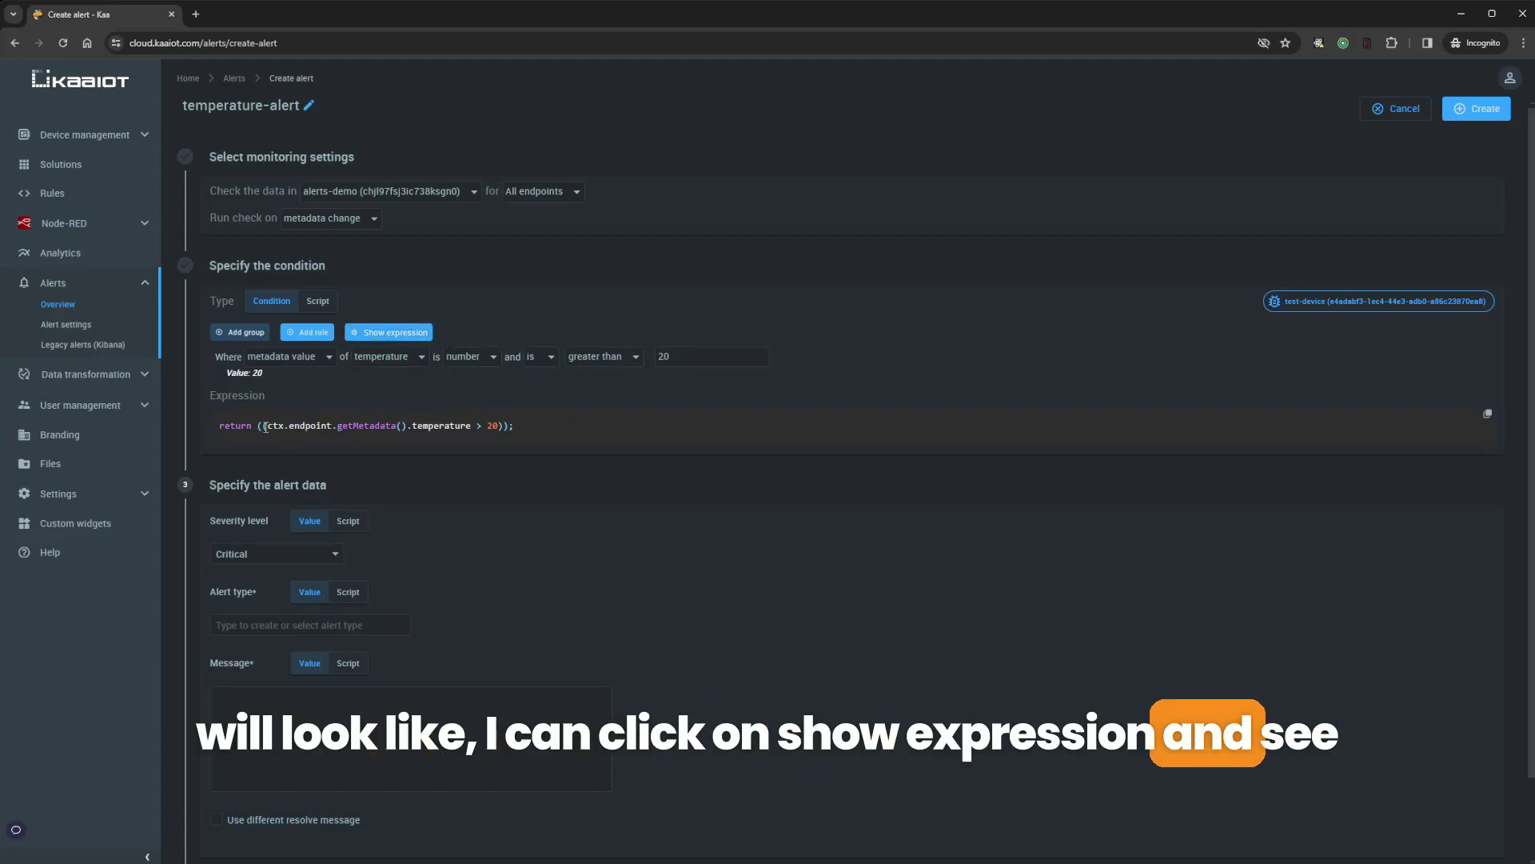
pyautogui.moveTo(266, 427); pyautogui.dragTo(498, 431)
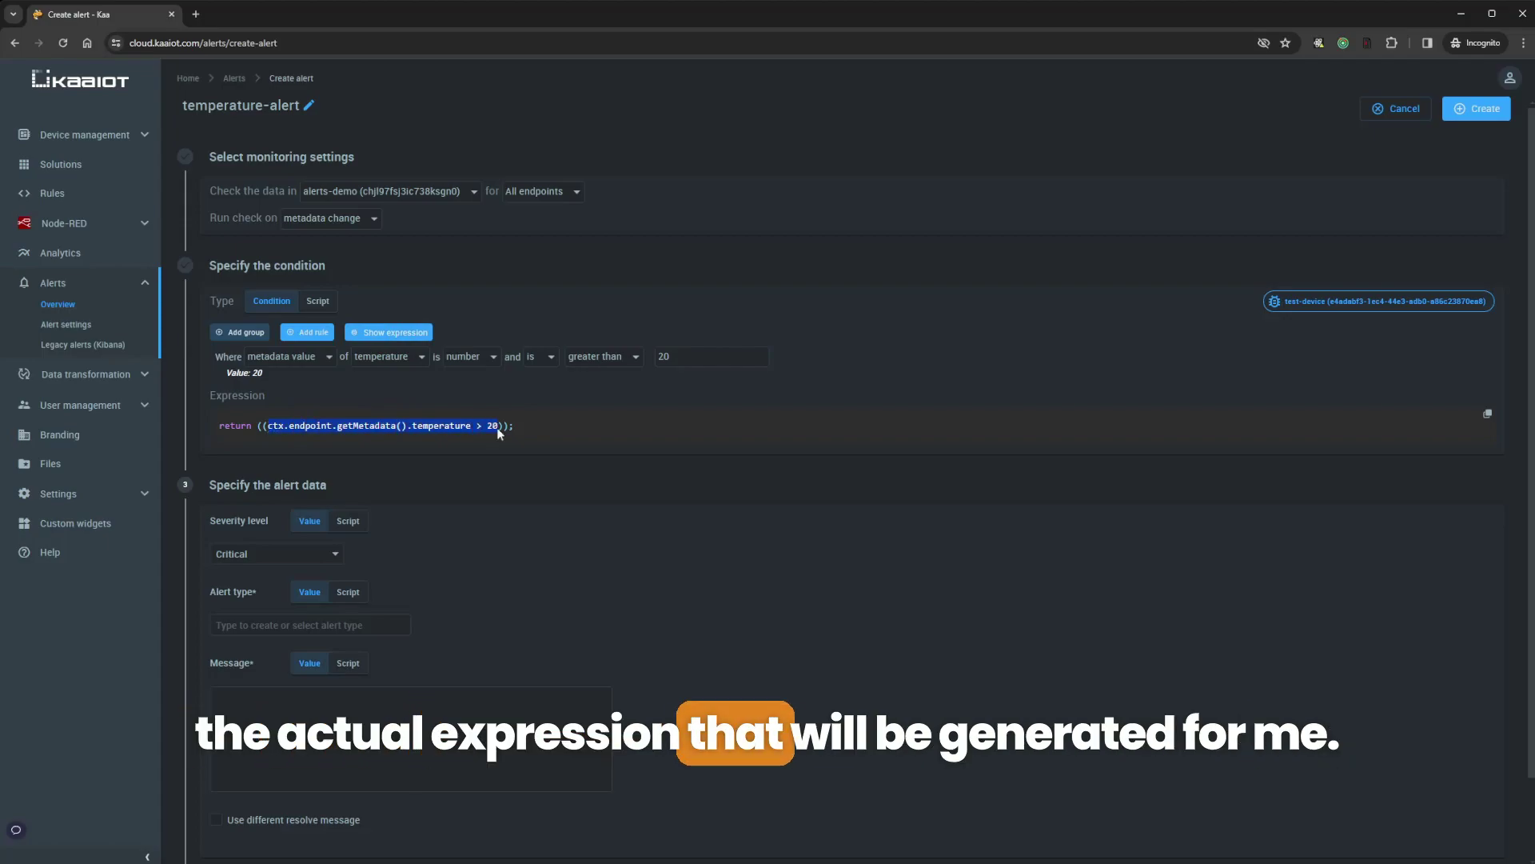
pyautogui.click(344, 427)
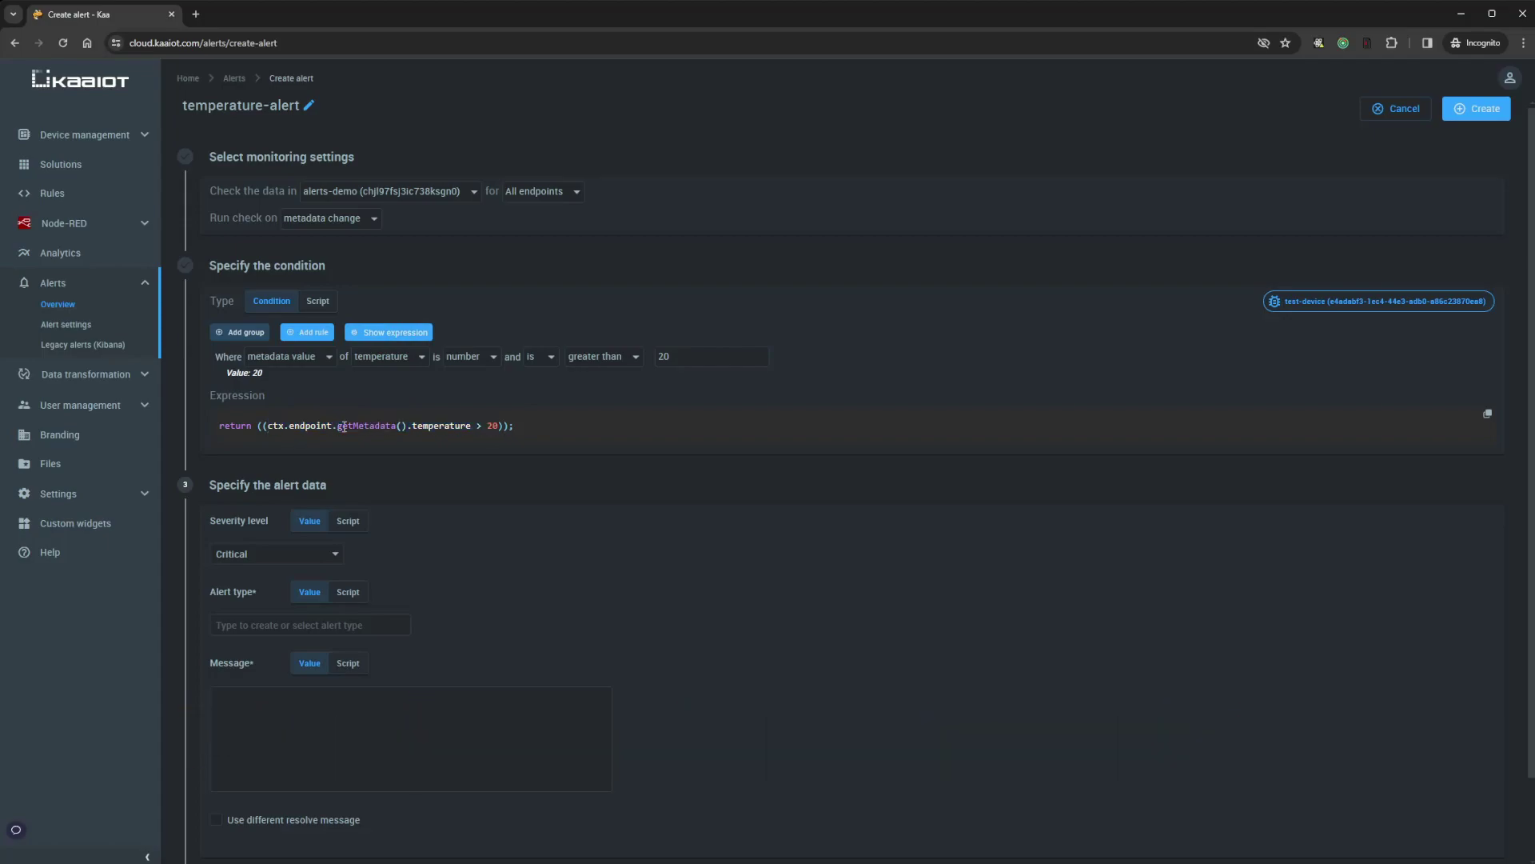
pyautogui.scroll(-1, 512, 440)
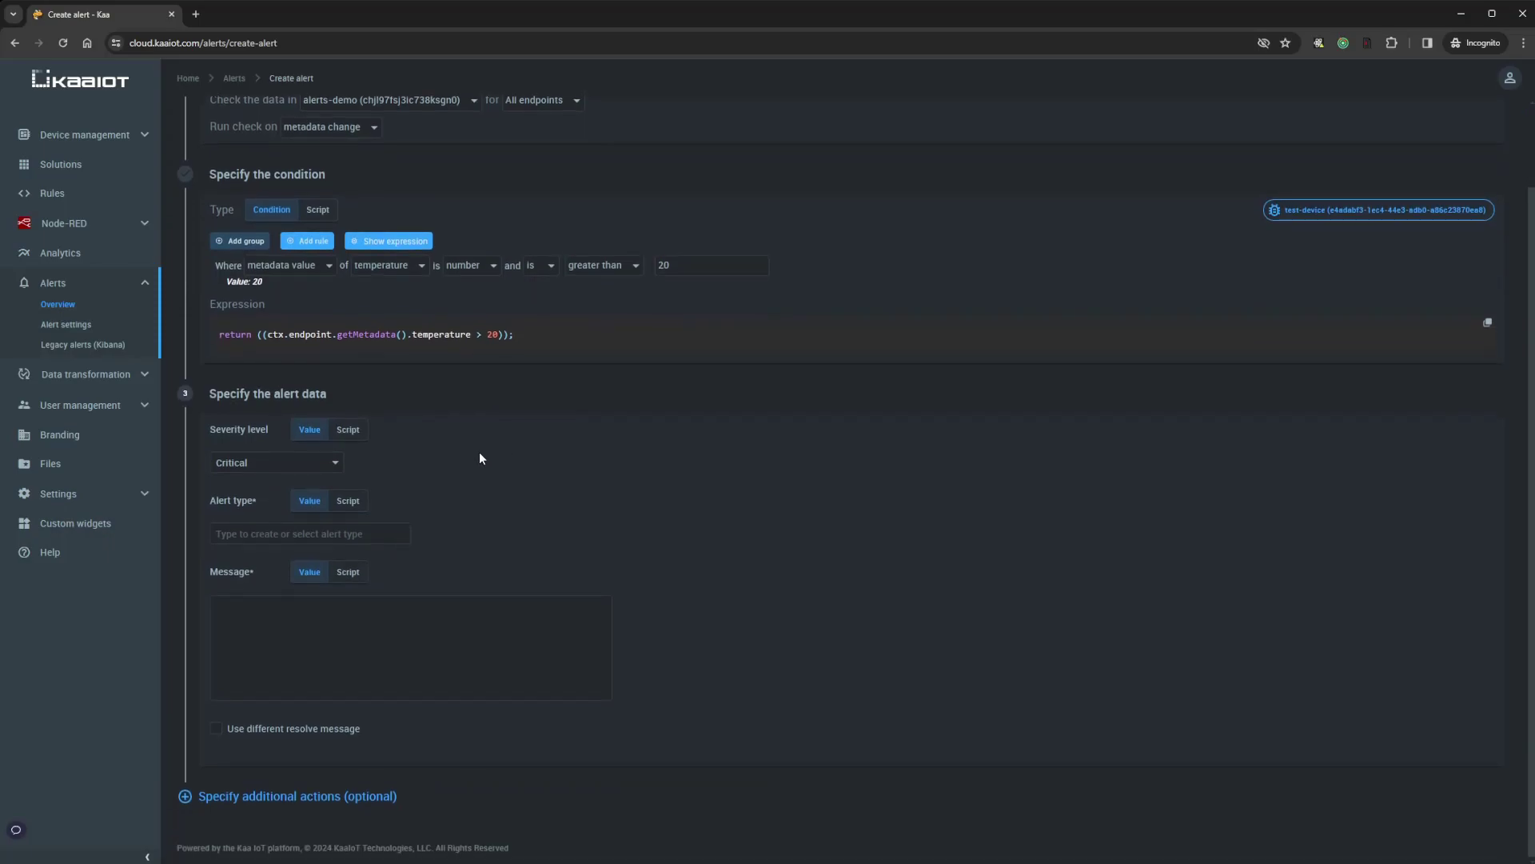
# Add the new alert type temperature_demo and enter the message 'Temperature is high'
pyautogui.click(266, 534)
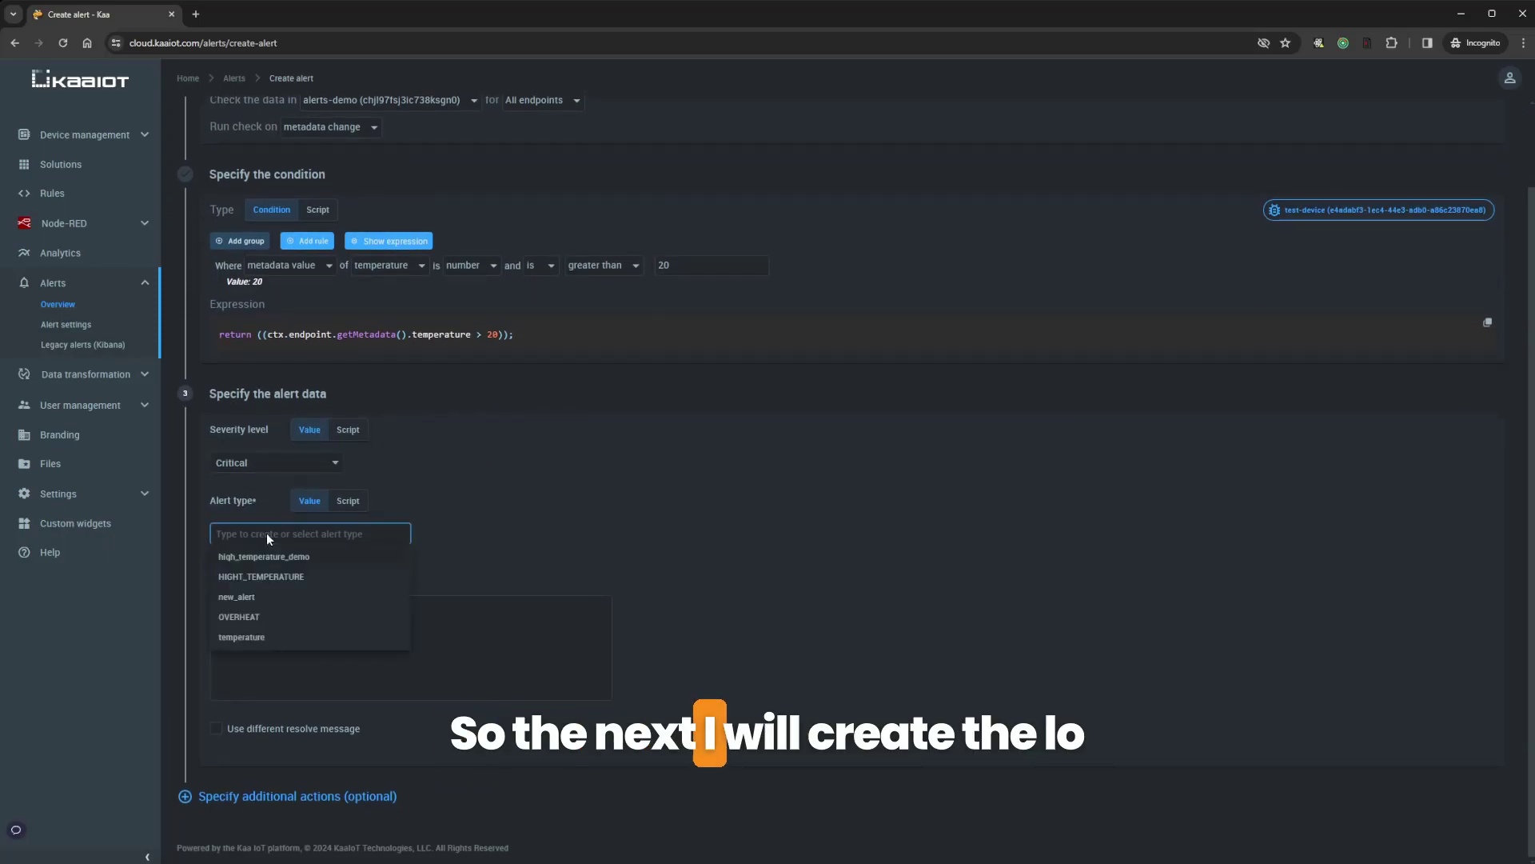
pyautogui.write('temperature_demo')
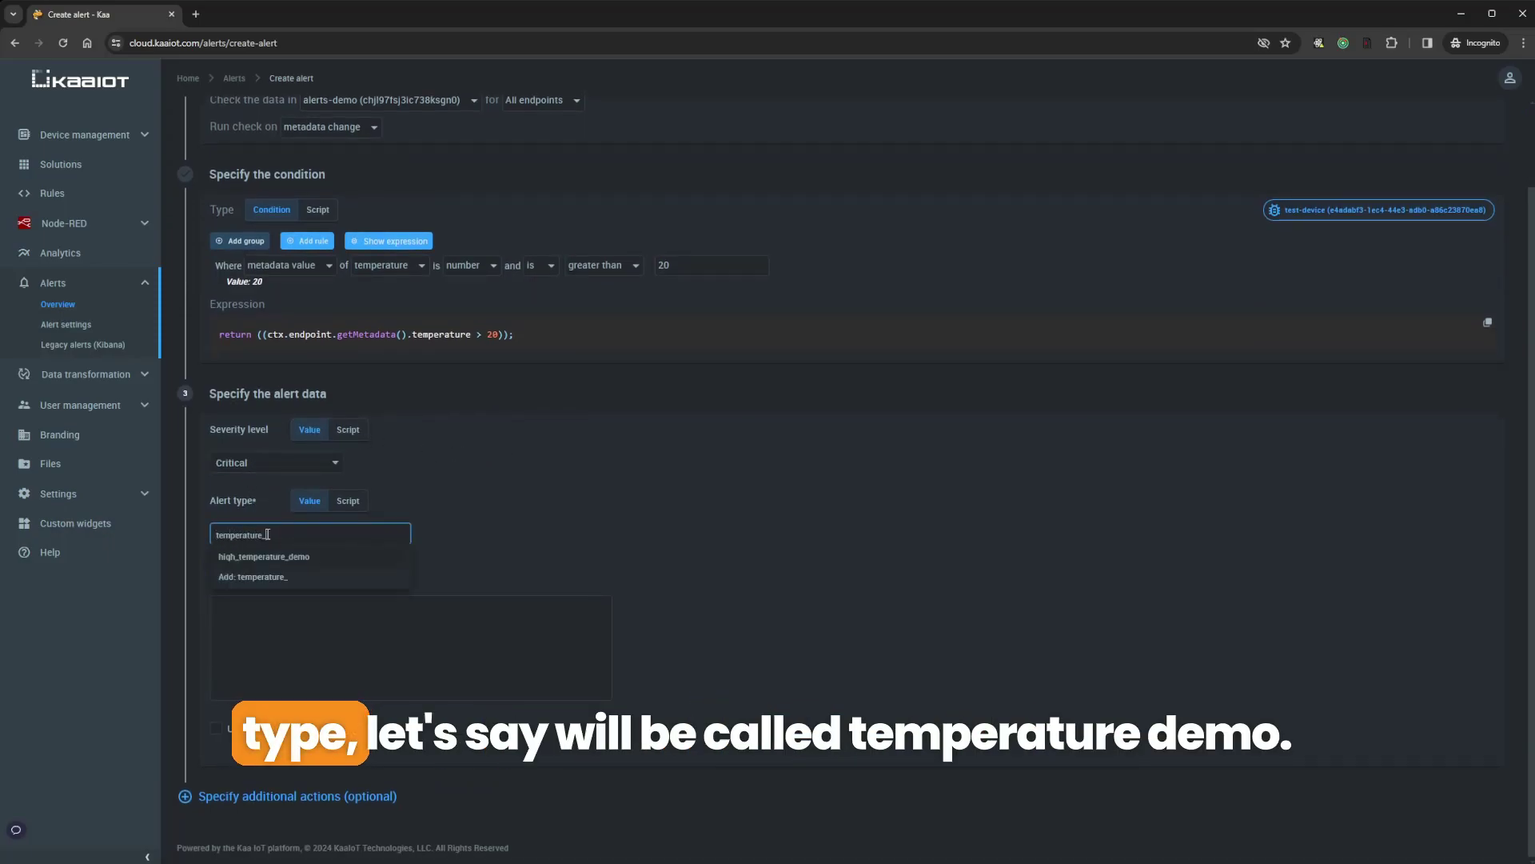
pyautogui.click(264, 577)
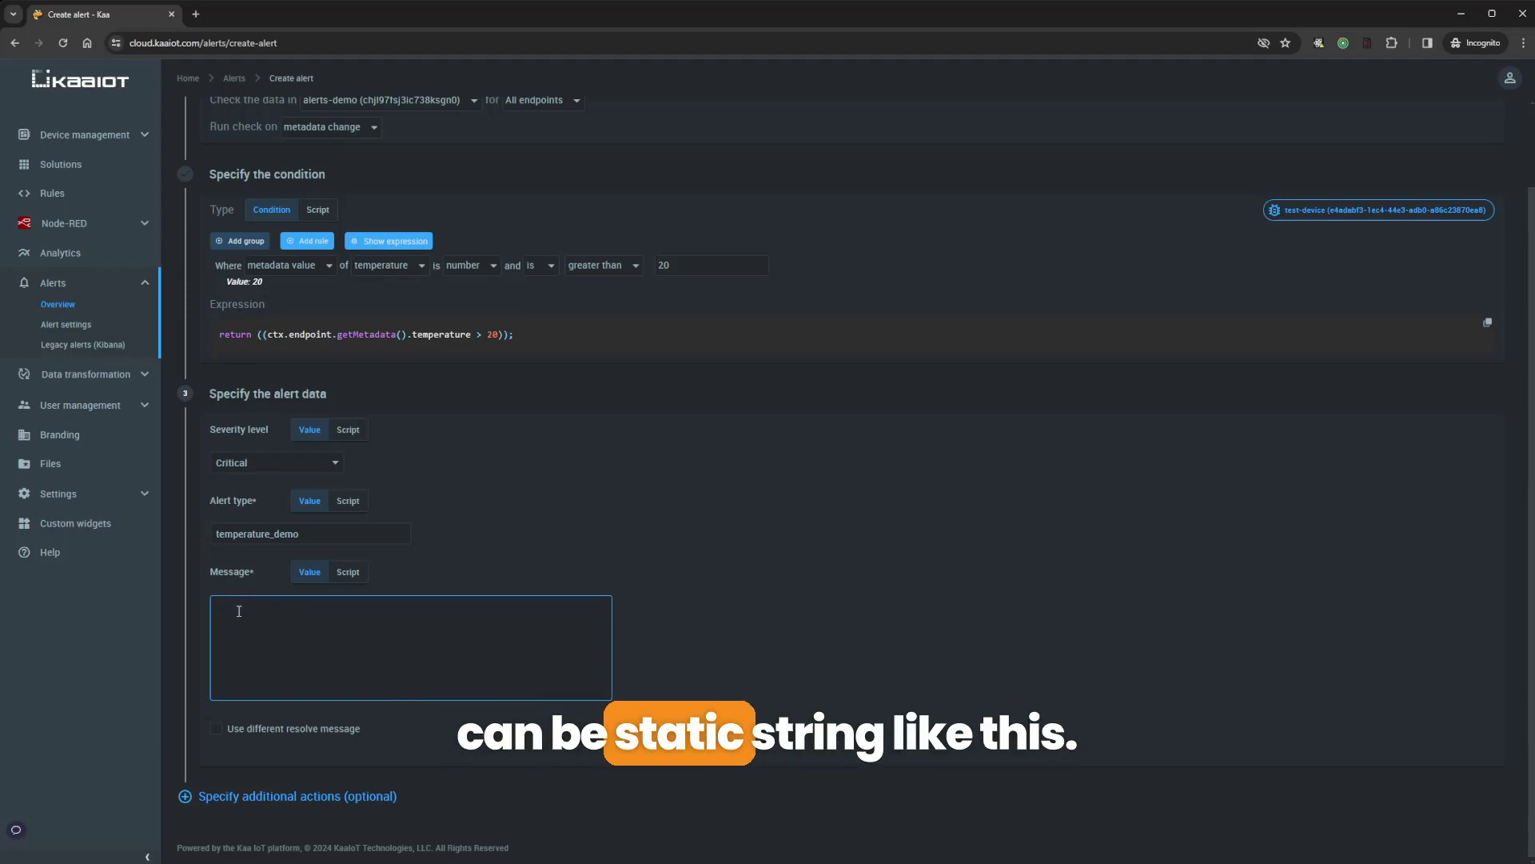
pyautogui.write('Temperature is high')
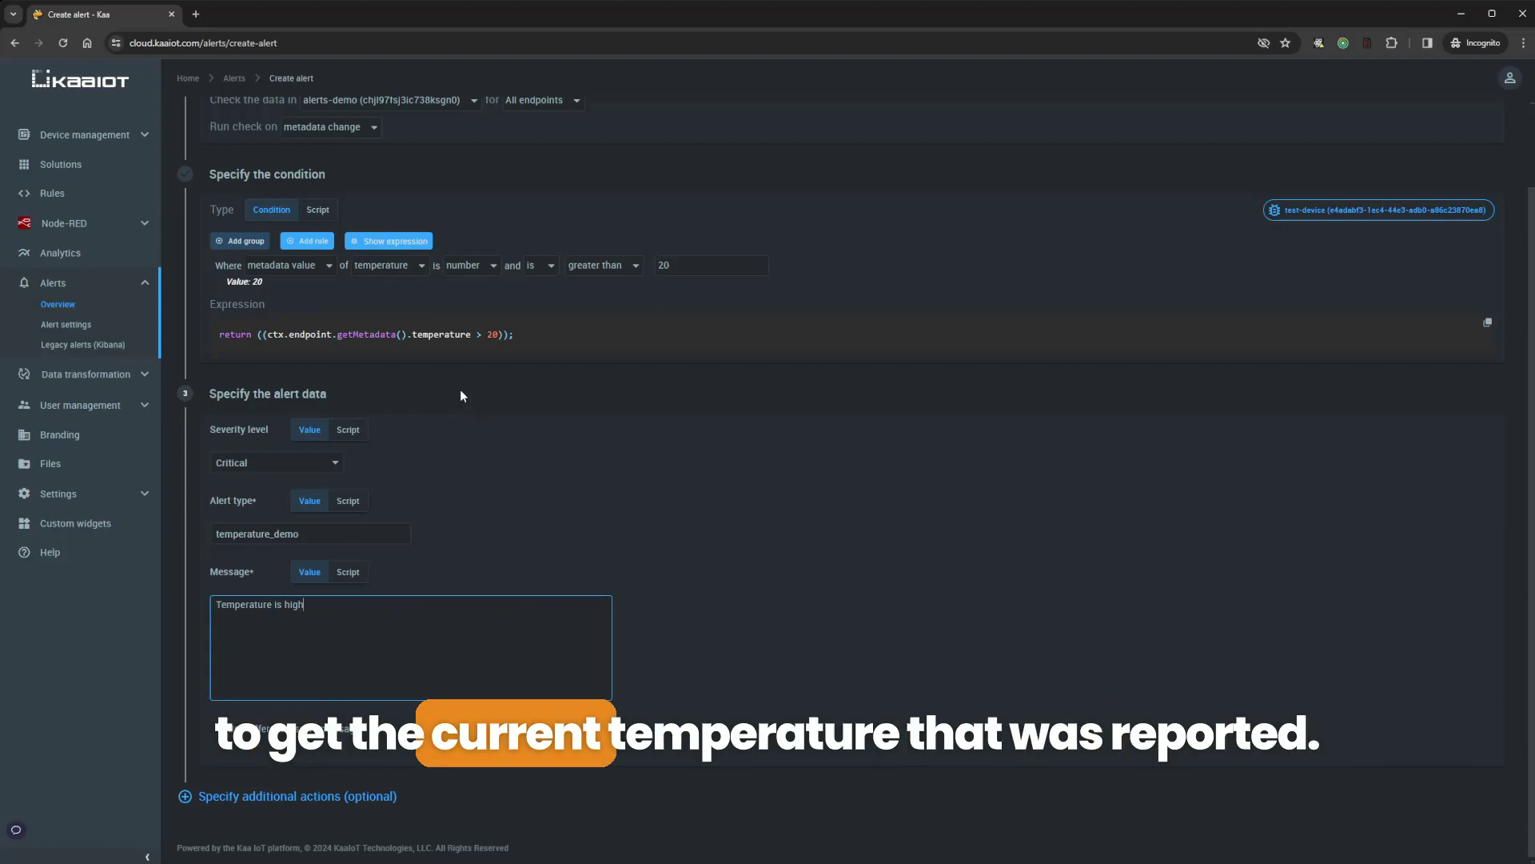
# Make the message a script returning `The temperature reached ${ctx.endpoint.getMetadata().temperature} degrees!`
pyautogui.click(348, 572)
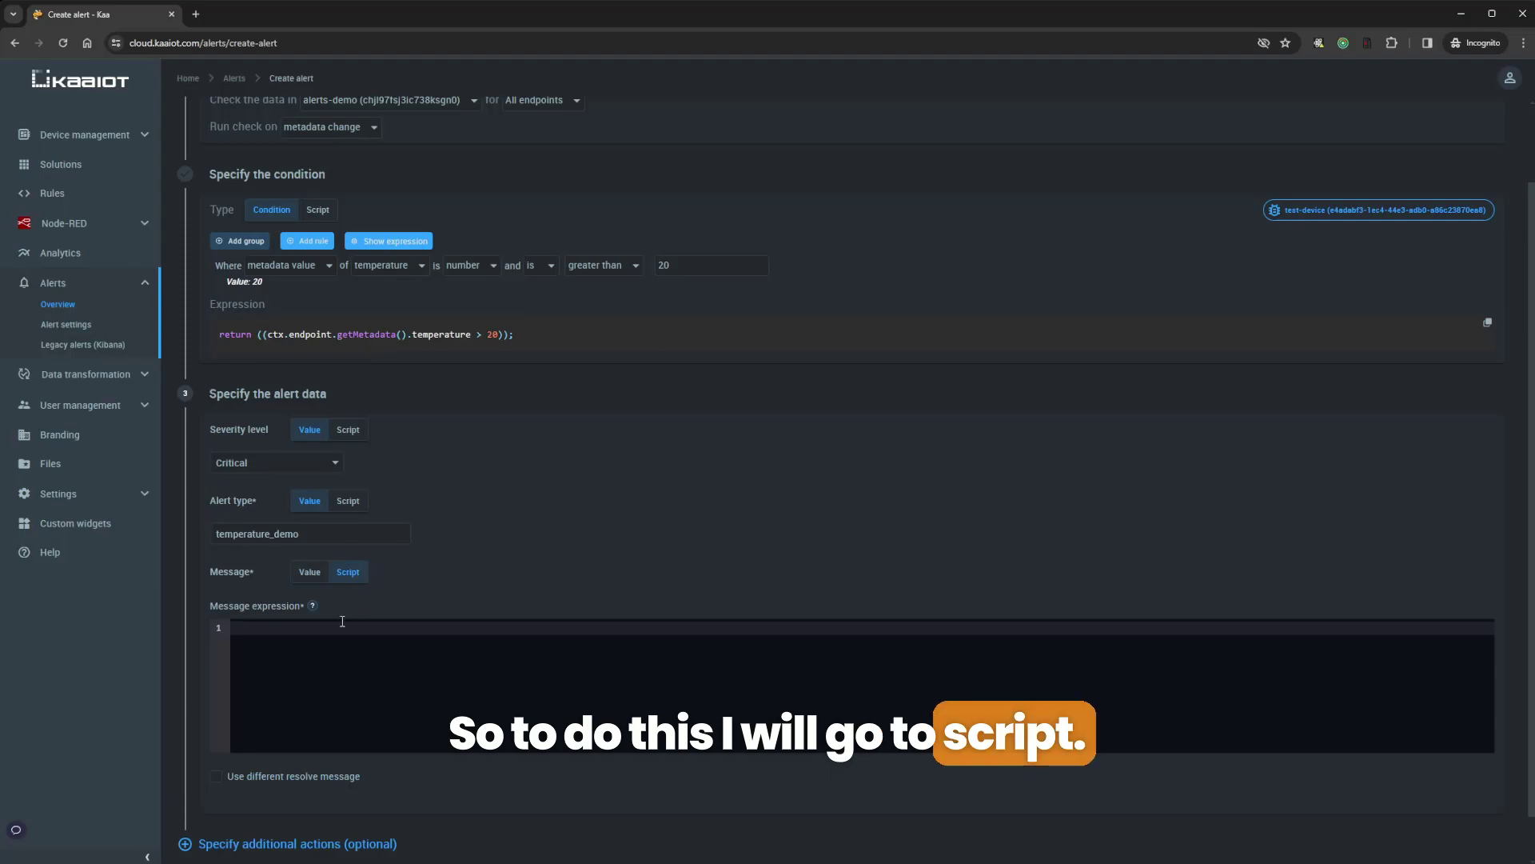
pyautogui.moveTo(313, 606)
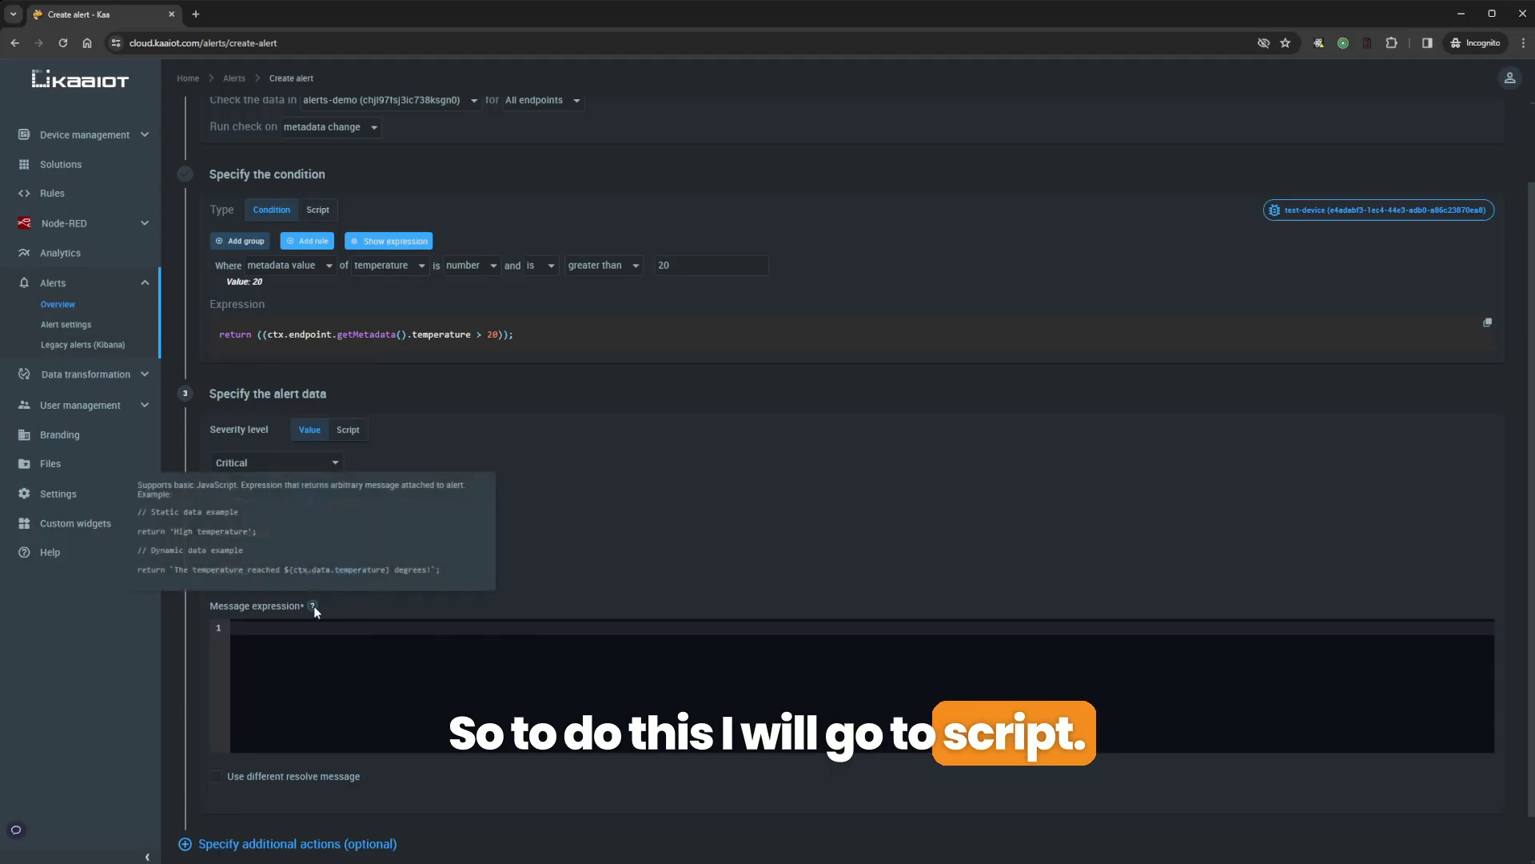
pyautogui.tripleClick(232, 568)
pyautogui.hotkey('ctrl', 'c')
pyautogui.click(339, 657)
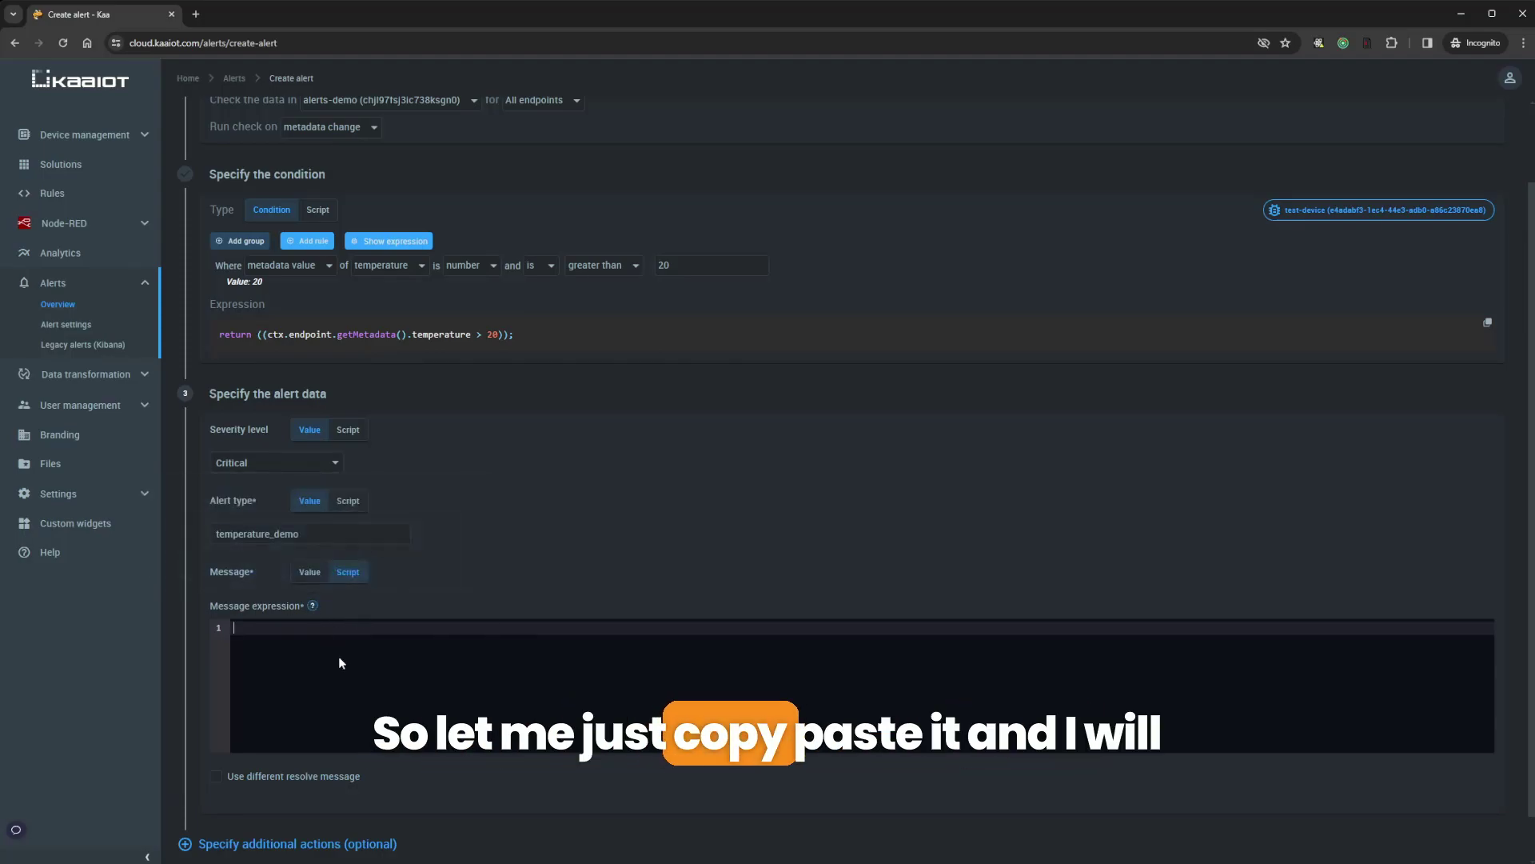
pyautogui.hotkey('ctrl', 'v')
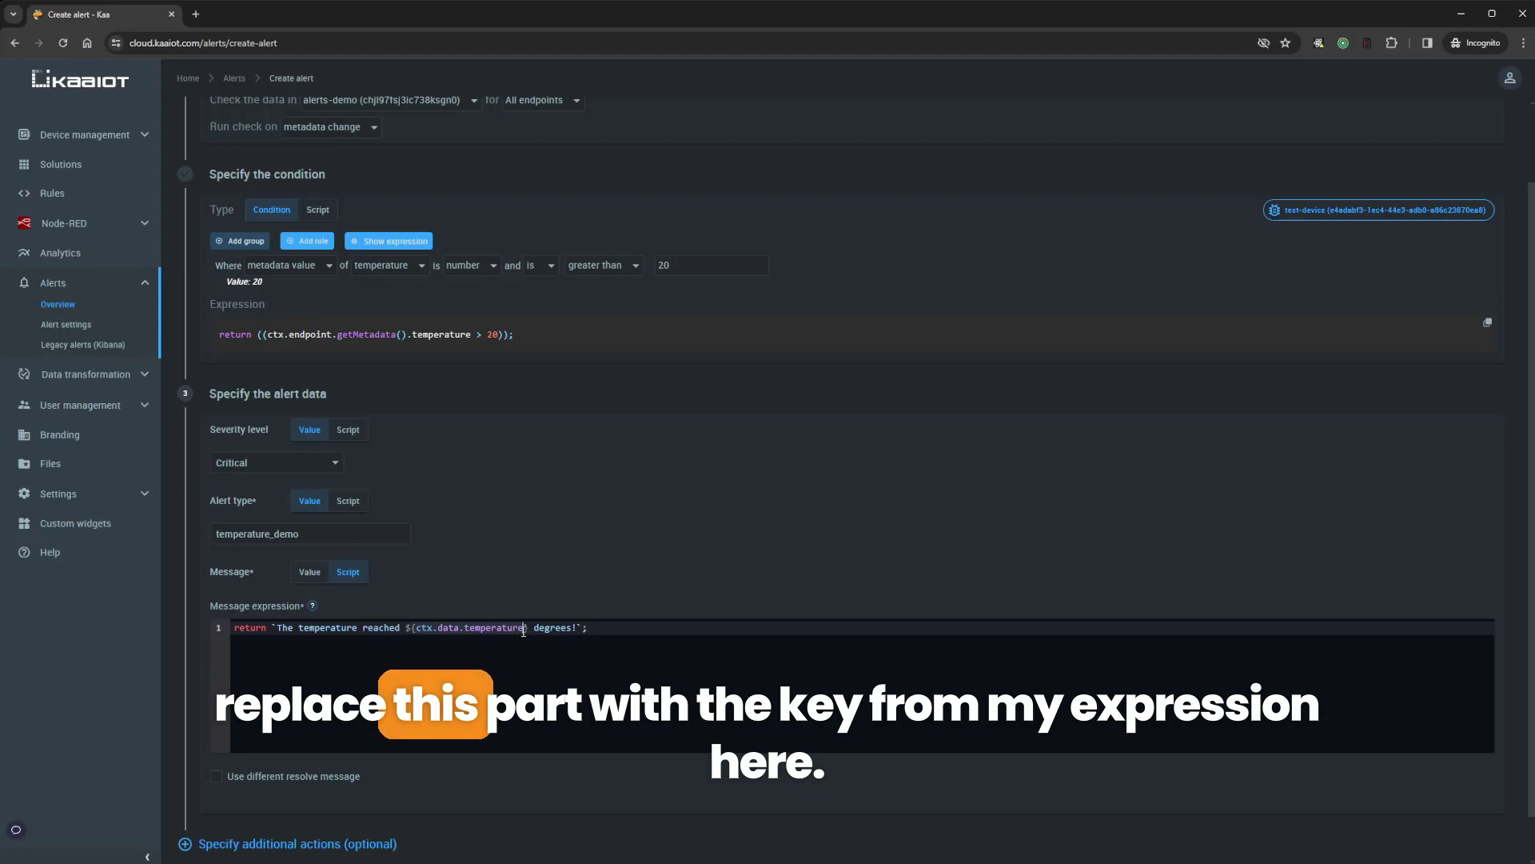
pyautogui.moveTo(266, 334); pyautogui.dragTo(469, 340)
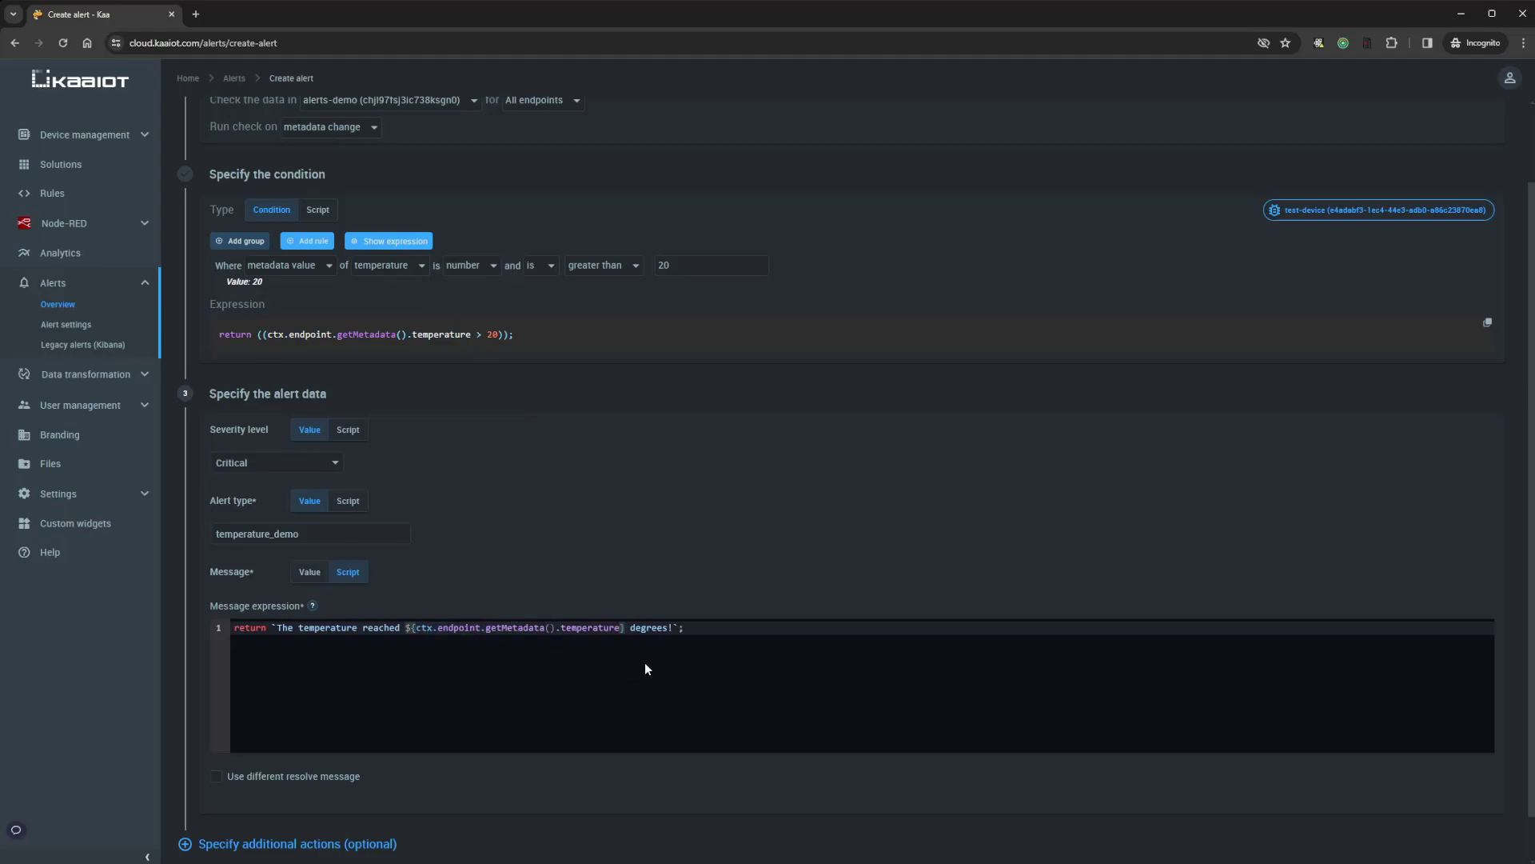
pyautogui.scroll(-1, 634, 518)
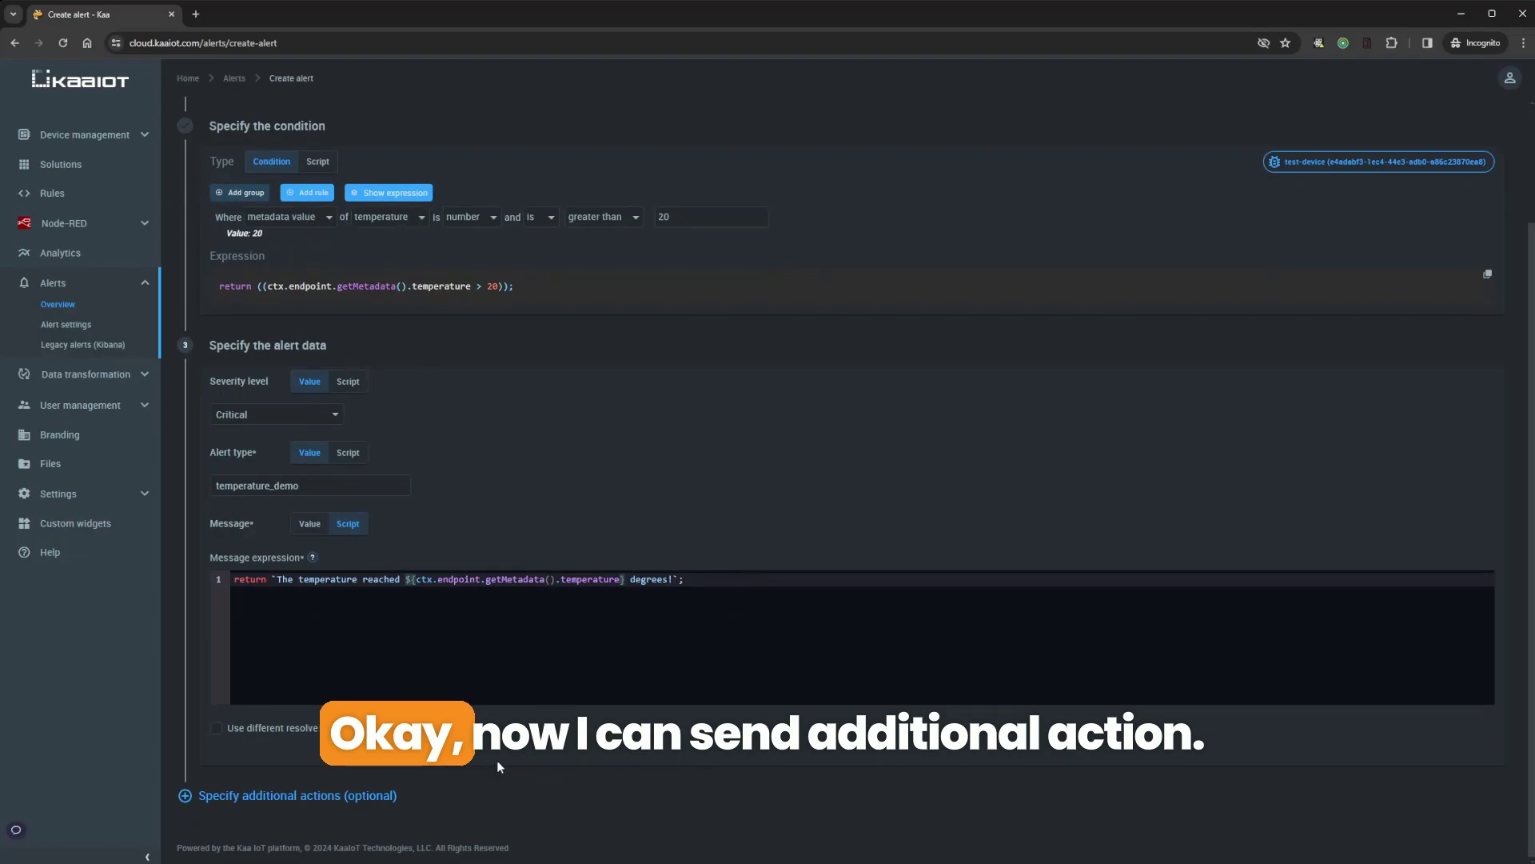
# Attach a Send email action from the additional actions panel
pyautogui.click(321, 795)
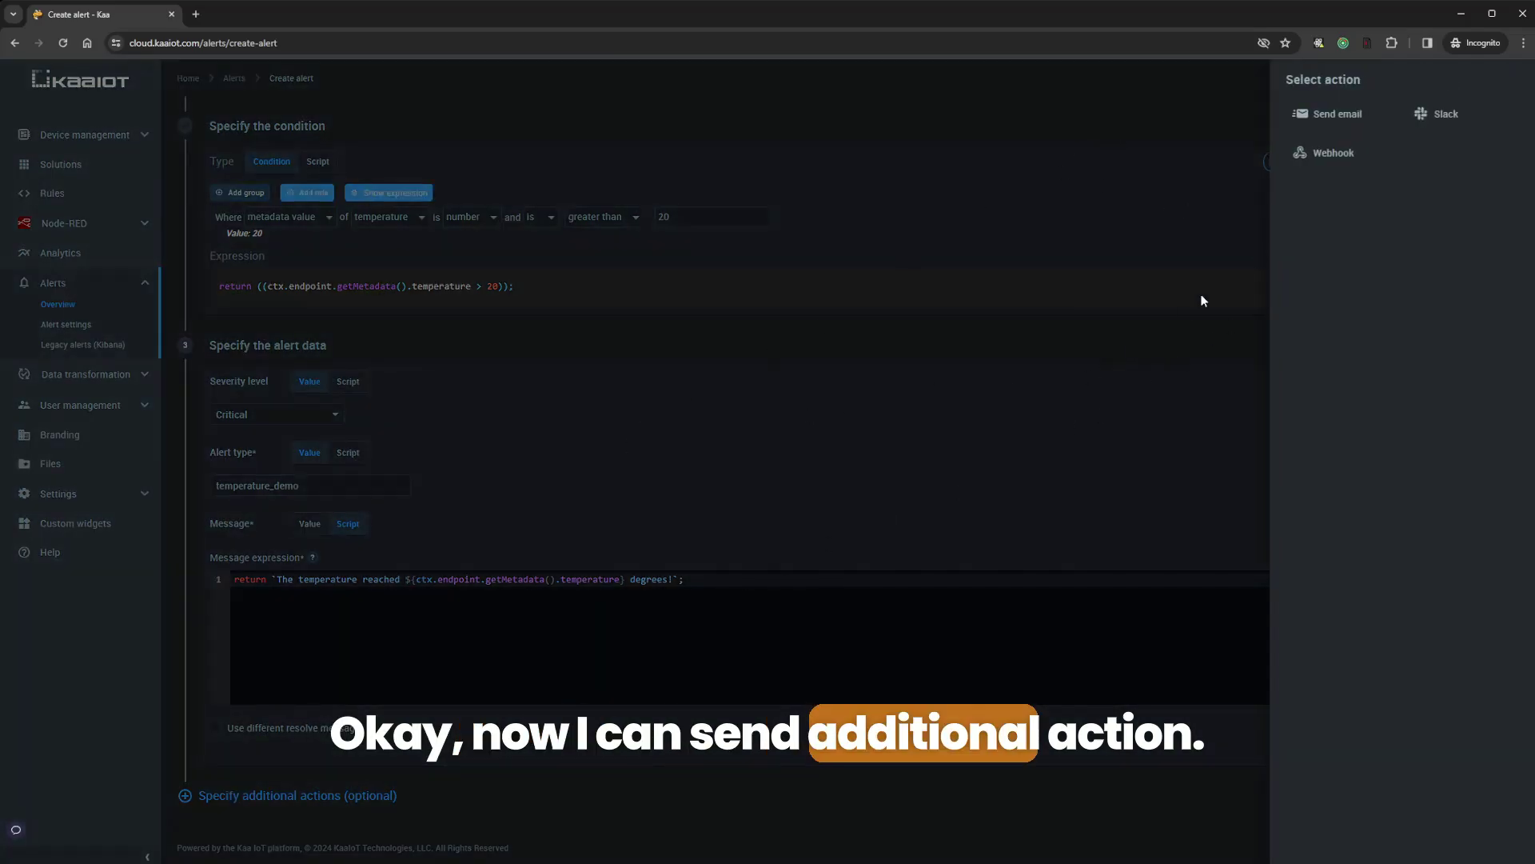
pyautogui.click(1336, 116)
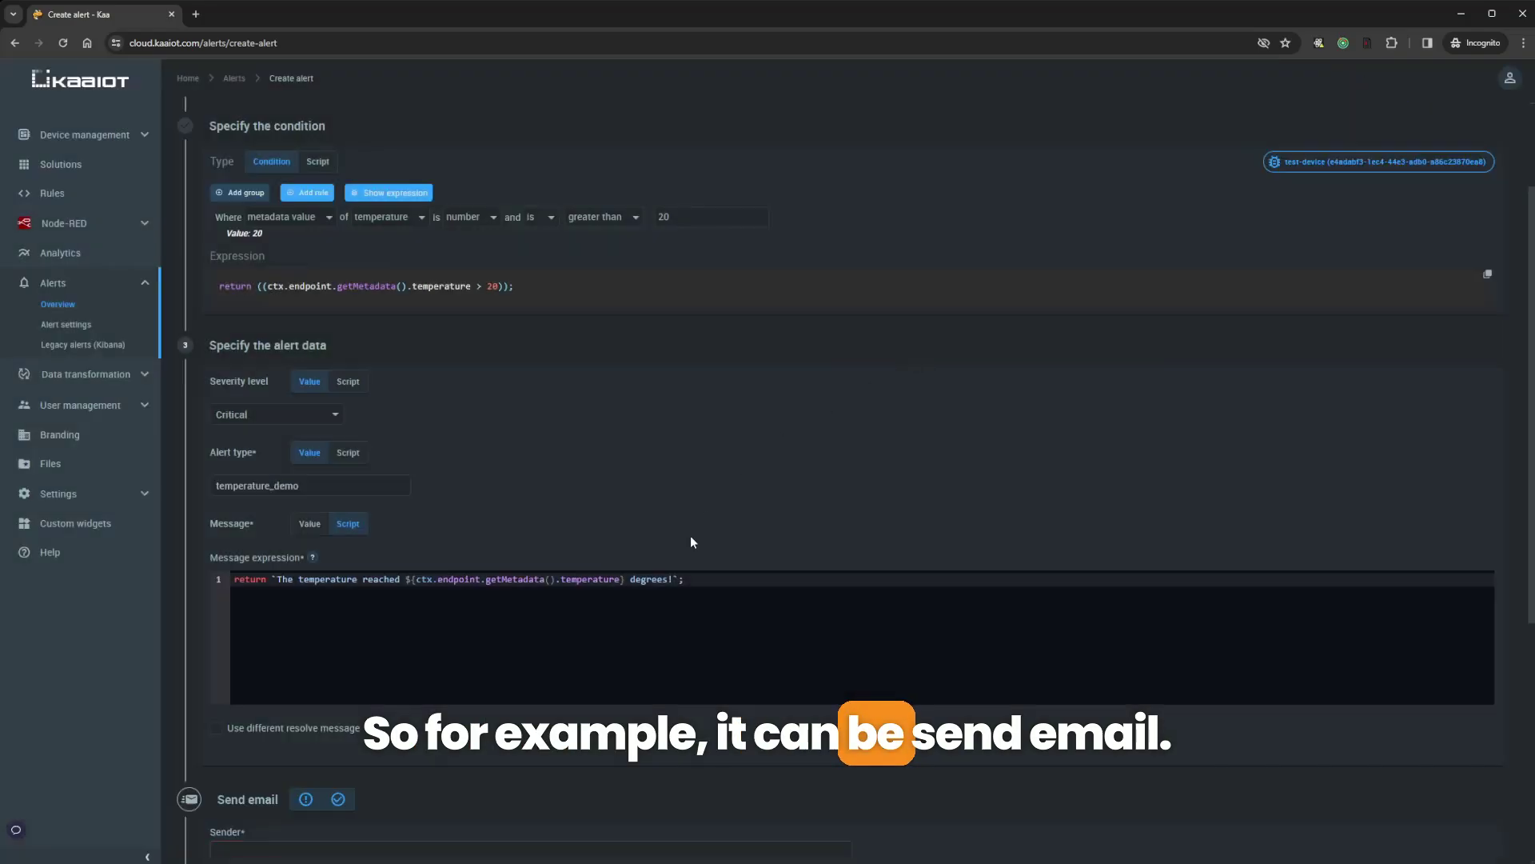
pyautogui.scroll(-4, 689, 535)
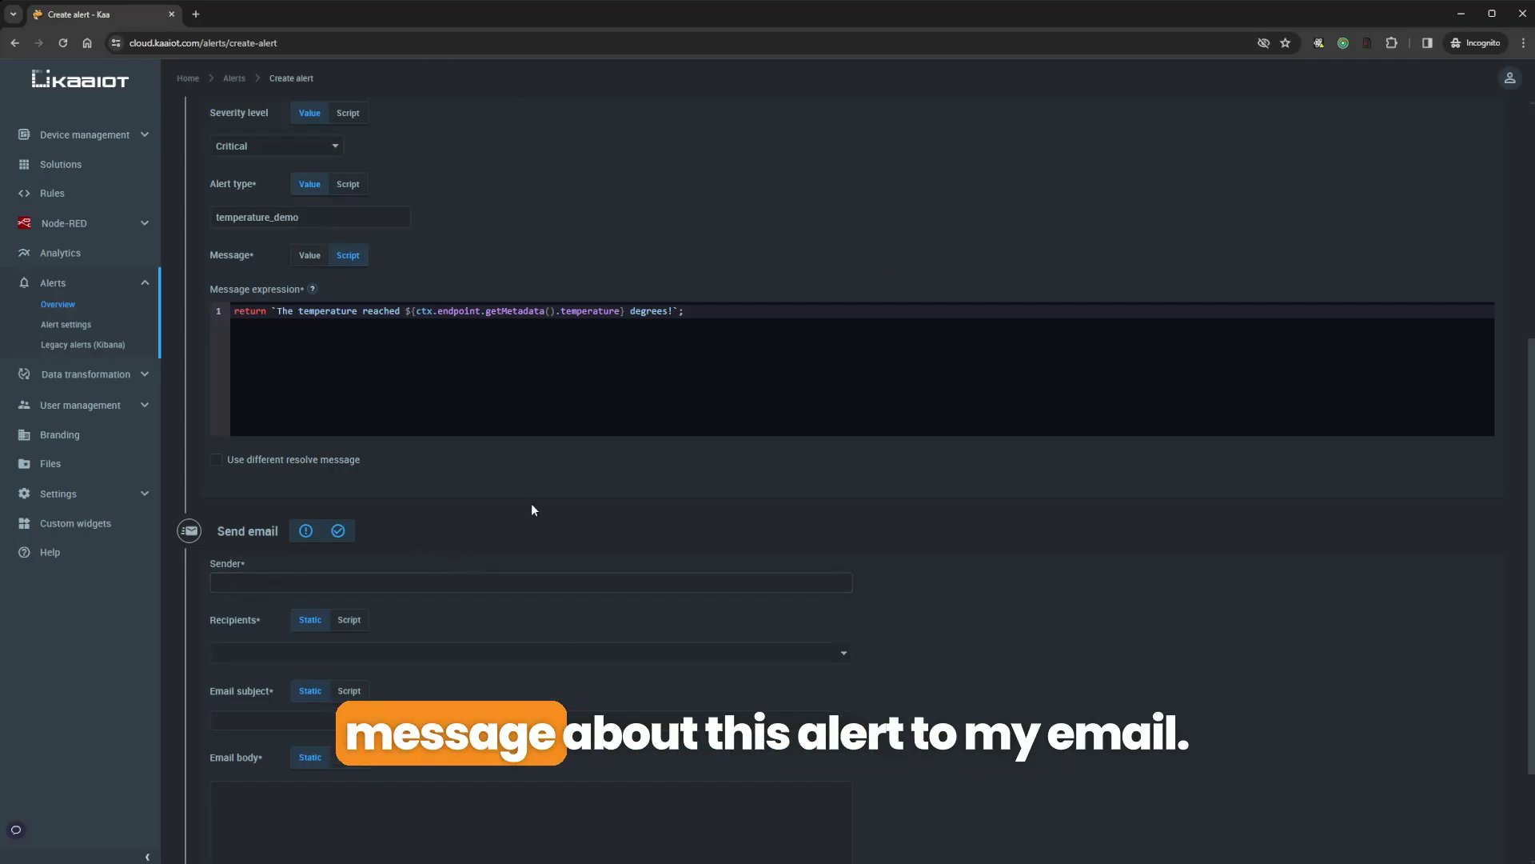
pyautogui.scroll(-1, 612, 453)
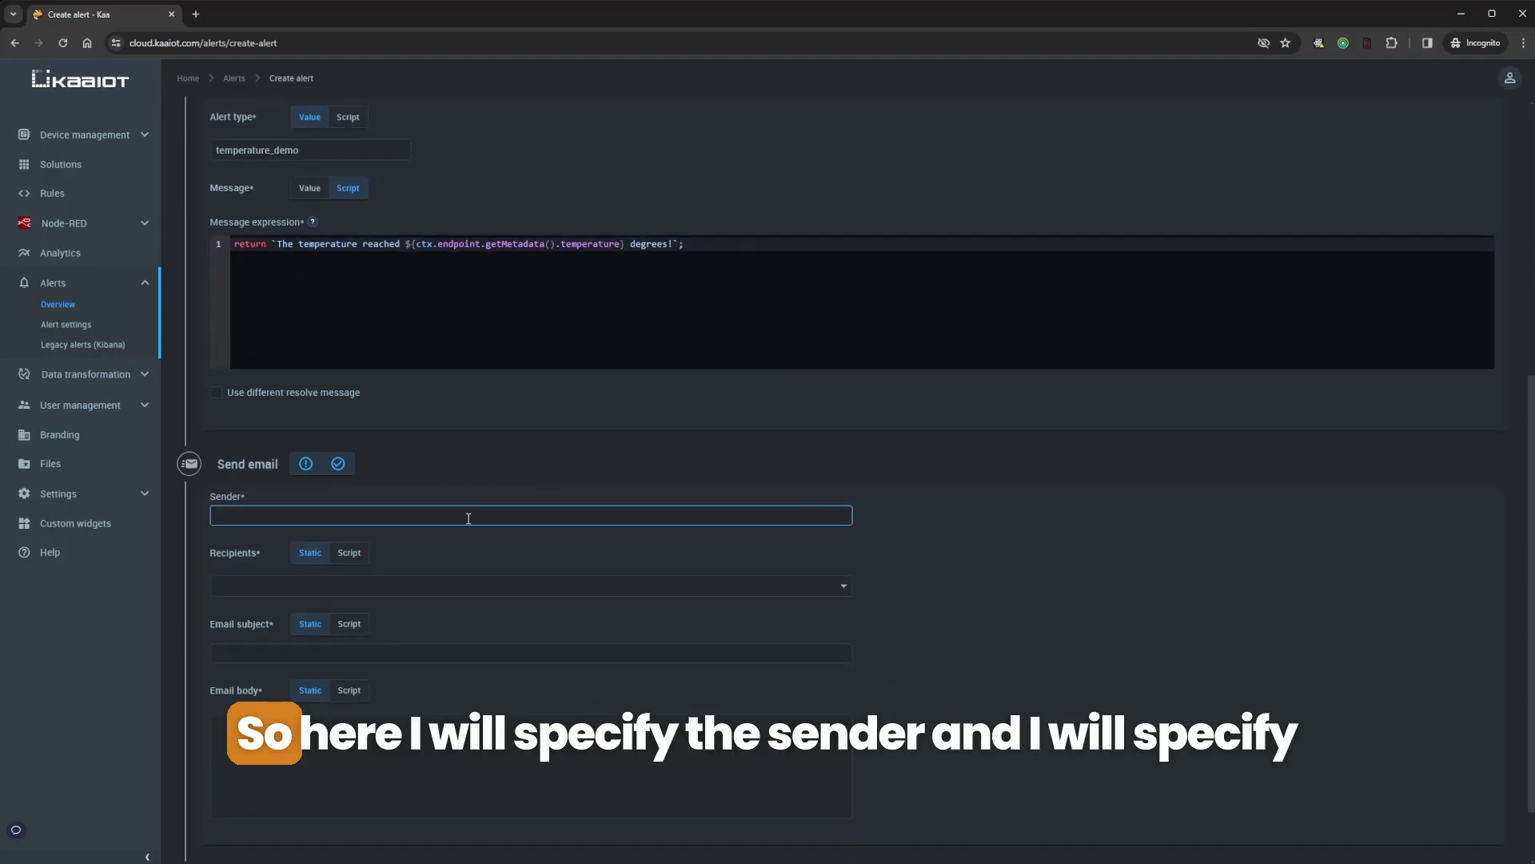
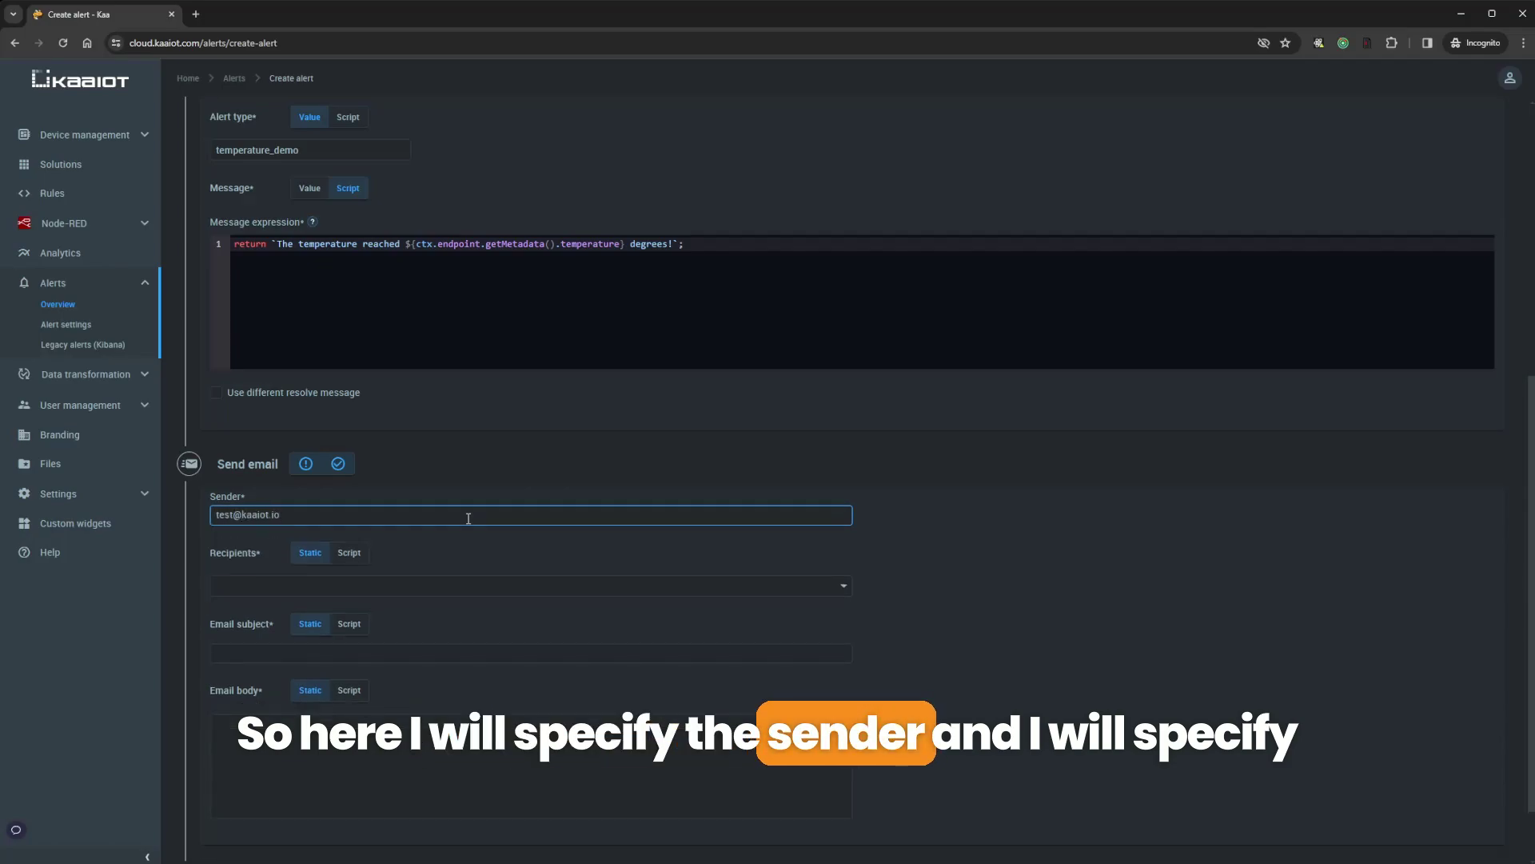
# Enter the sender address, add the recipient's e-mail, and set subject 'Temperature alert'
pyautogui.click(397, 585)
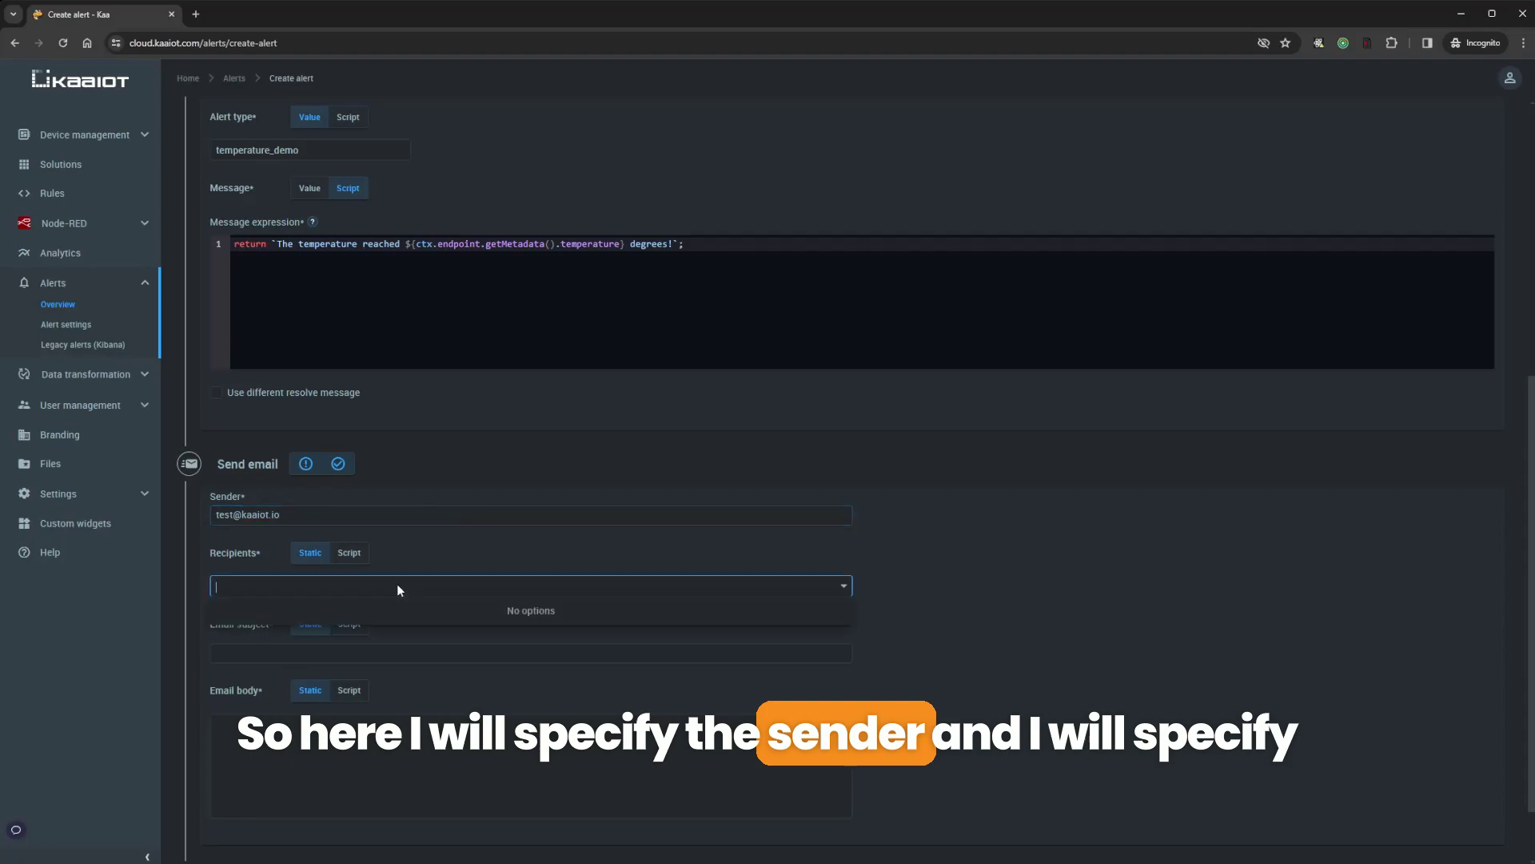
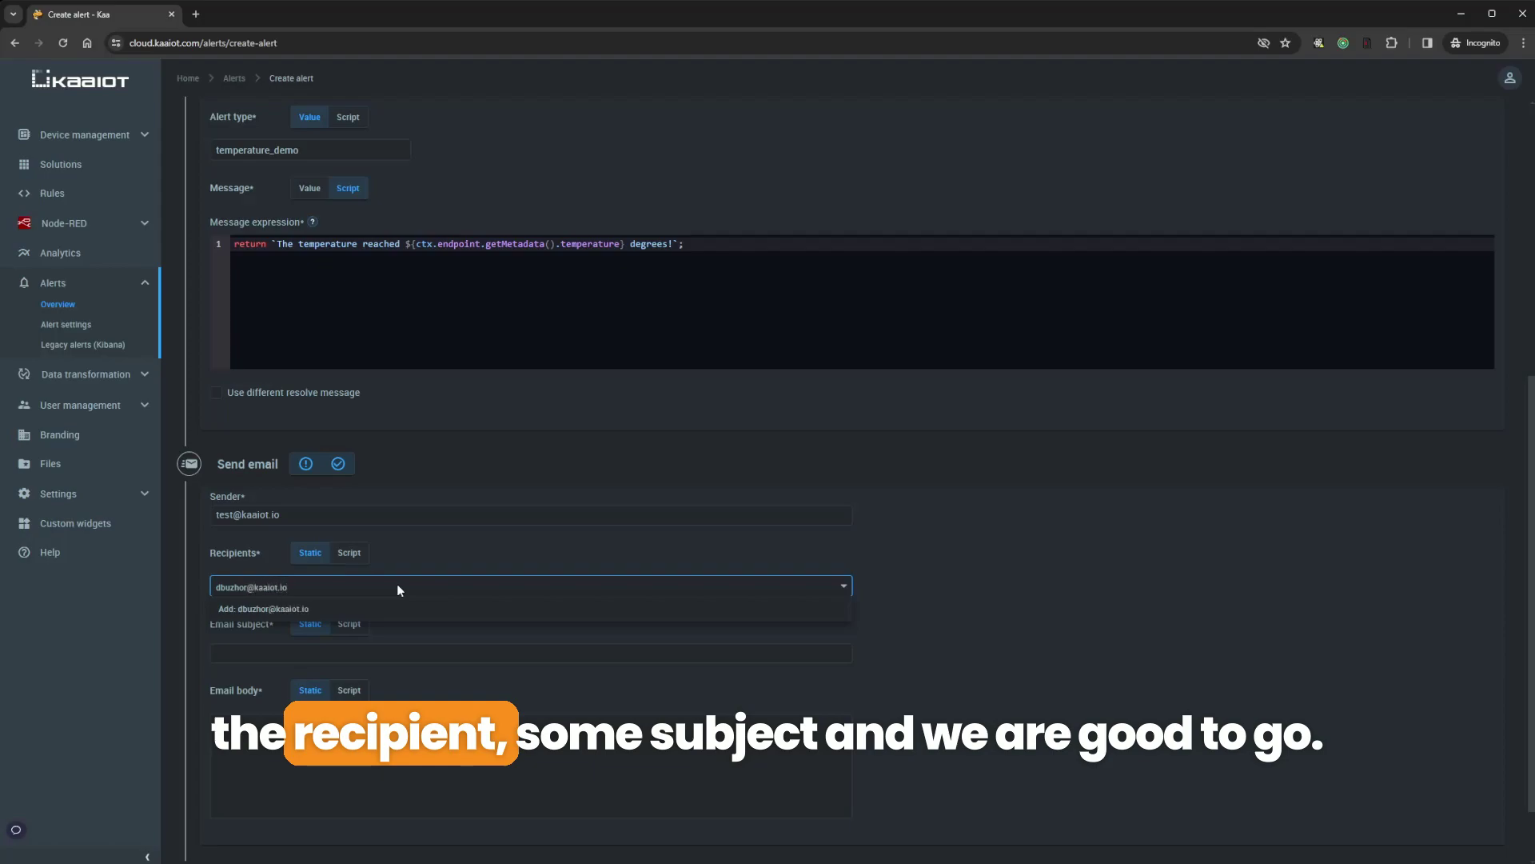
pyautogui.click(387, 612)
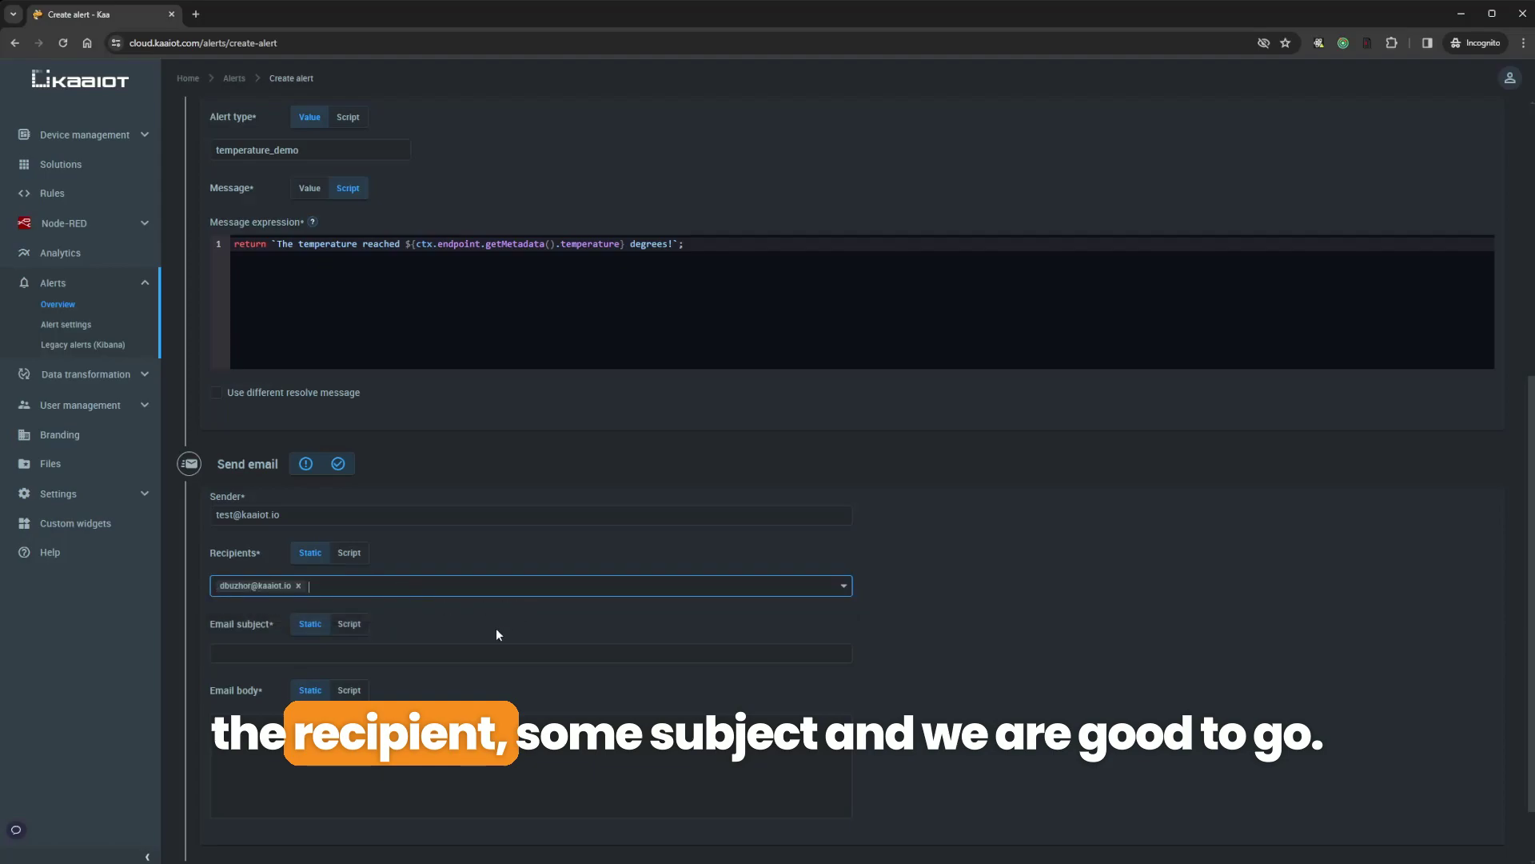
pyautogui.click(417, 649)
pyautogui.write('Temperature alert')
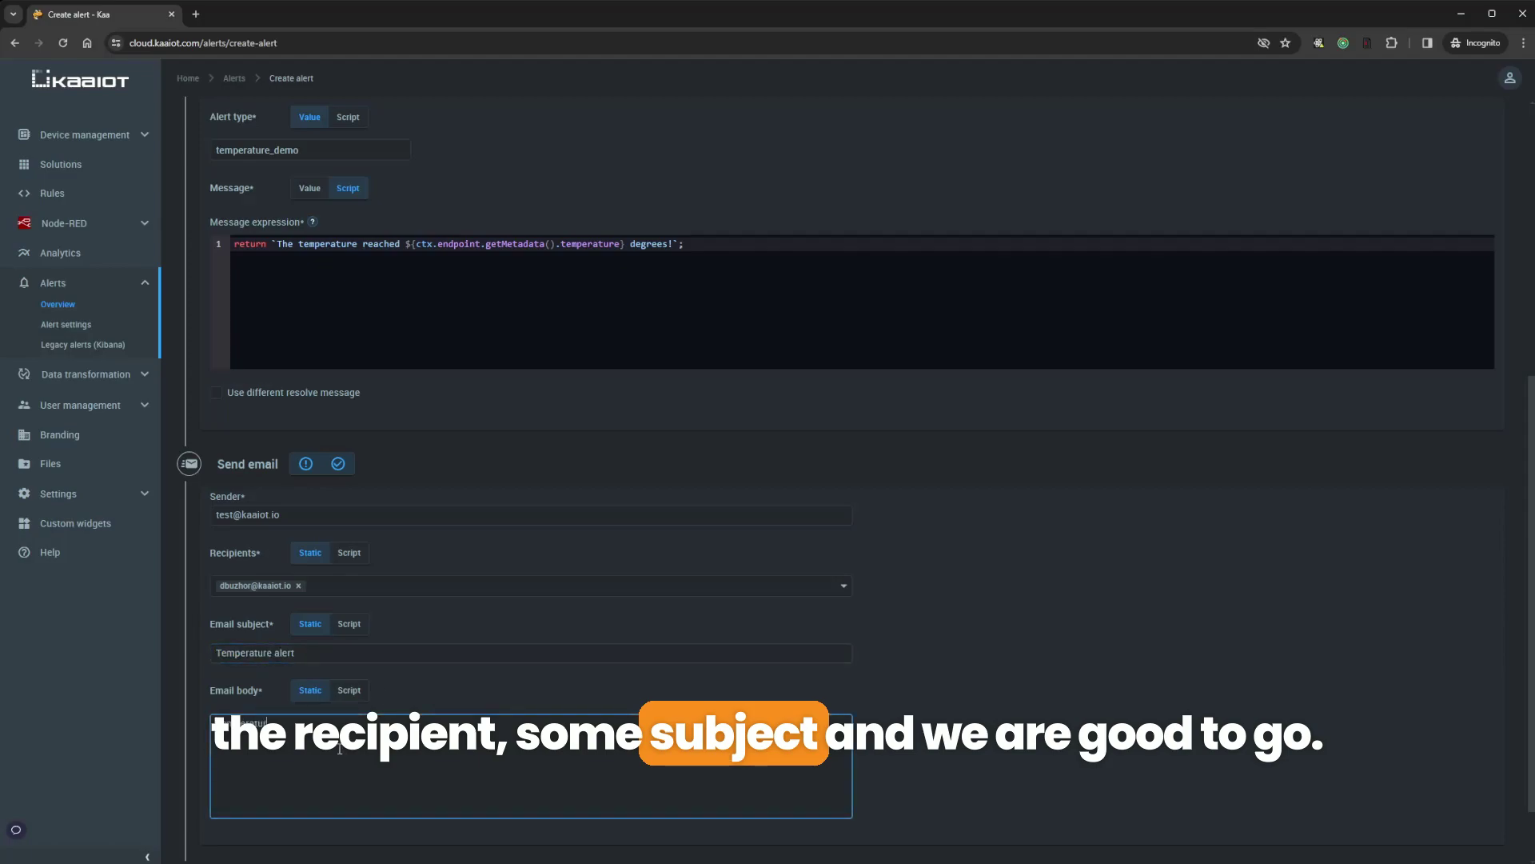
pyautogui.scroll(3, 643, 570)
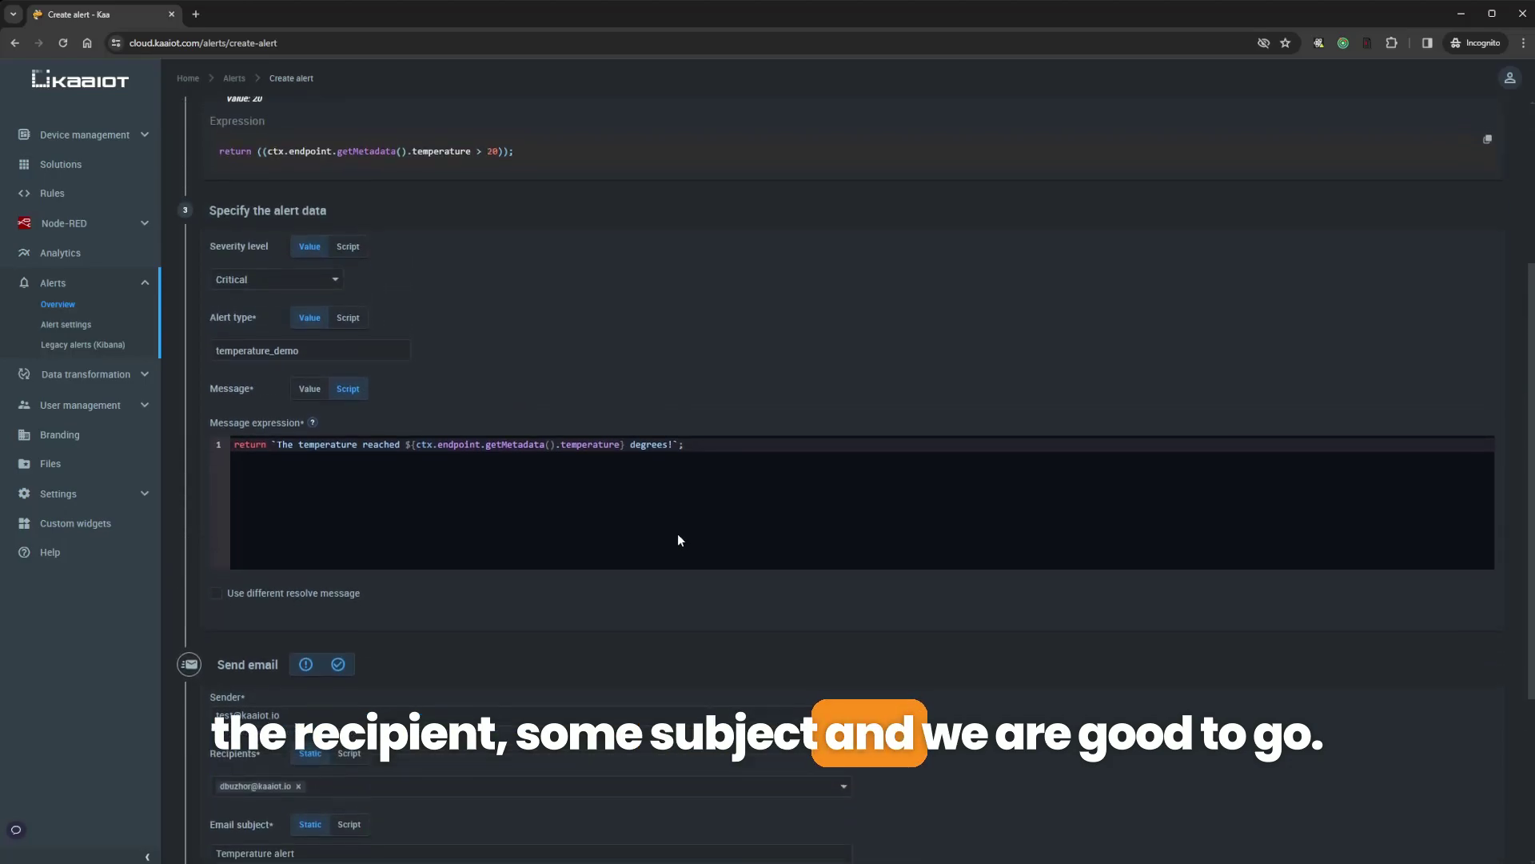
pyautogui.scroll(-3, 664, 560)
# Toggle 'Run when alert activated' off and back on so both activated and resolved stay enabled
pyautogui.scroll(6, 975, 584)
pyautogui.scroll(-4, 933, 583)
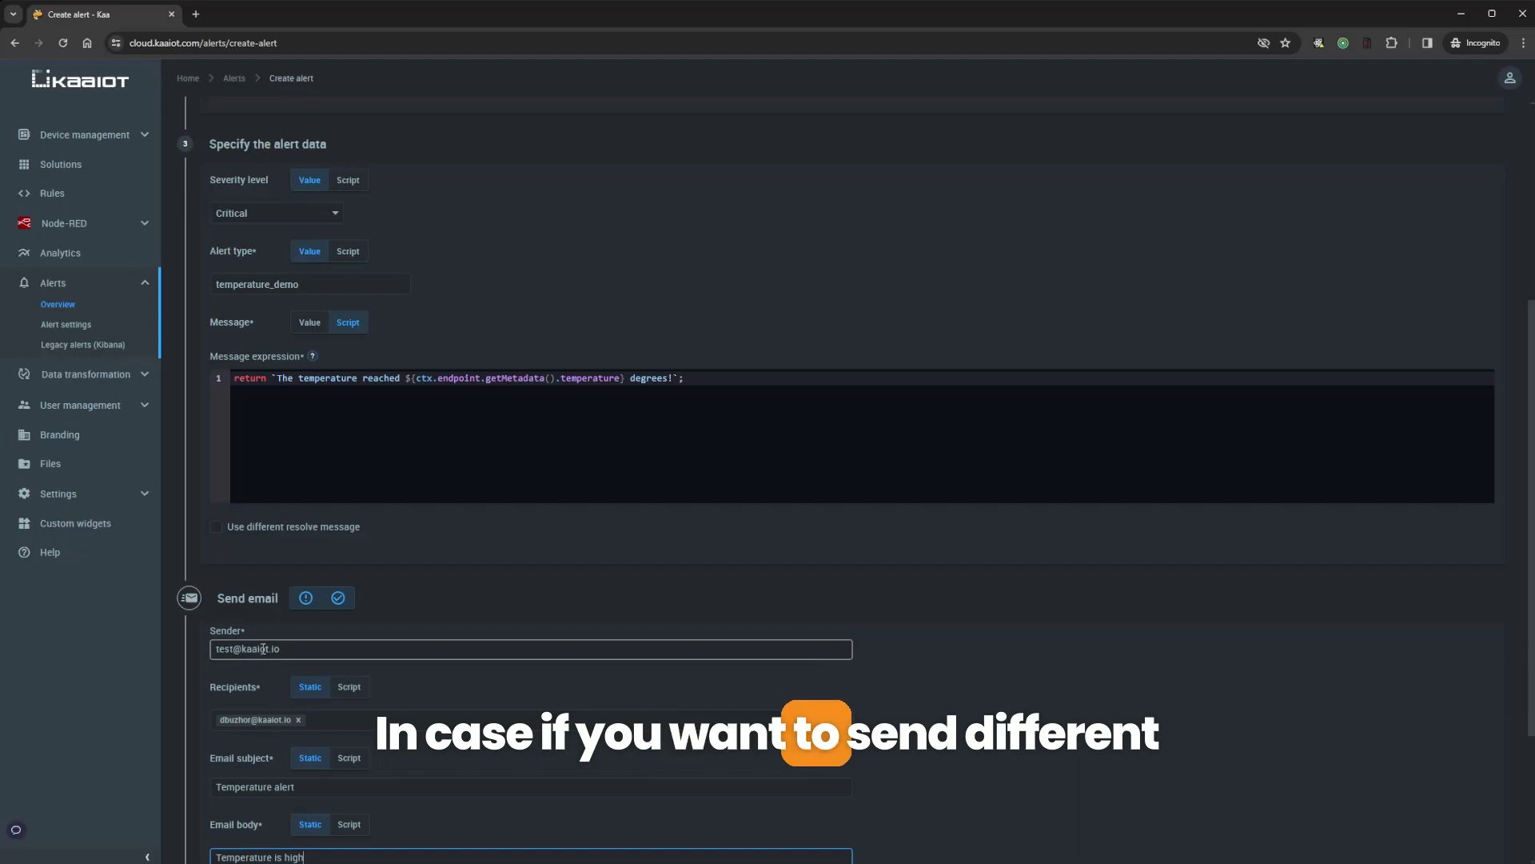
pyautogui.scroll(-3, 451, 693)
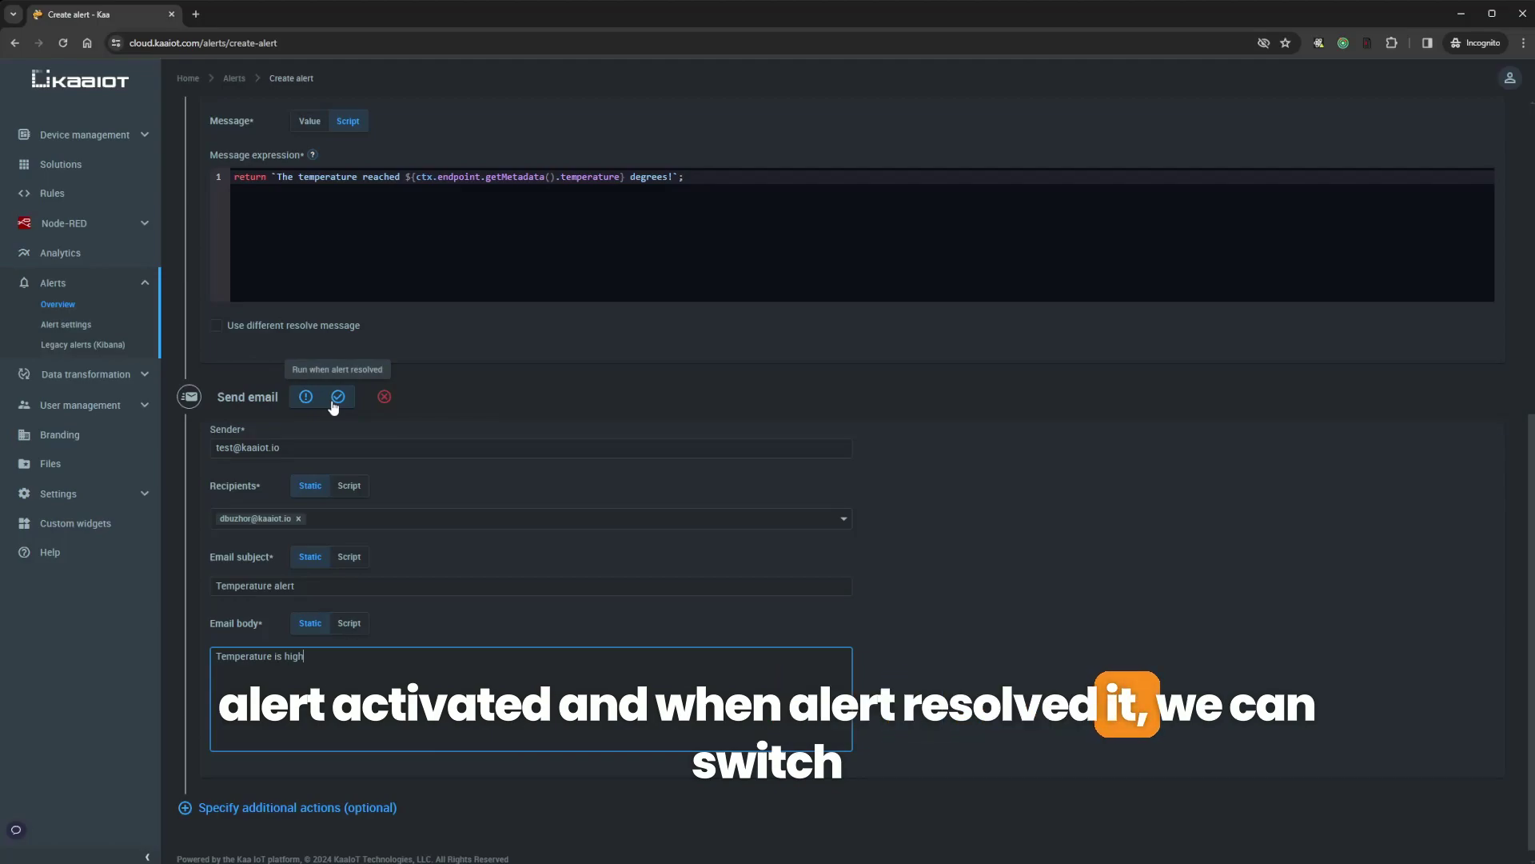
pyautogui.click(306, 403)
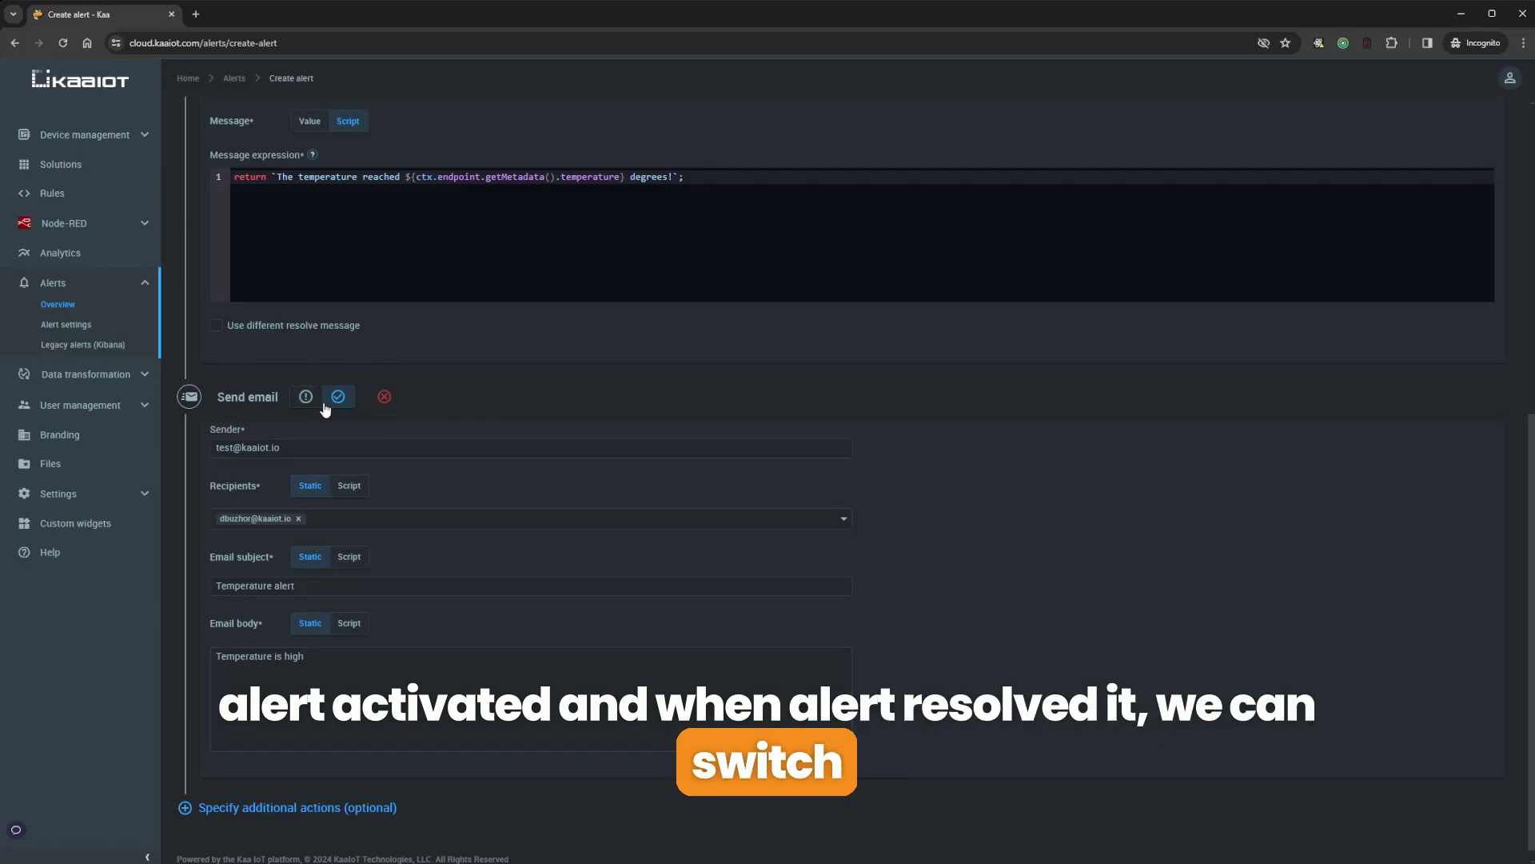
pyautogui.click(306, 406)
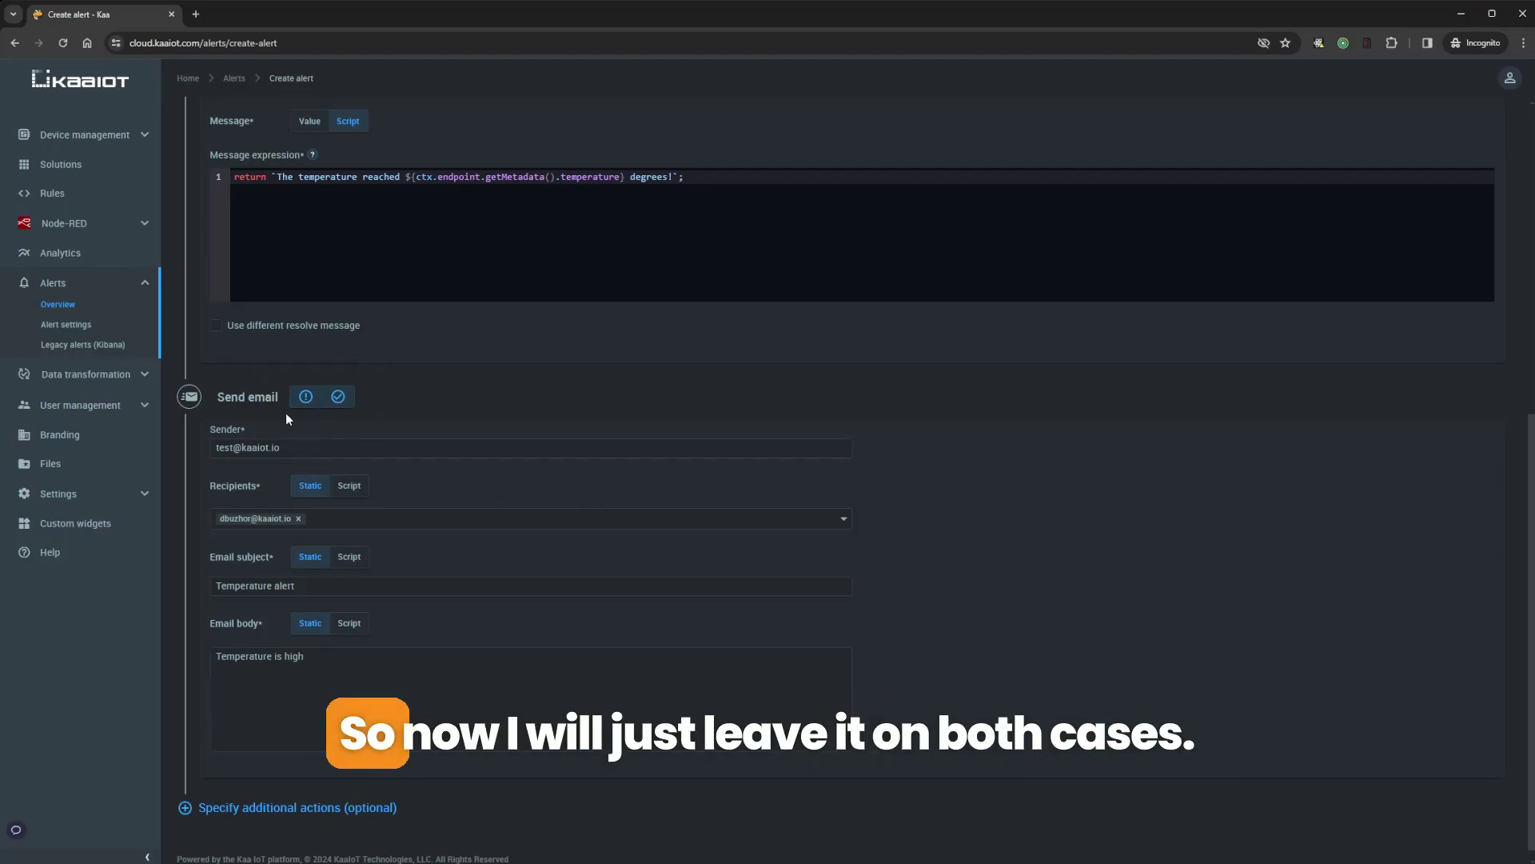
# Create the temperature-alert from the top of the form
pyautogui.scroll(2, 296, 435)
pyautogui.scroll(-1, 305, 492)
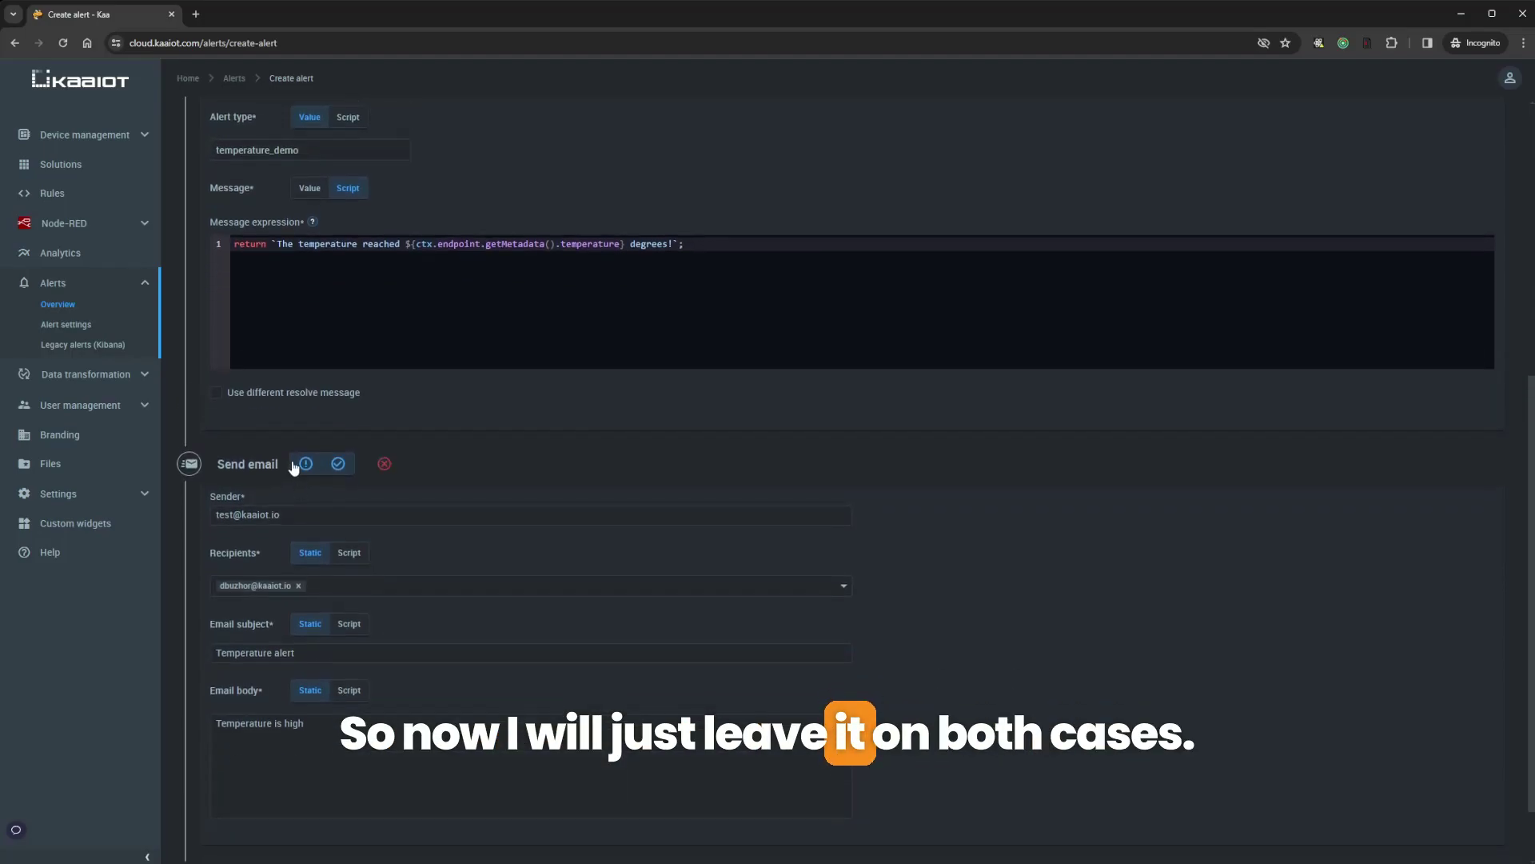
pyautogui.scroll(7, 1025, 555)
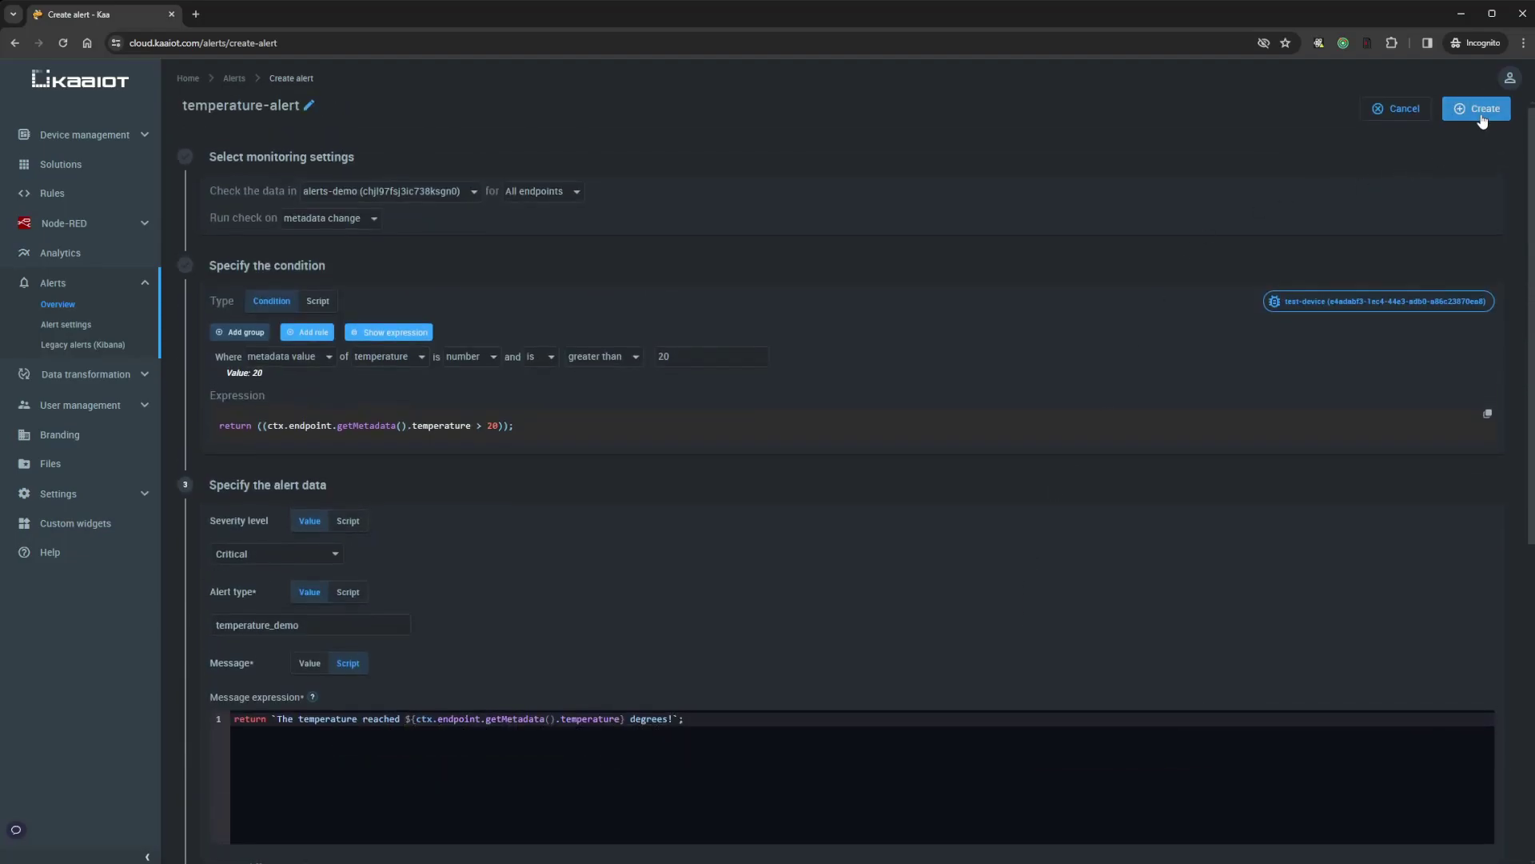
pyautogui.click(1480, 117)
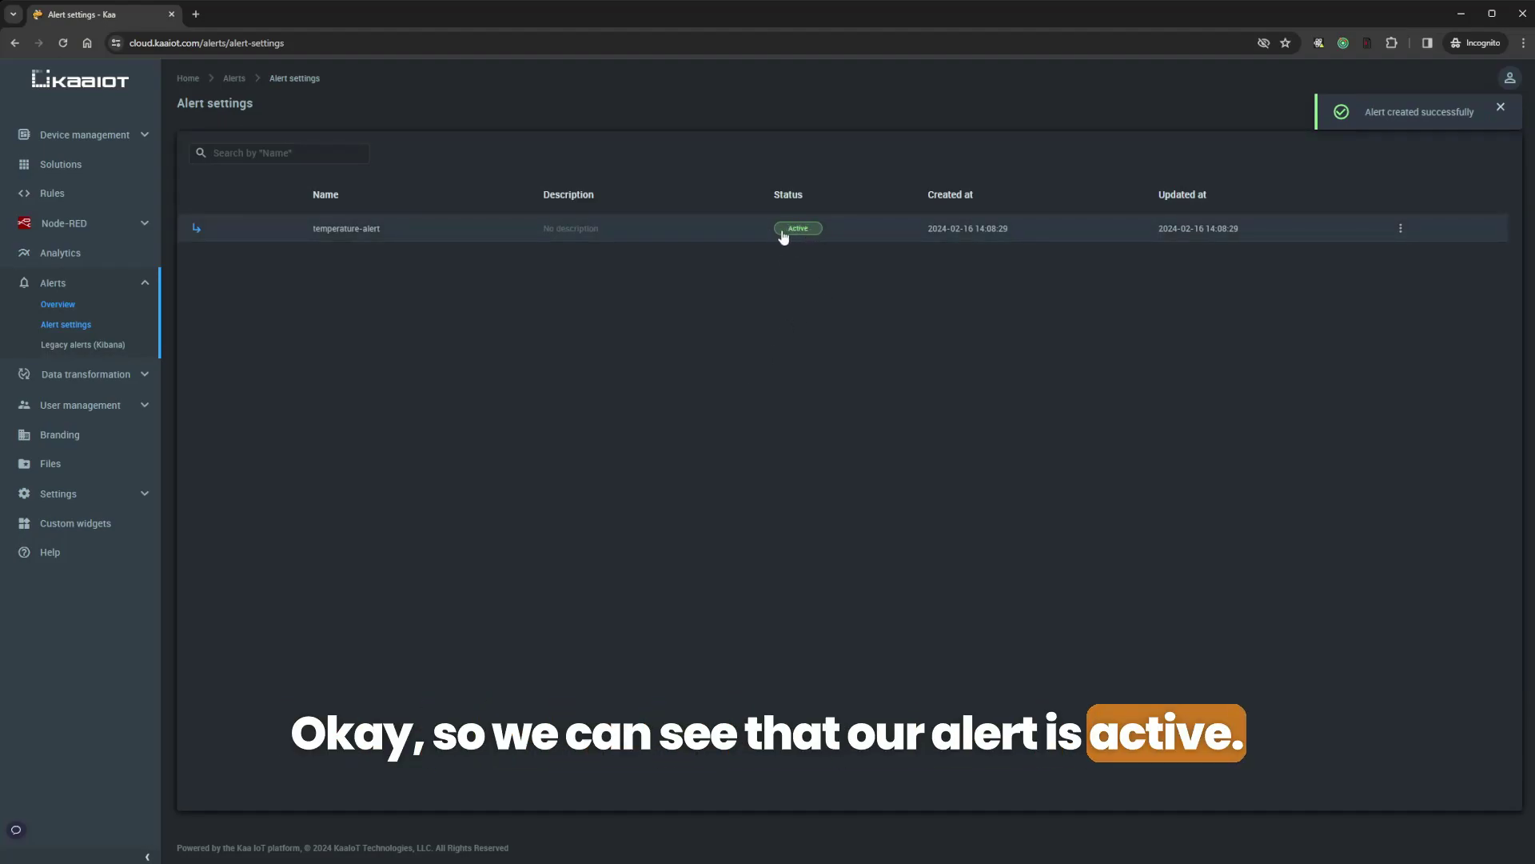
# Open Alerts > Overview to list the five earlier alerts
pyautogui.click(56, 304)
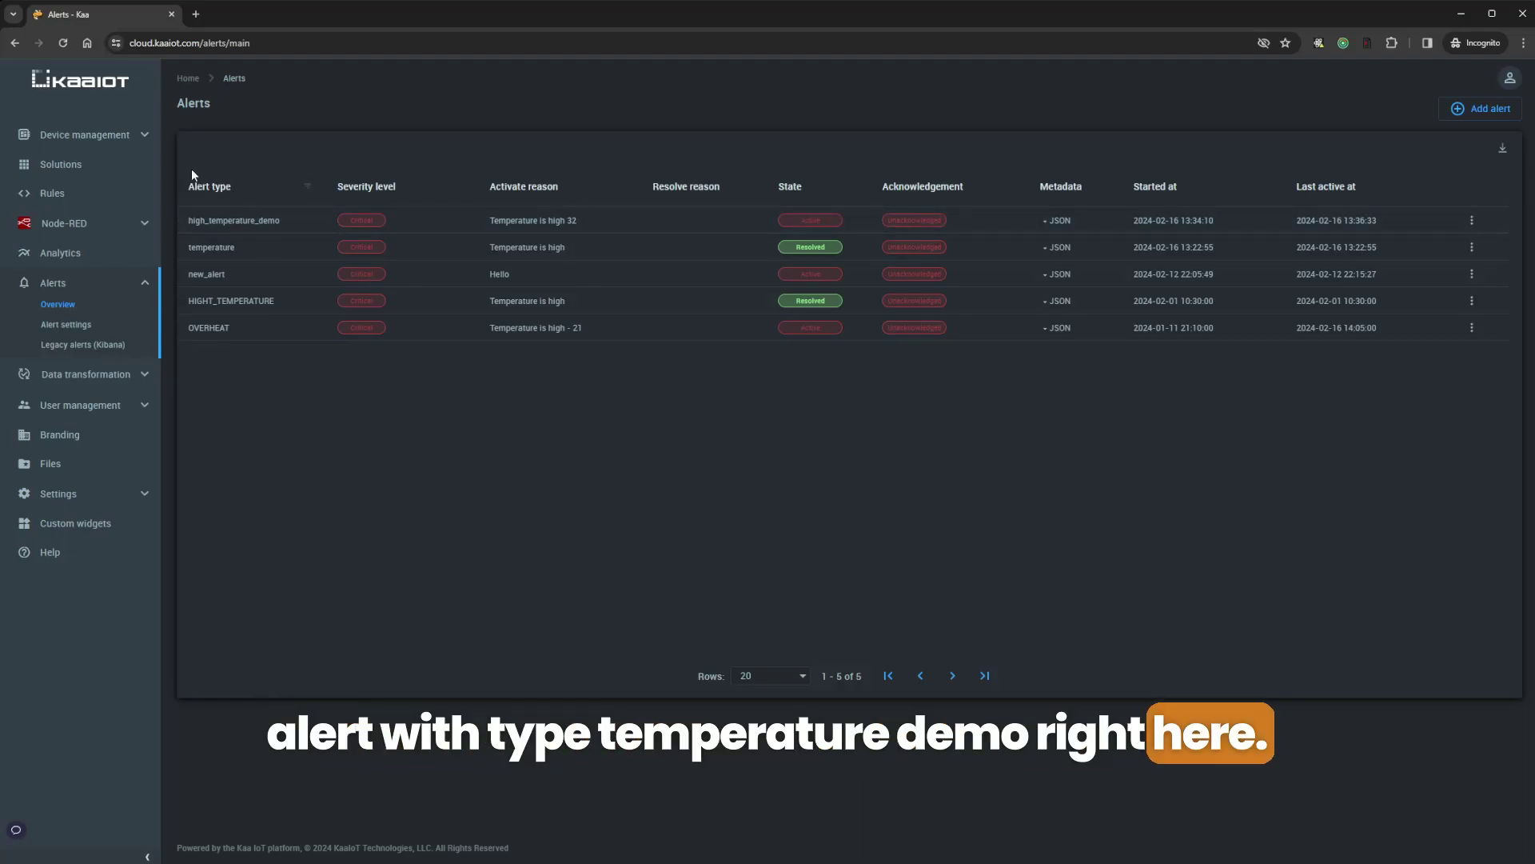
# In a new tab, open test-device's data publishing over HTTP and enter the device token
pyautogui.click(146, 136)
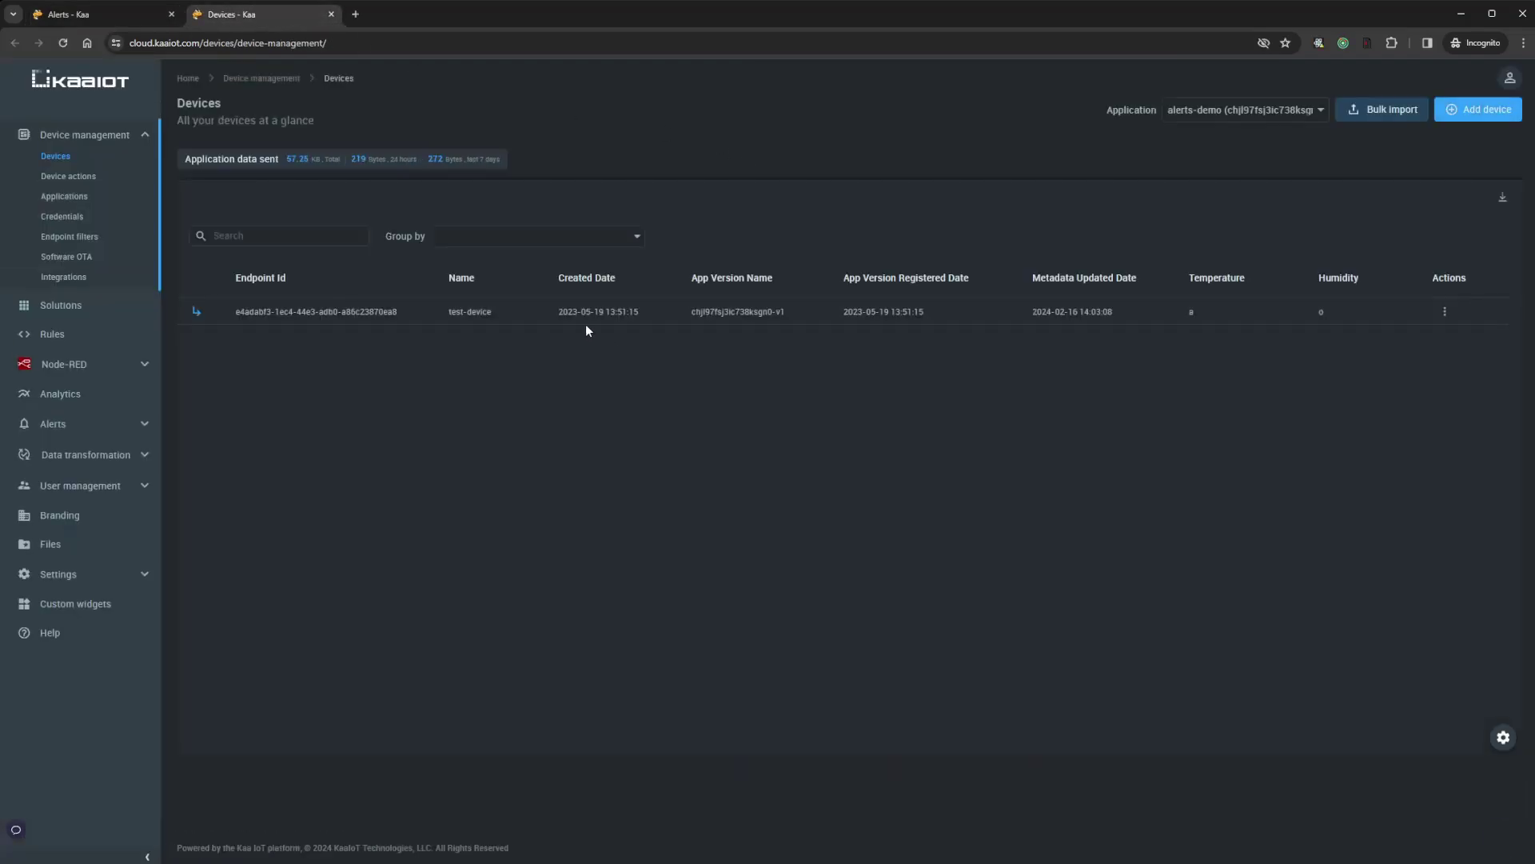
pyautogui.click(580, 320)
pyautogui.click(662, 165)
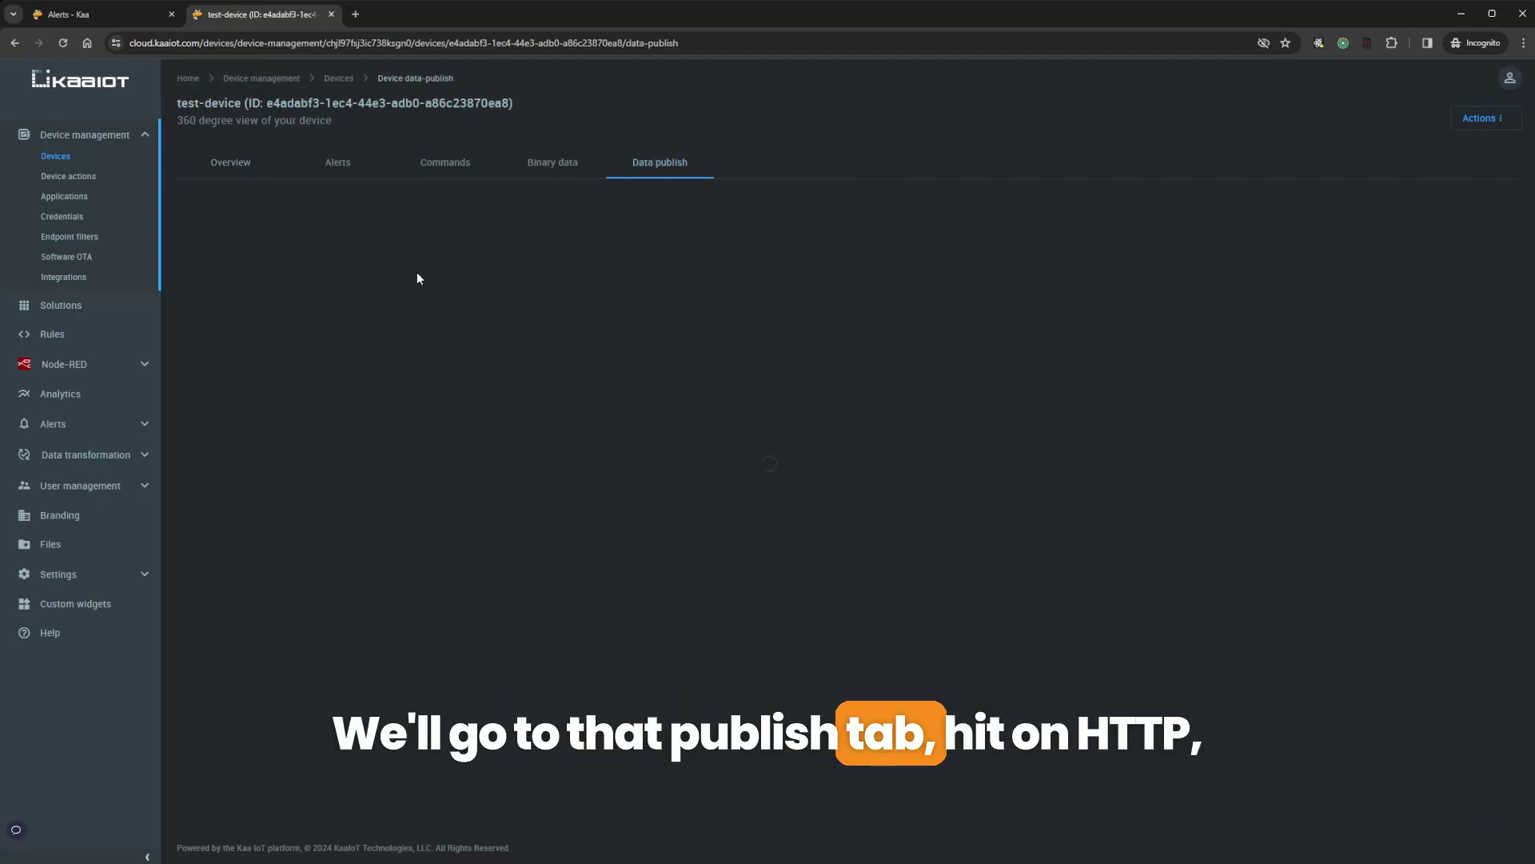
pyautogui.click(241, 201)
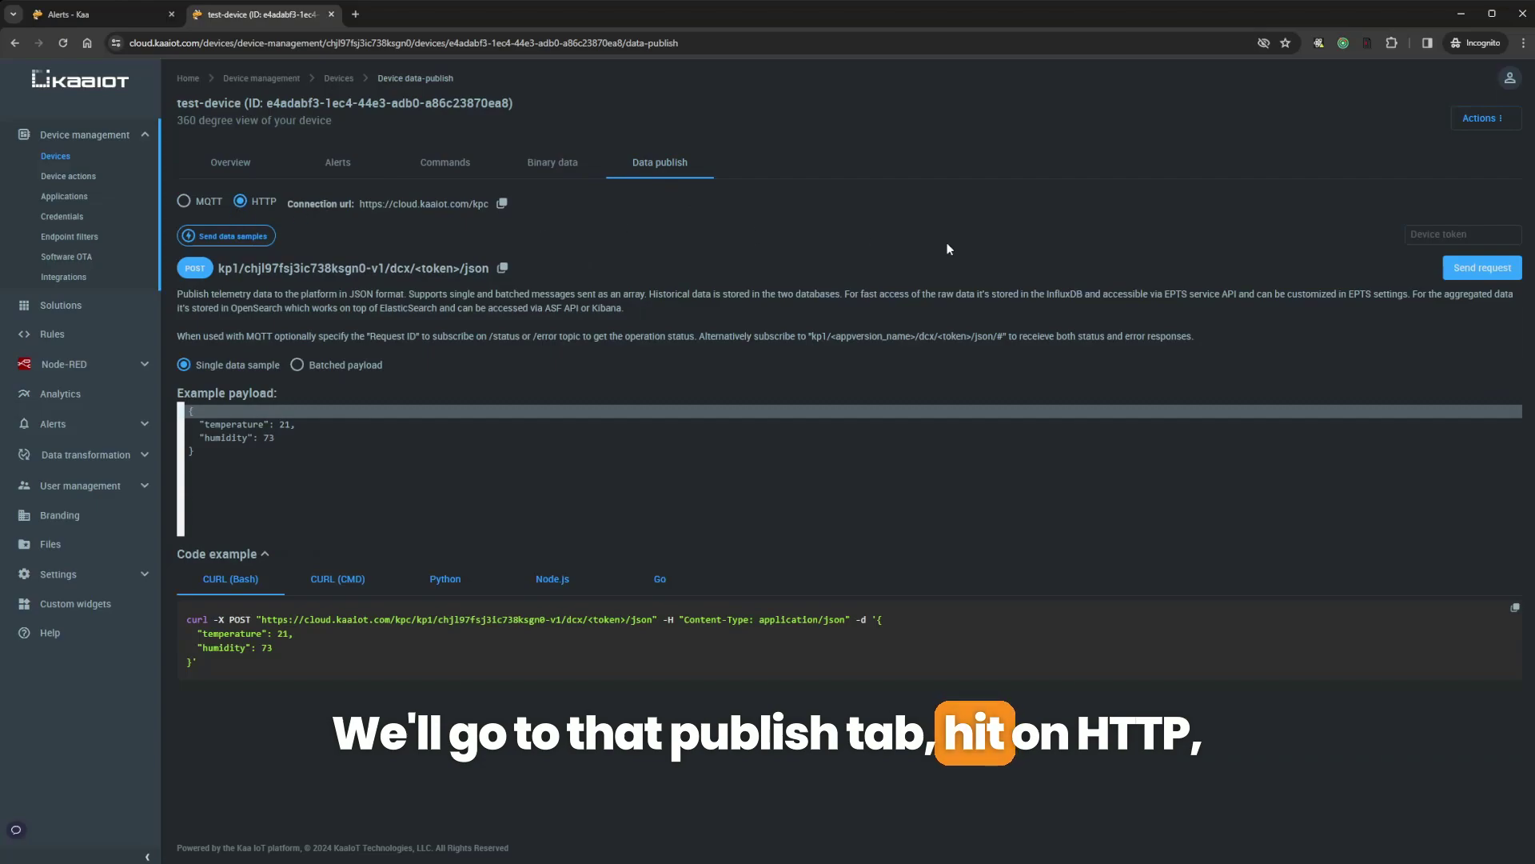
pyautogui.click(1445, 237)
pyautogui.write('test-device')
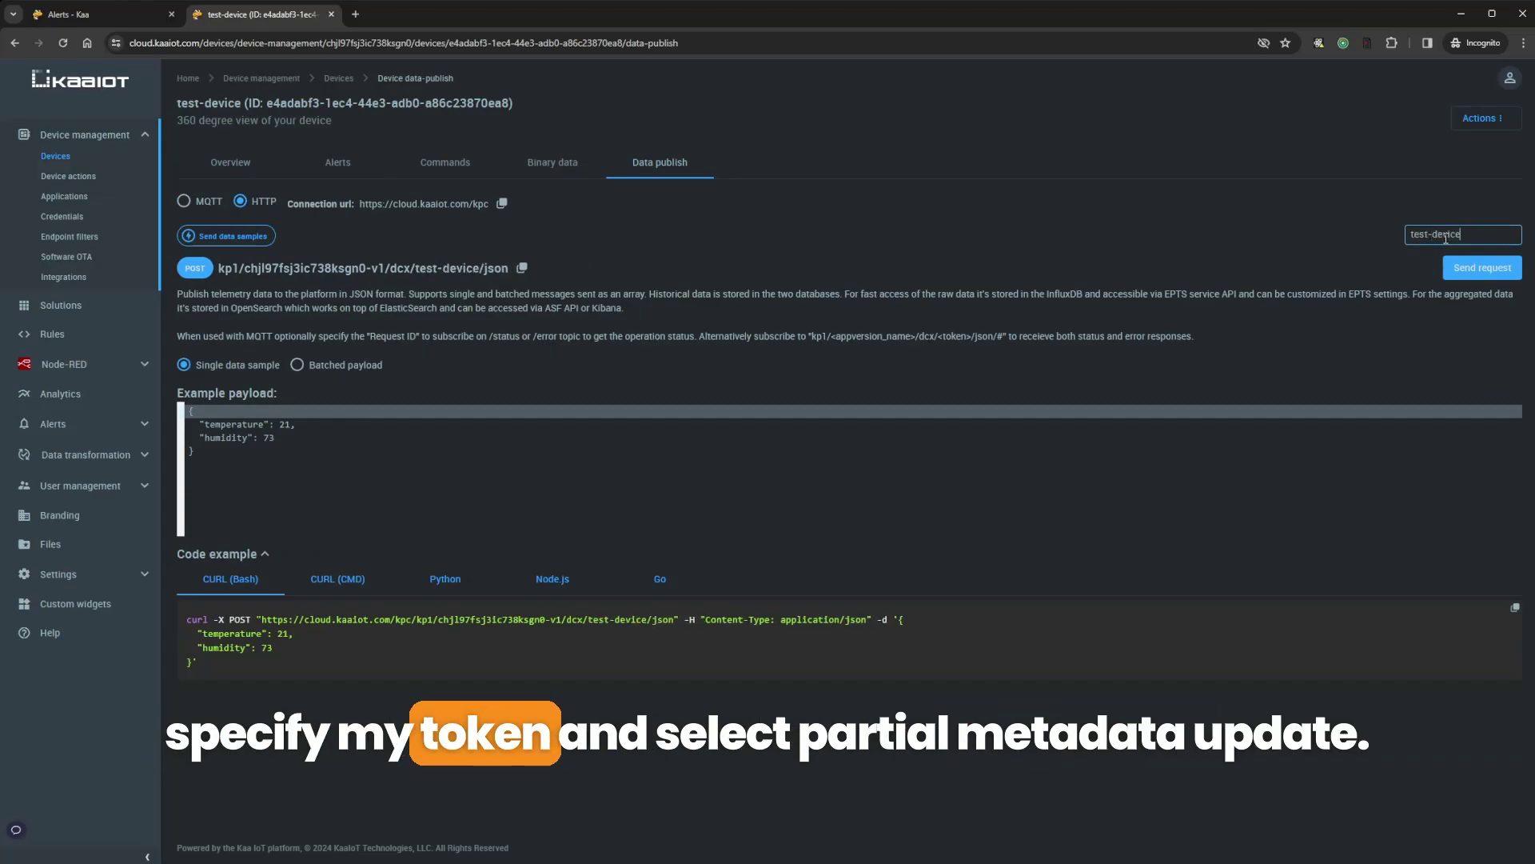
# Send a partial metadata update with payload "temperature": 30
pyautogui.click(241, 238)
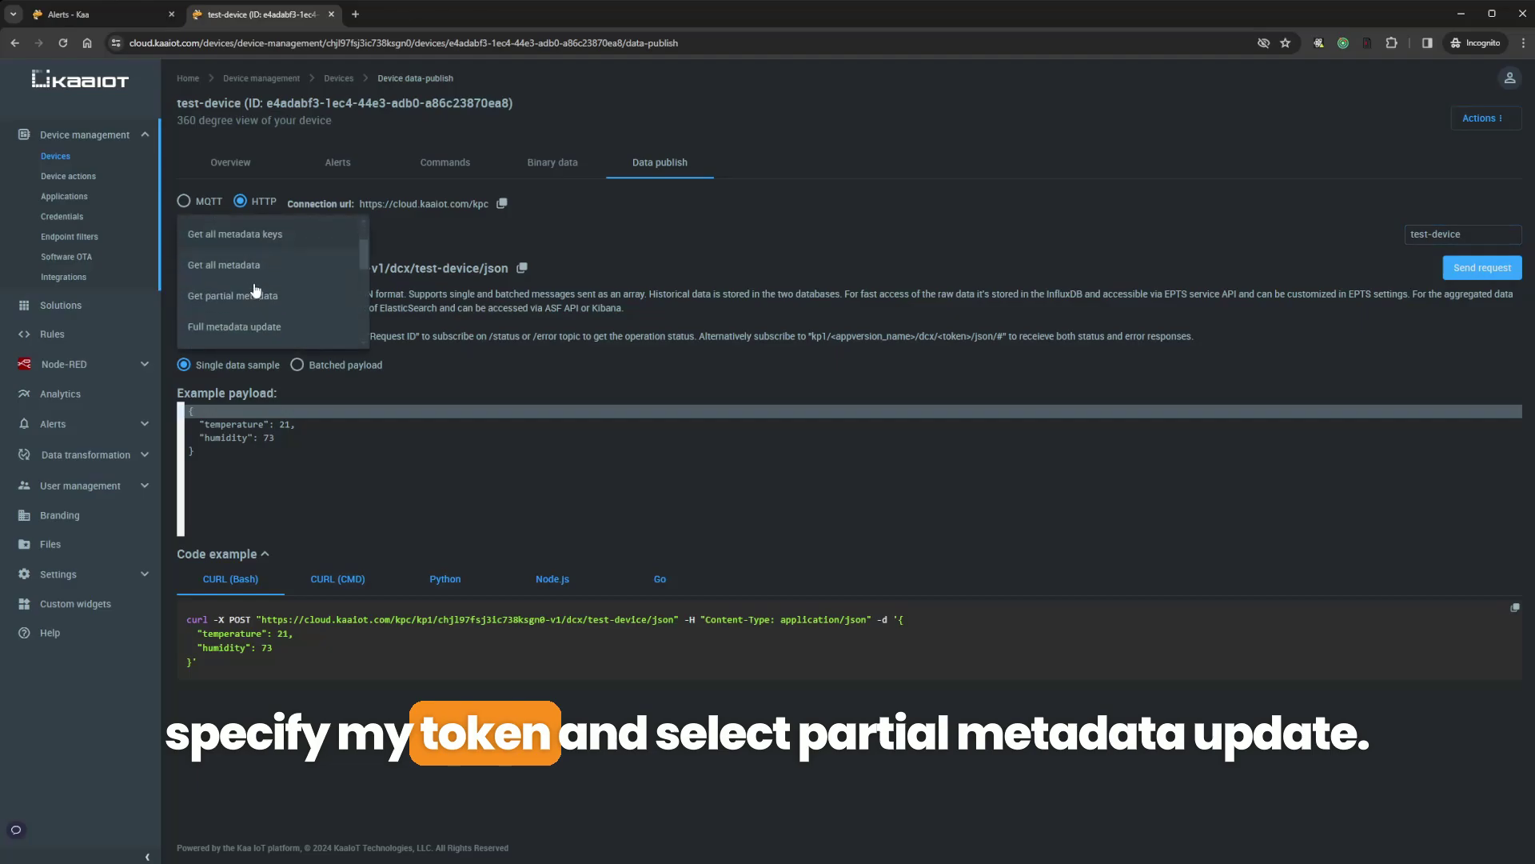
pyautogui.click(253, 288)
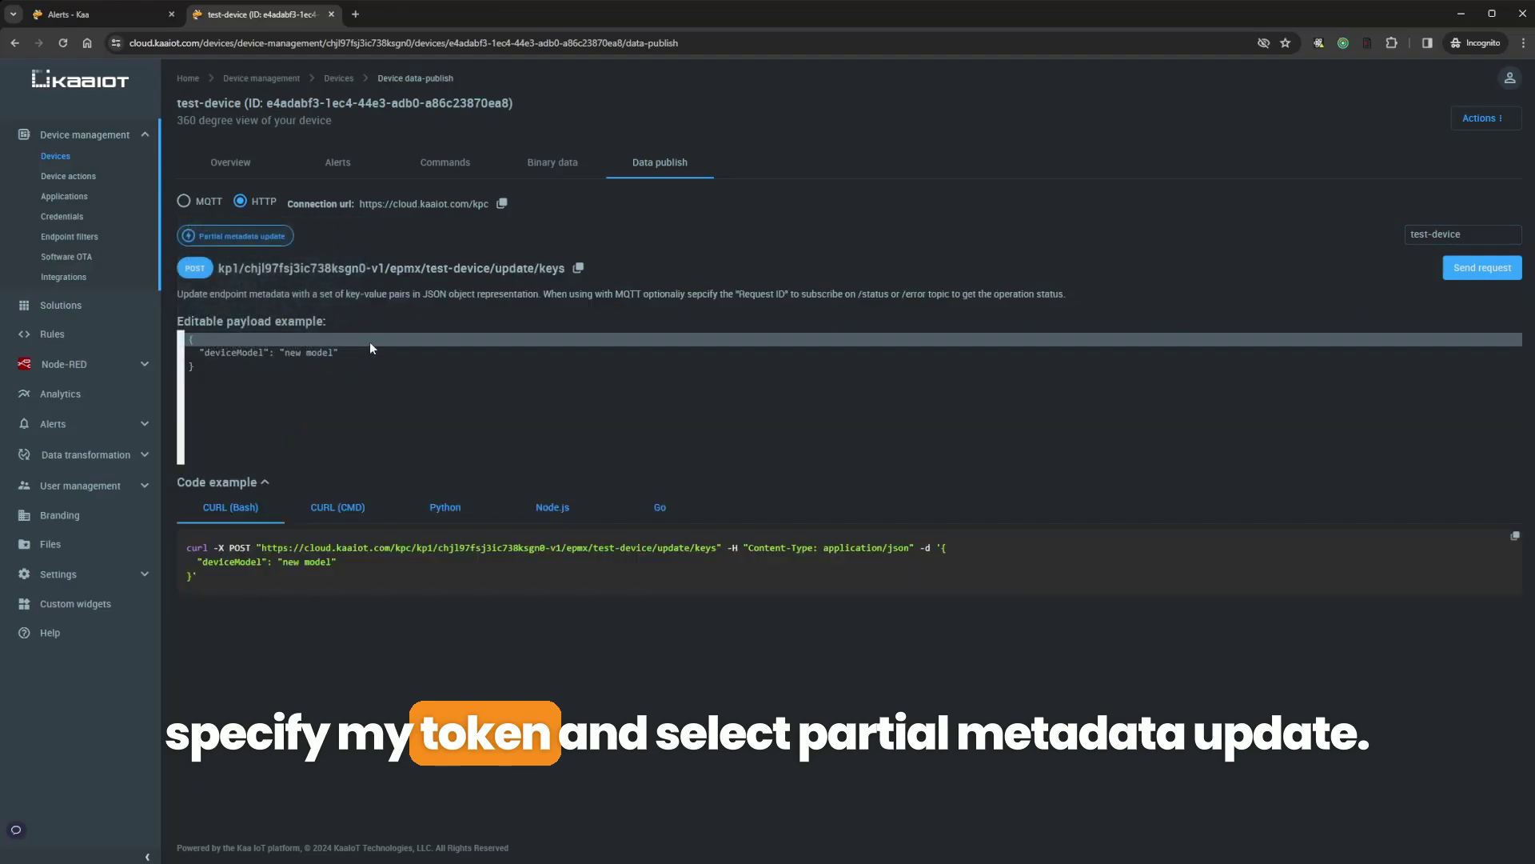
pyautogui.doubleClick(242, 356)
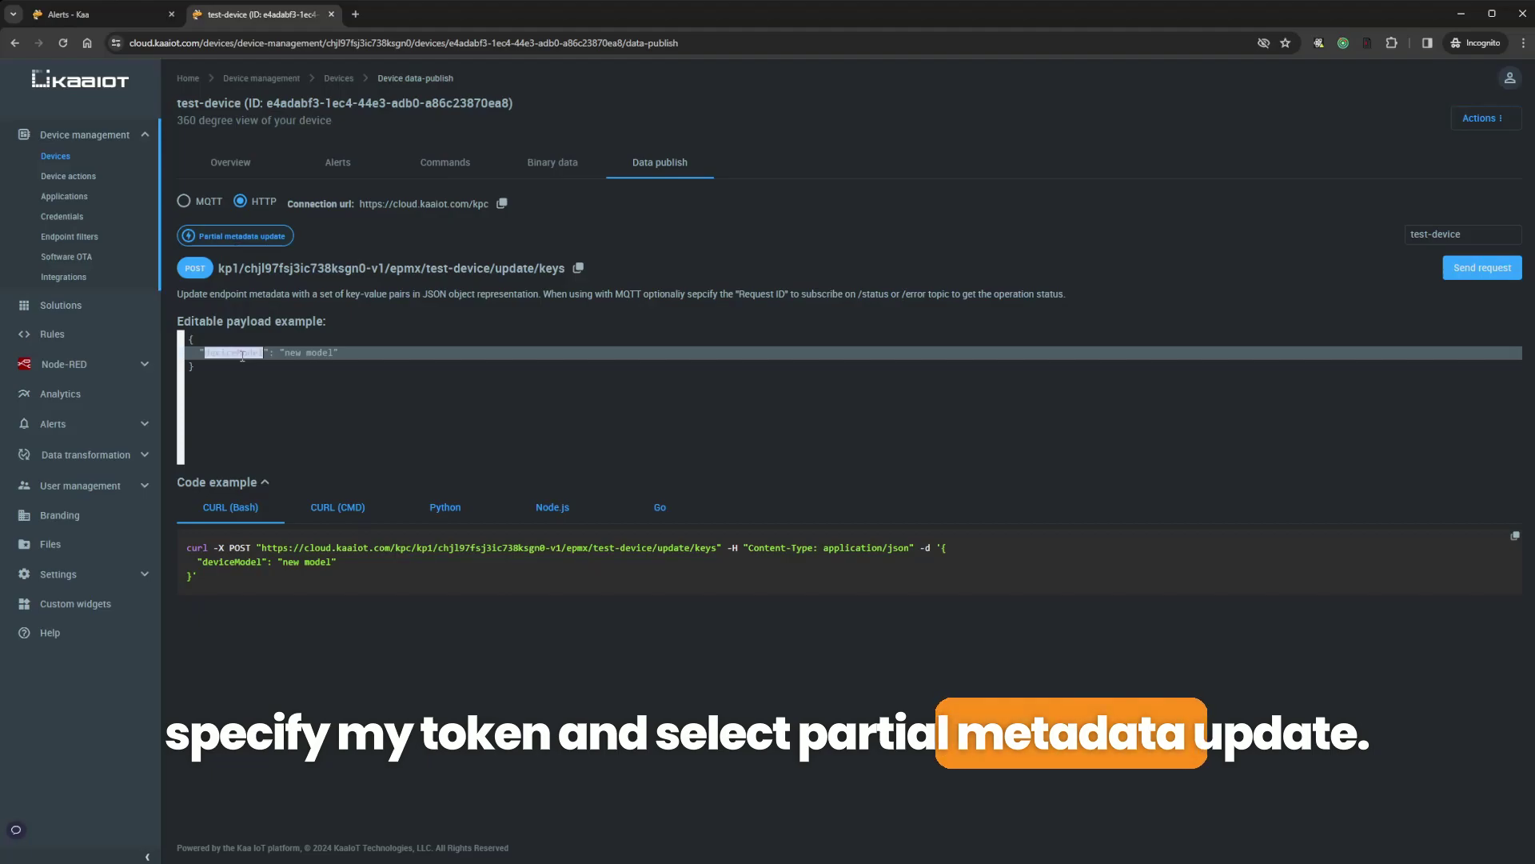
pyautogui.write('temperature')
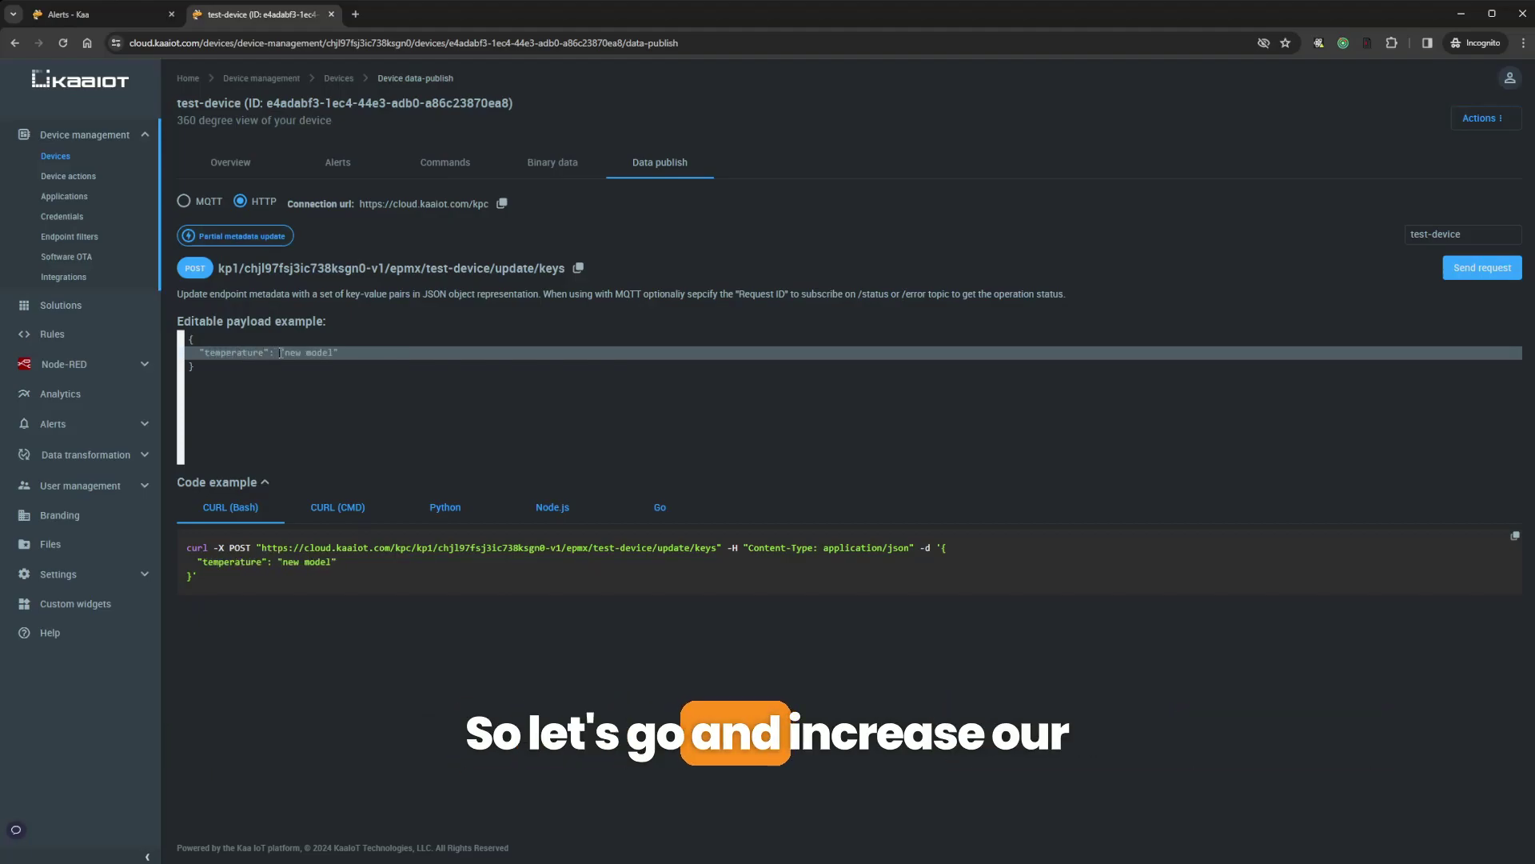
pyautogui.moveTo(280, 353); pyautogui.dragTo(362, 353)
pyautogui.write('30')
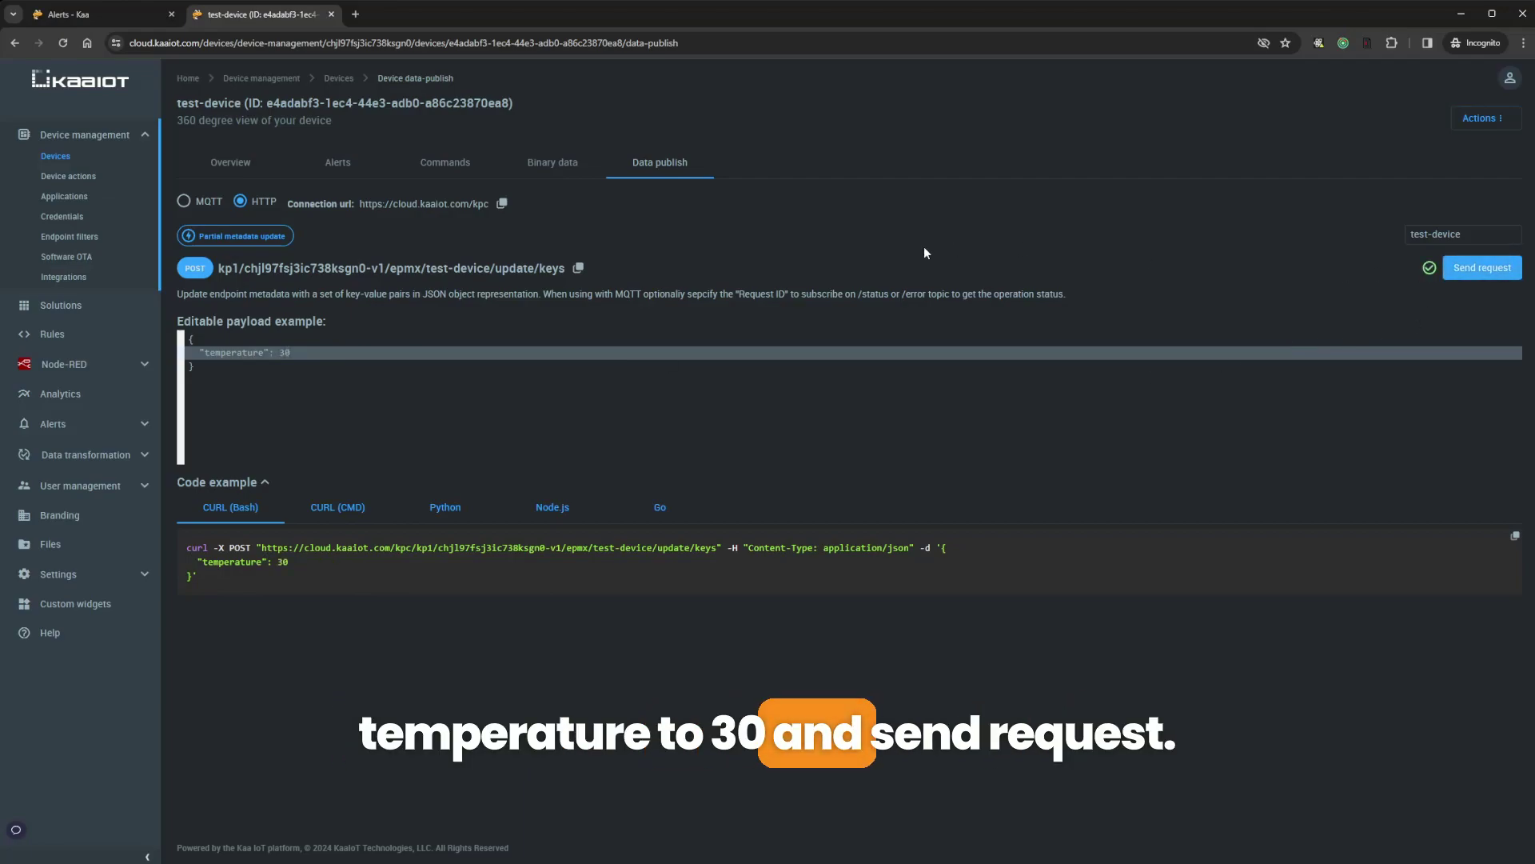
pyautogui.click(133, 18)
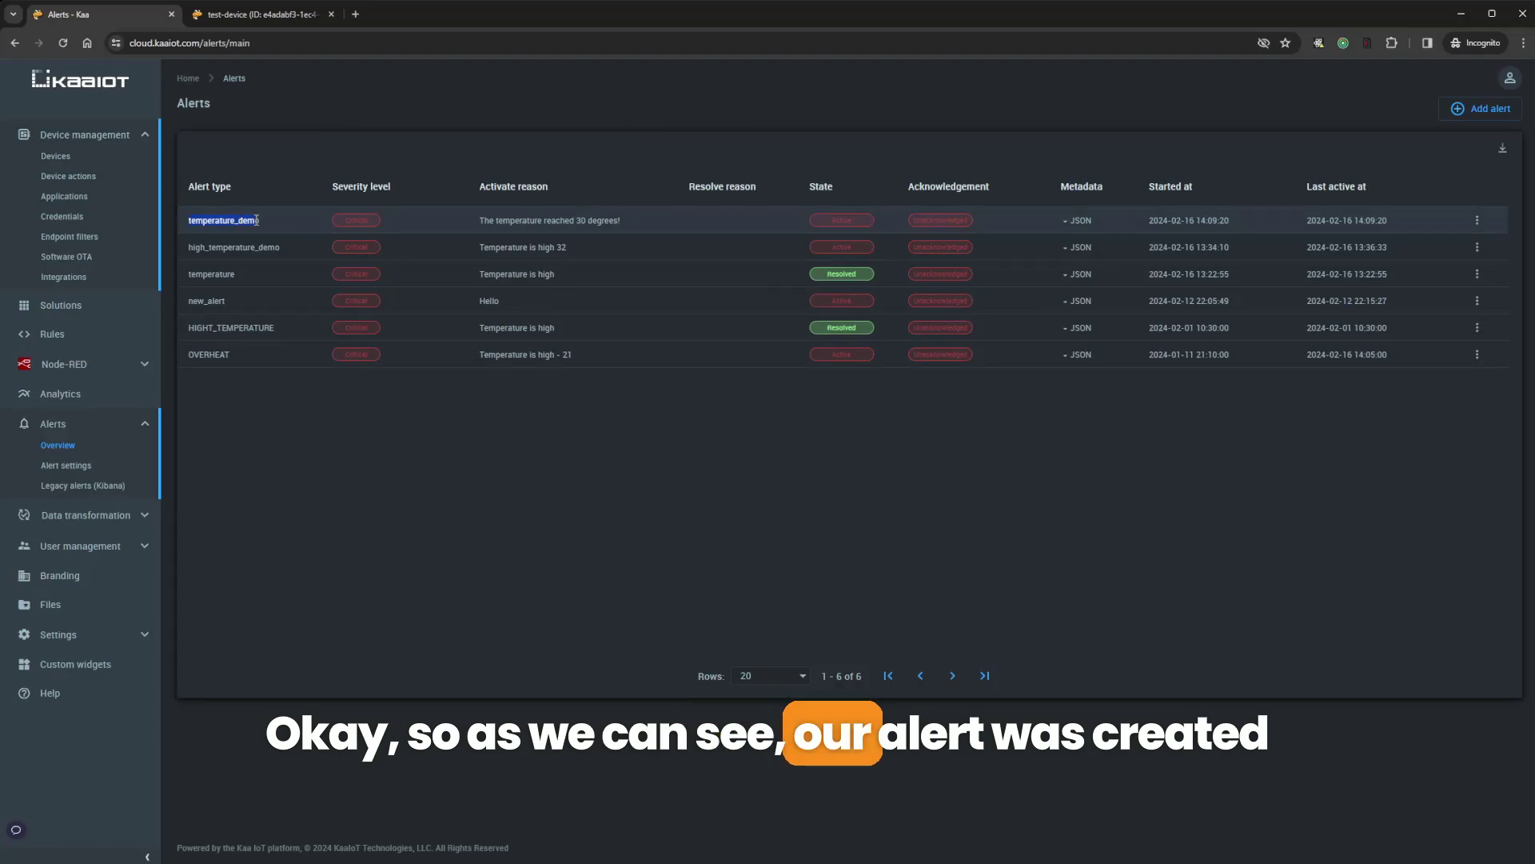
pyautogui.click(560, 228)
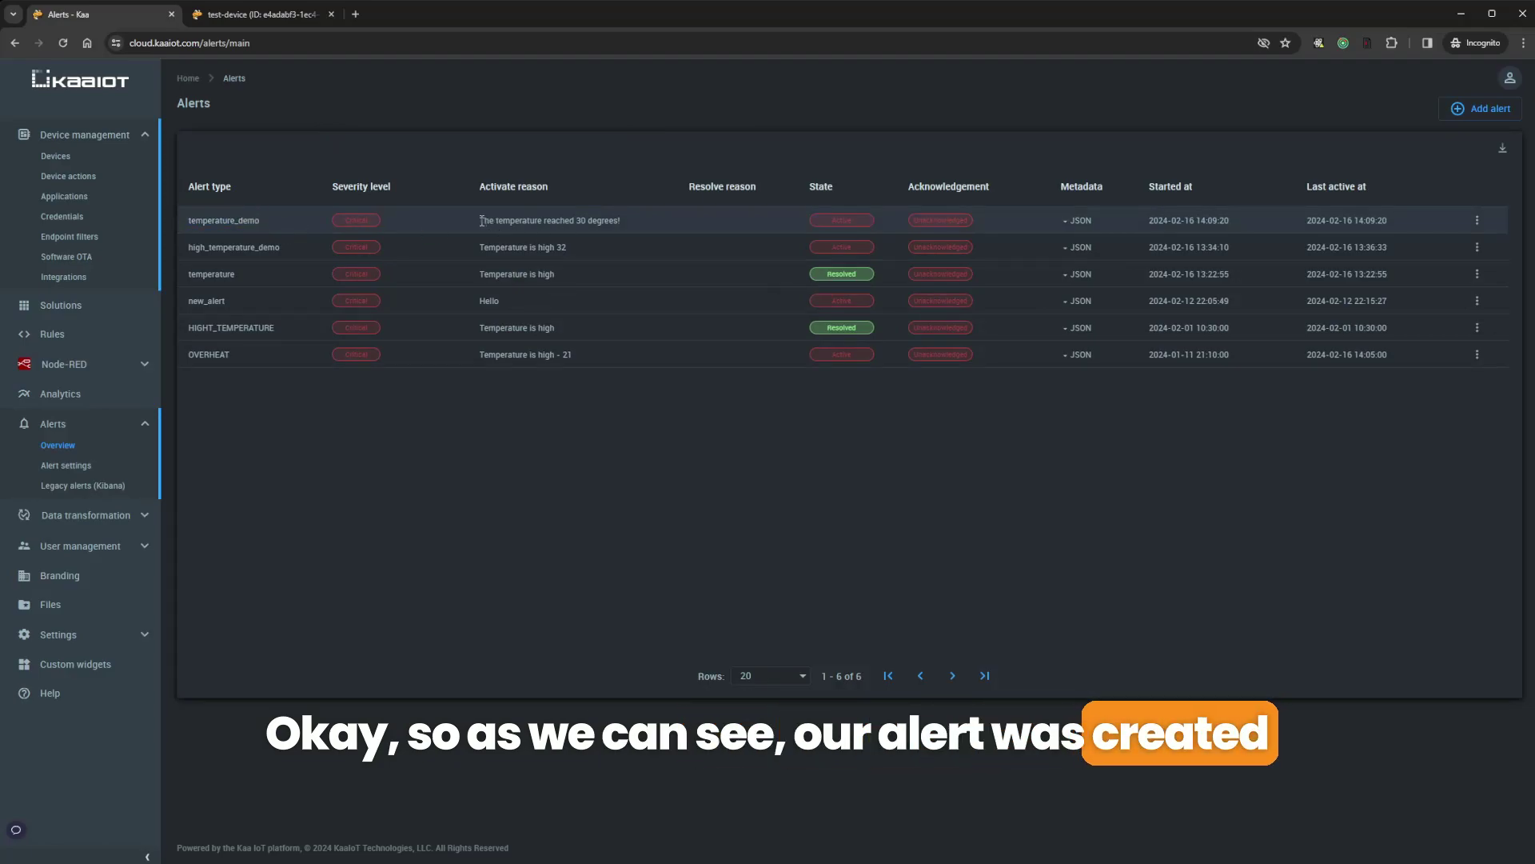
pyautogui.moveTo(482, 221); pyautogui.dragTo(623, 220)
pyautogui.click(556, 221)
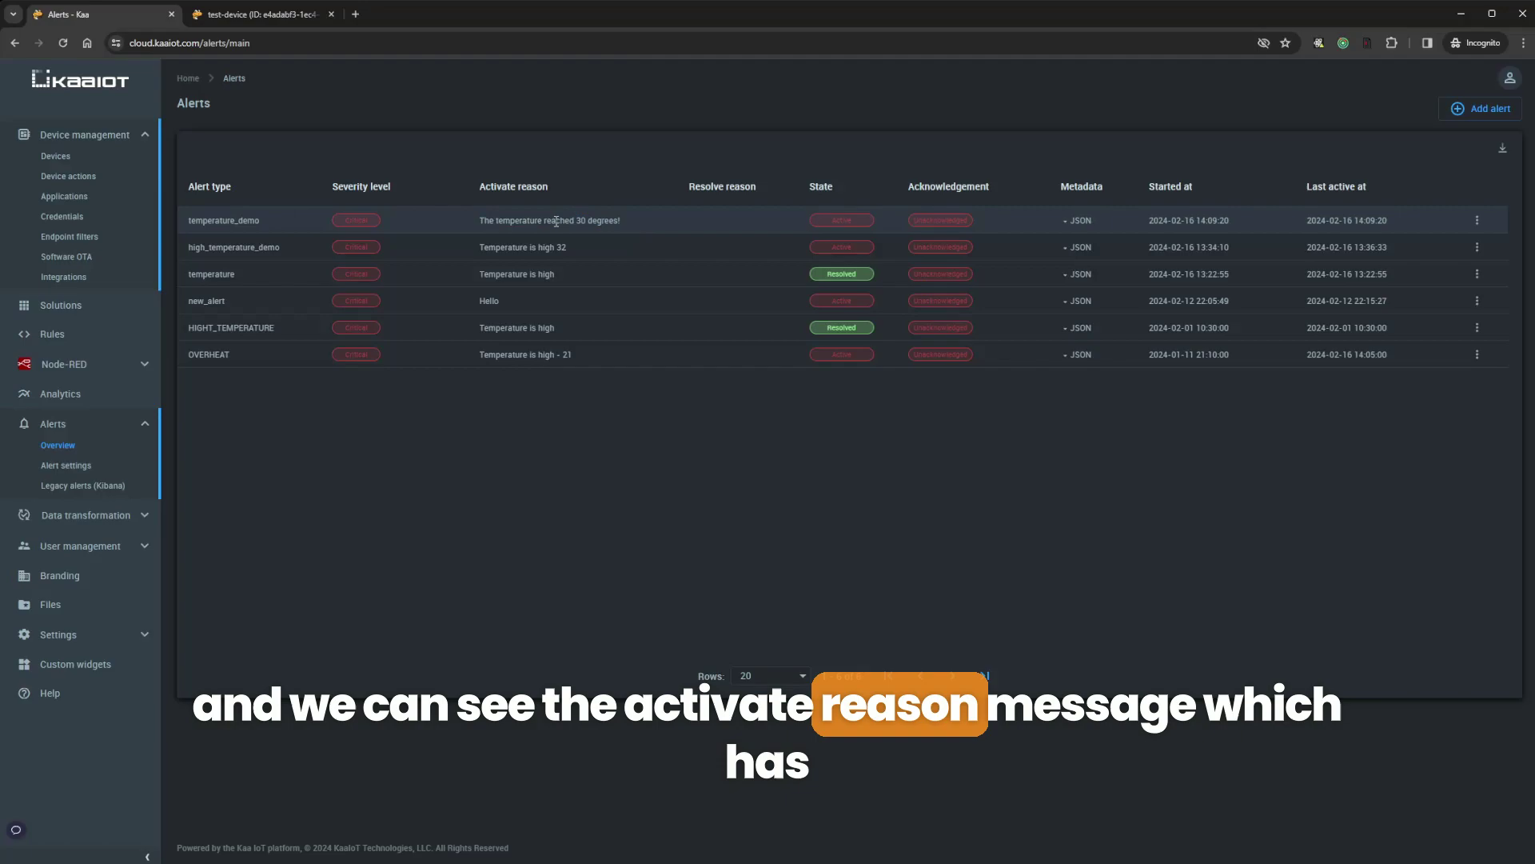
pyautogui.moveTo(527, 223); pyautogui.dragTo(635, 225)
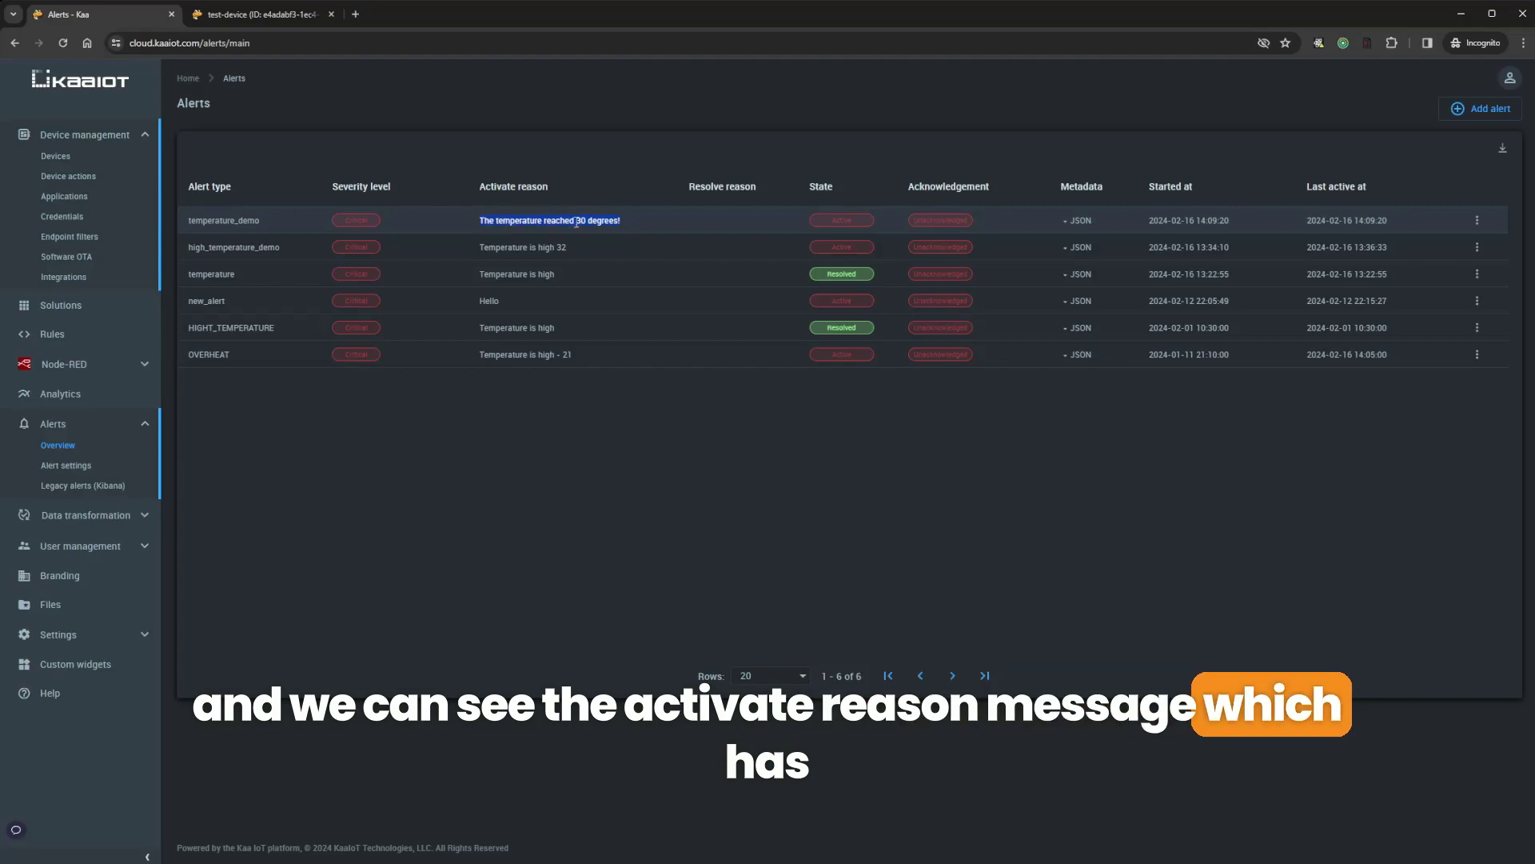
pyautogui.moveTo(576, 222); pyautogui.dragTo(589, 222)
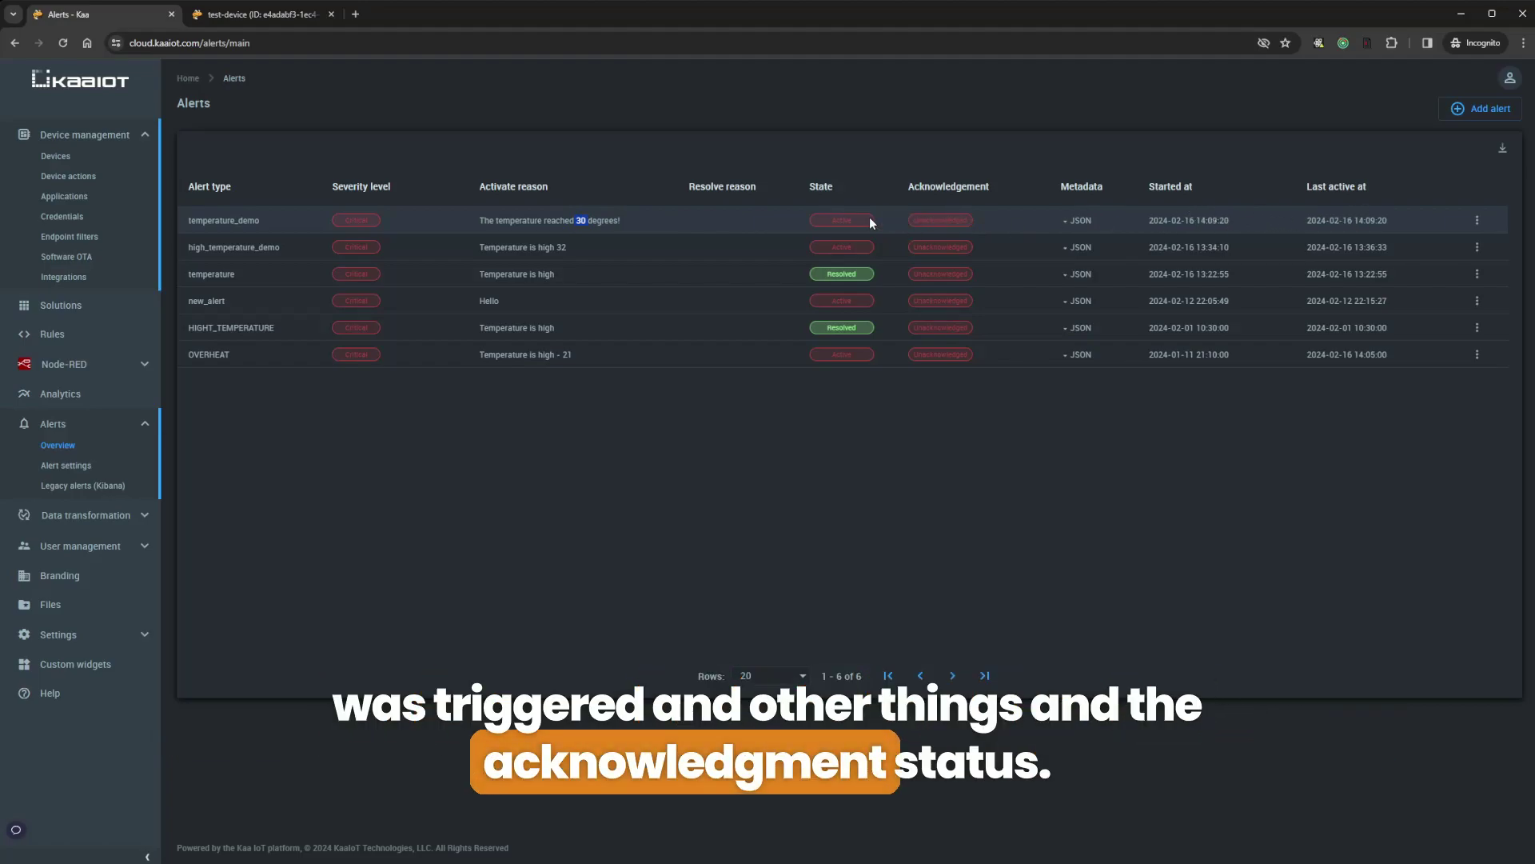
# Send temperature 19 for test-device and check the temperature_demo alert shows Resolved
pyautogui.click(236, 16)
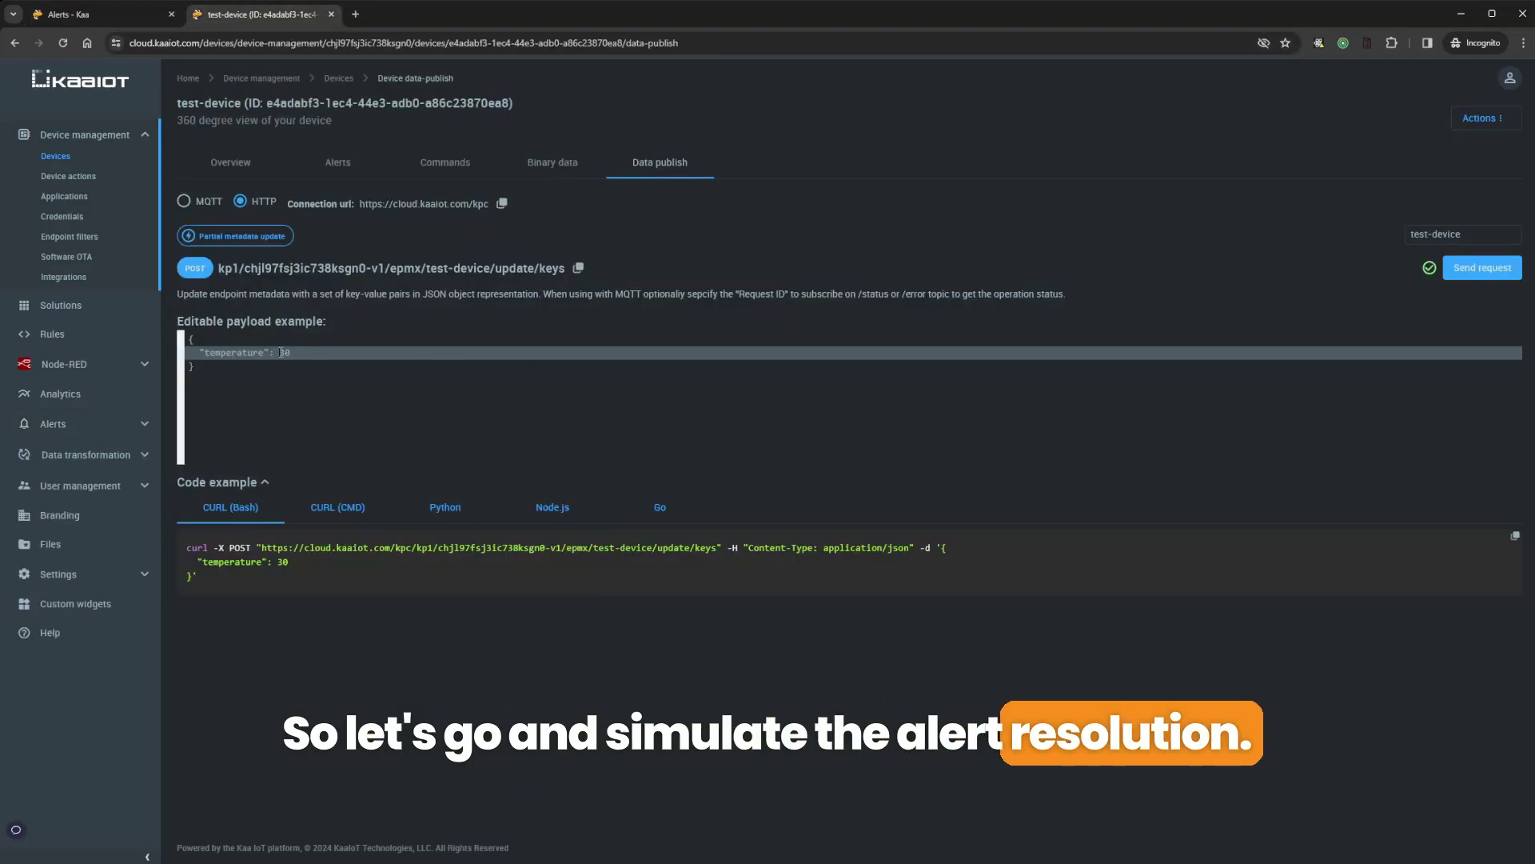
pyautogui.moveTo(280, 353); pyautogui.dragTo(285, 353)
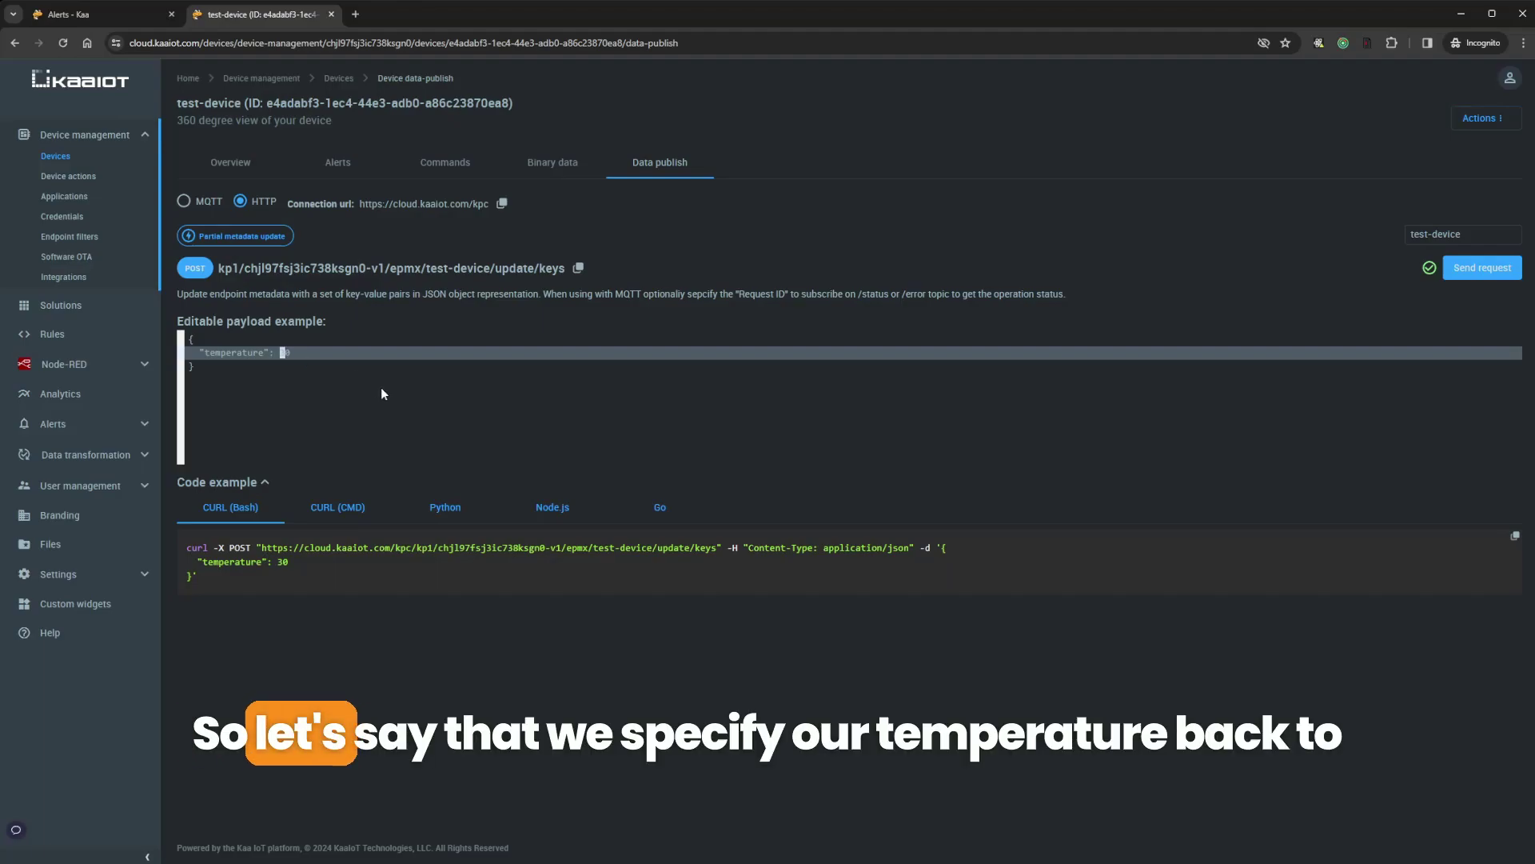
pyautogui.press('BackSpace')
pyautogui.write('19')
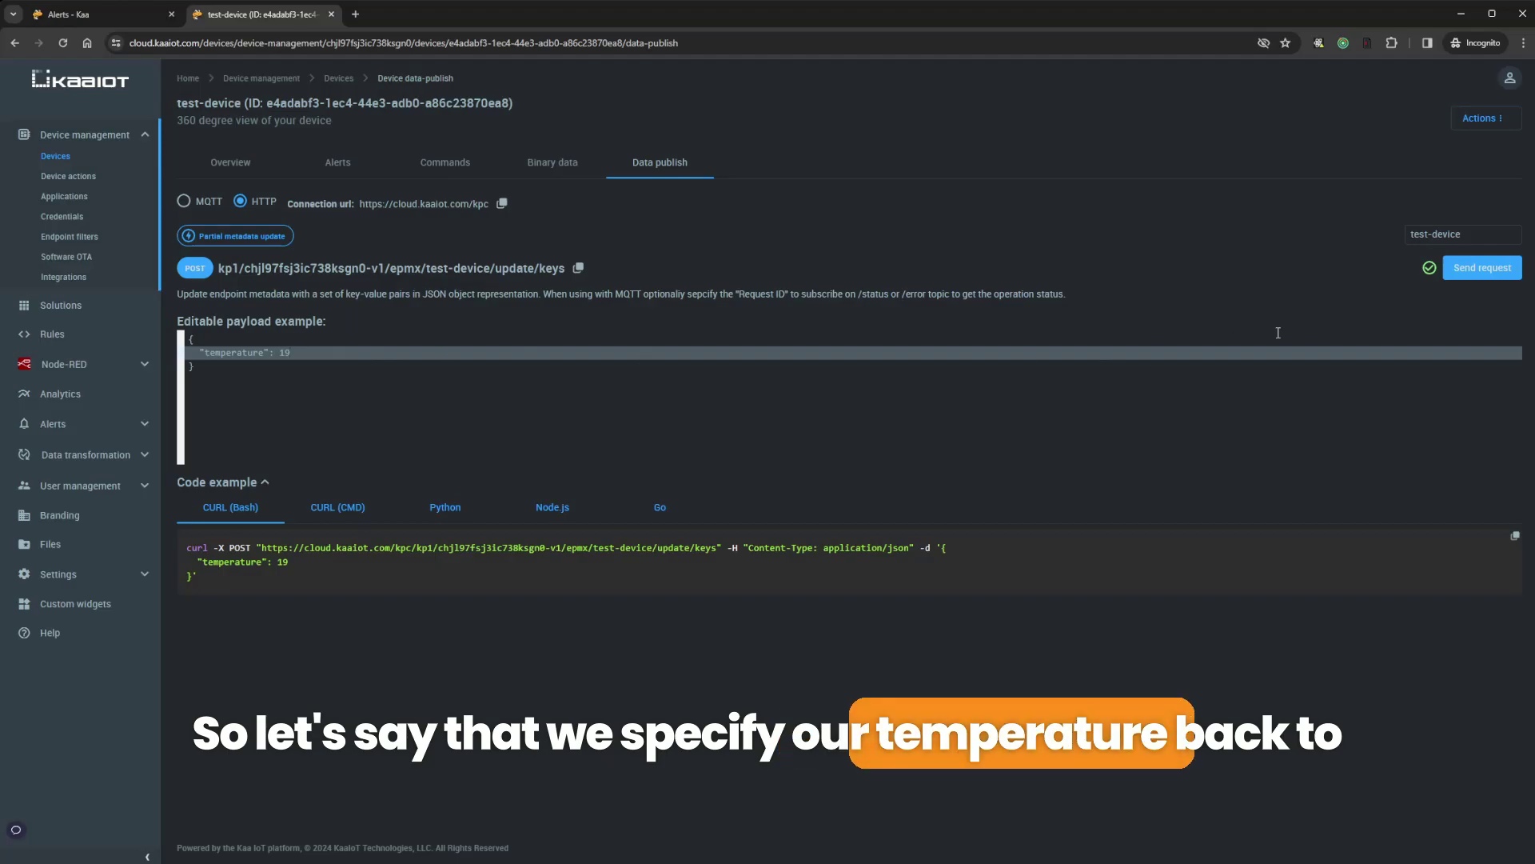
pyautogui.click(1469, 272)
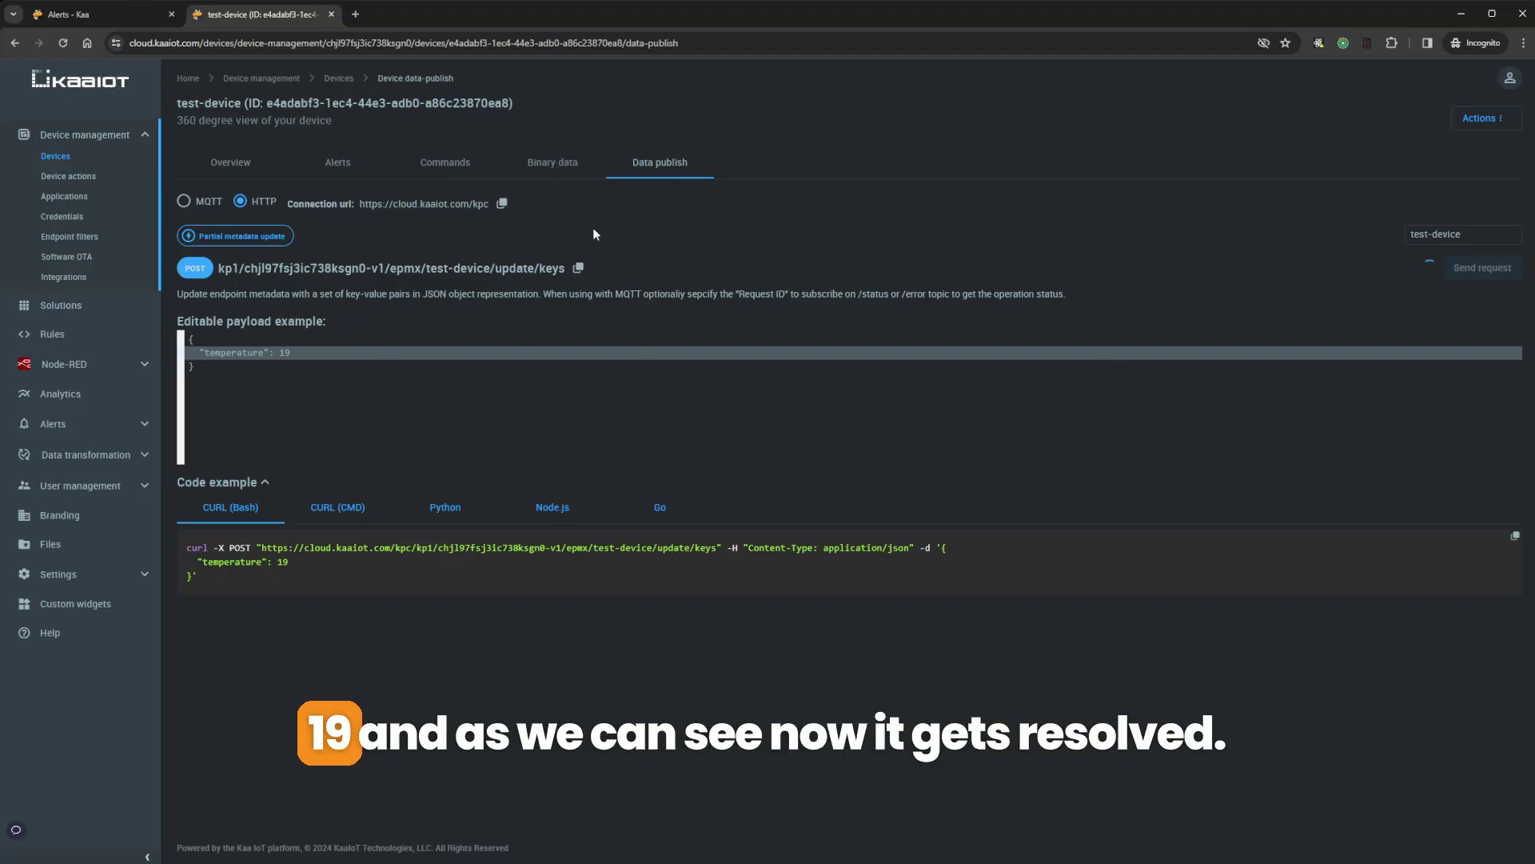
pyautogui.click(118, 19)
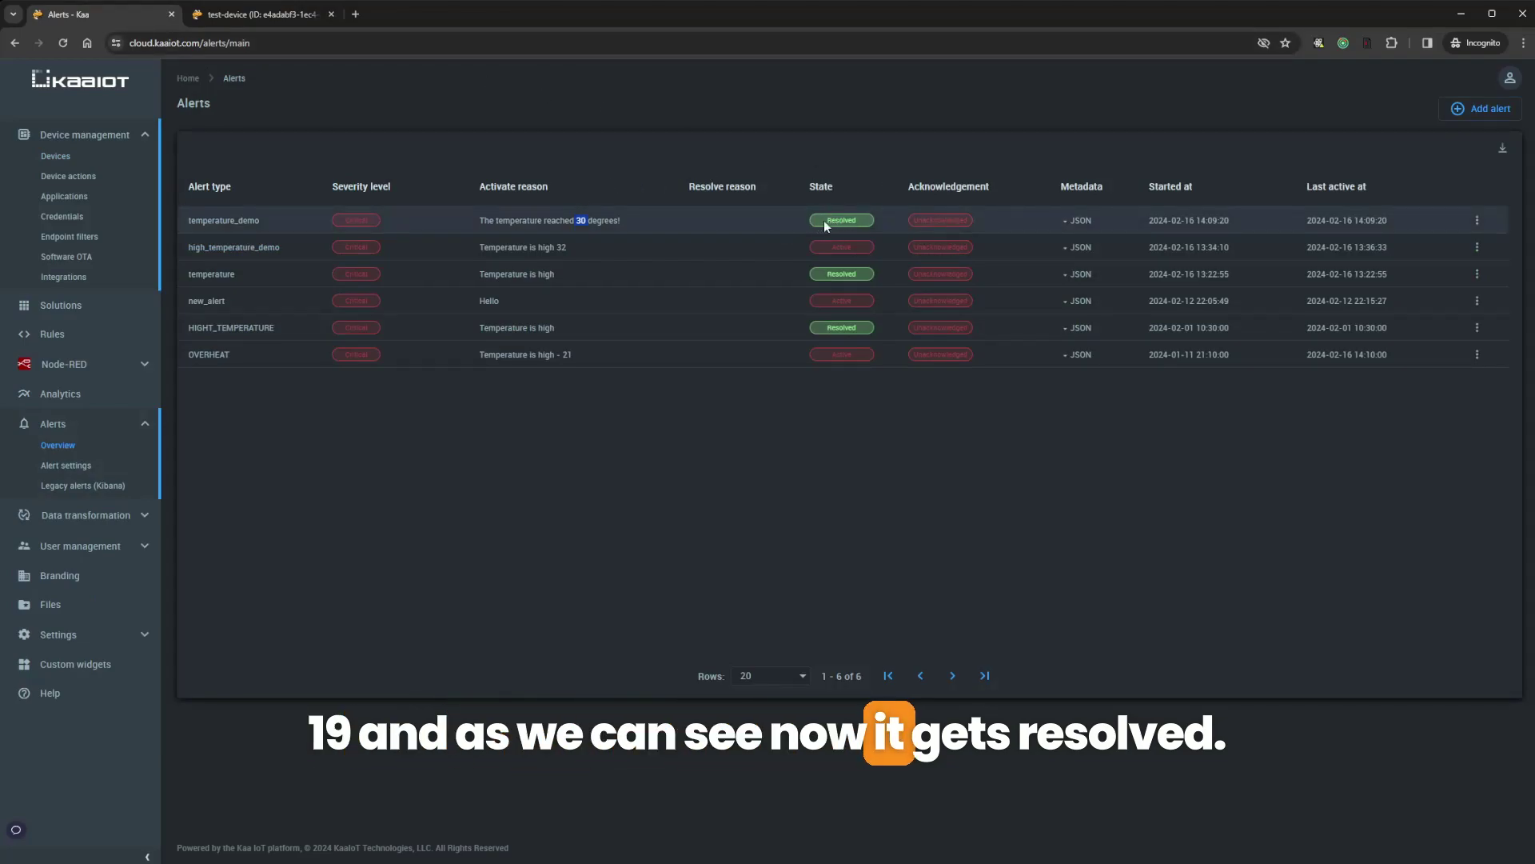
# Replace 19 with 32 in test-device's payload and check the new active temperature_demo alert
pyautogui.click(250, 18)
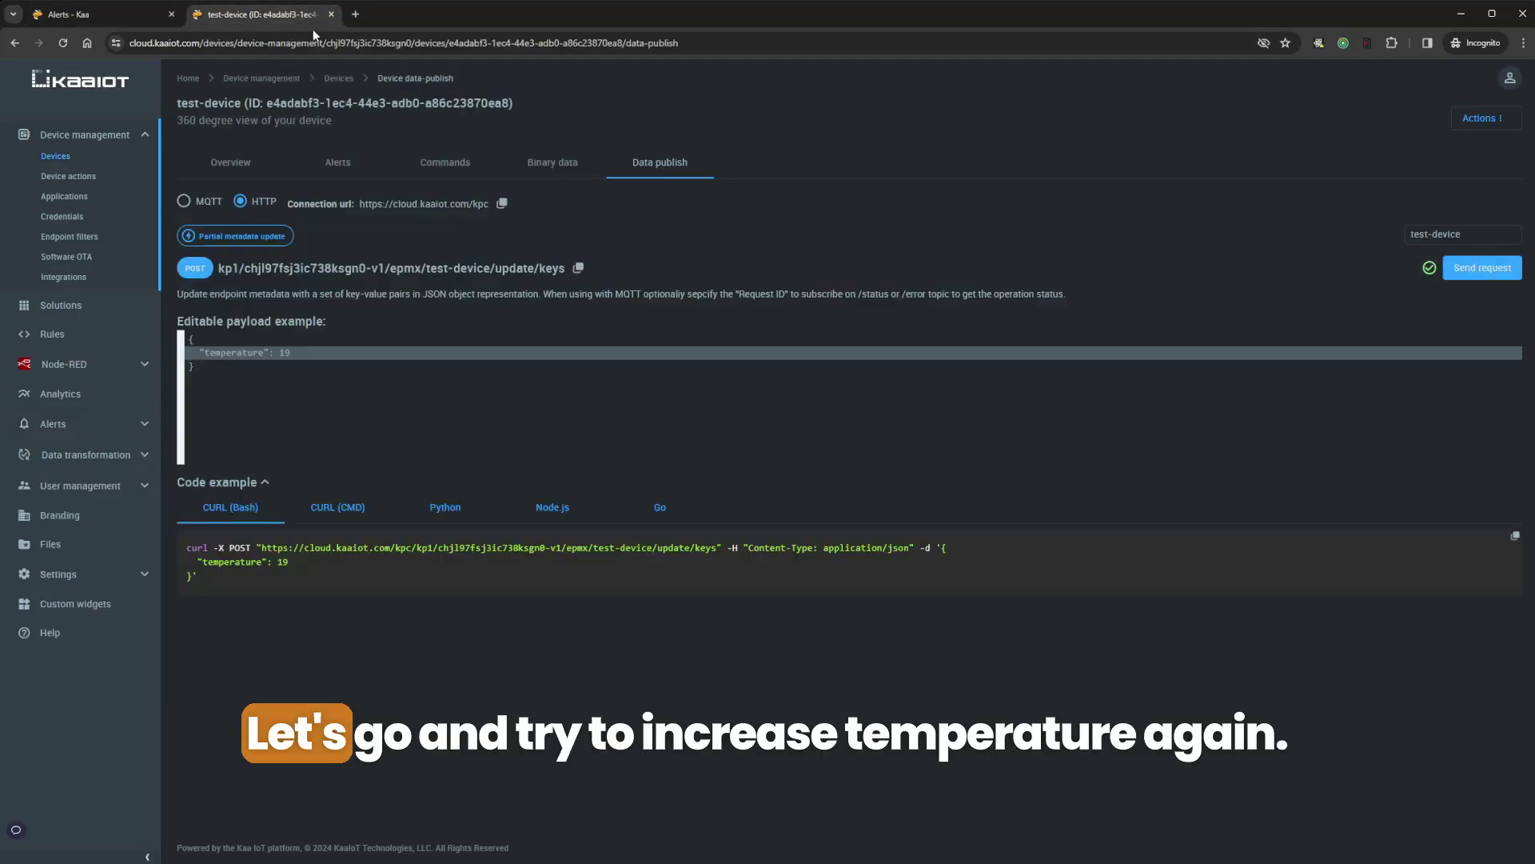
pyautogui.doubleClick(312, 355)
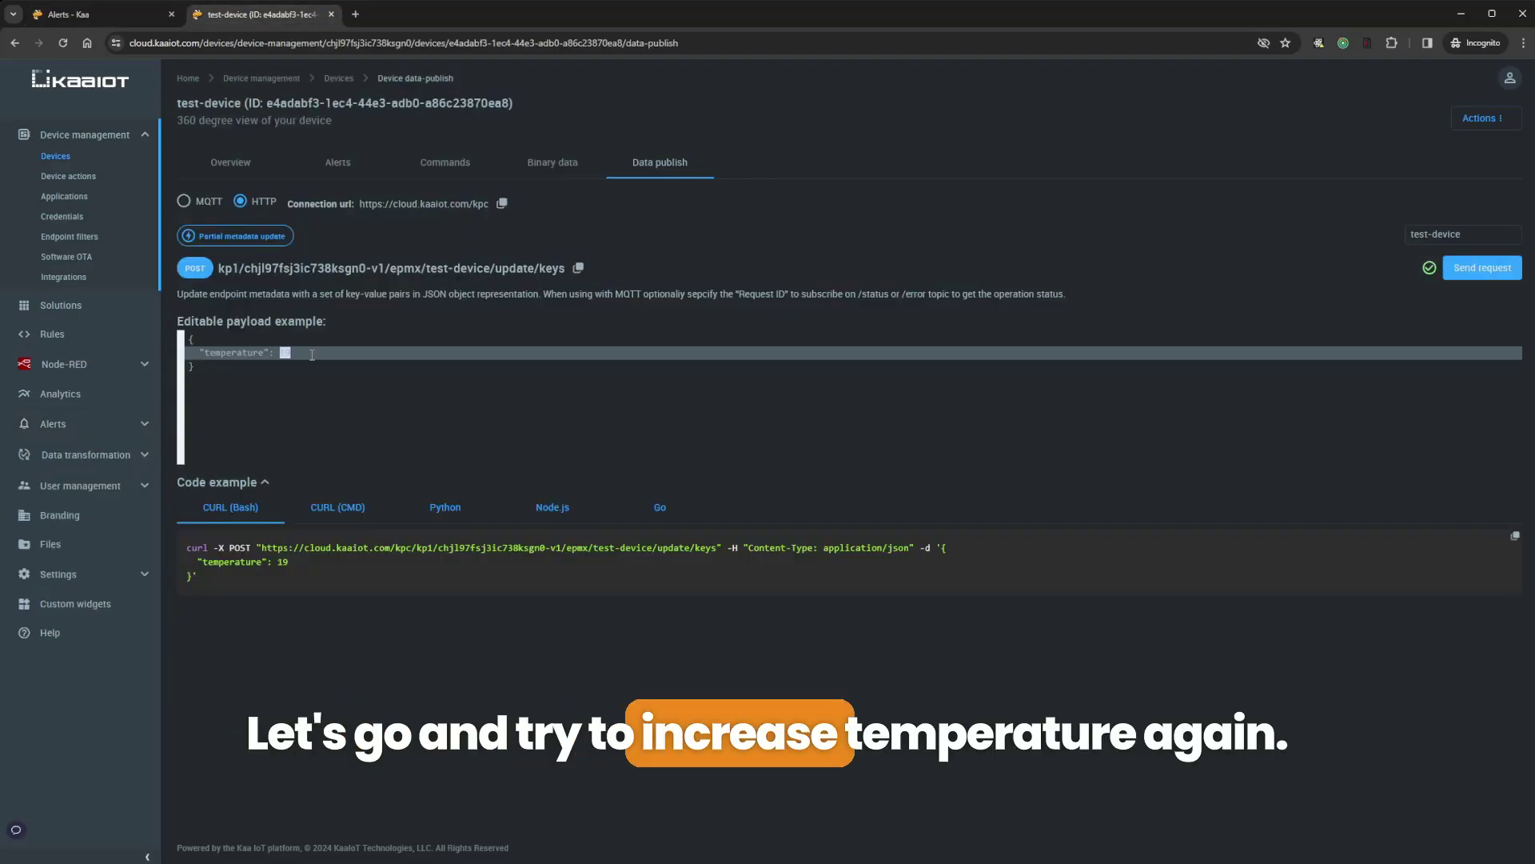
pyautogui.write('32')
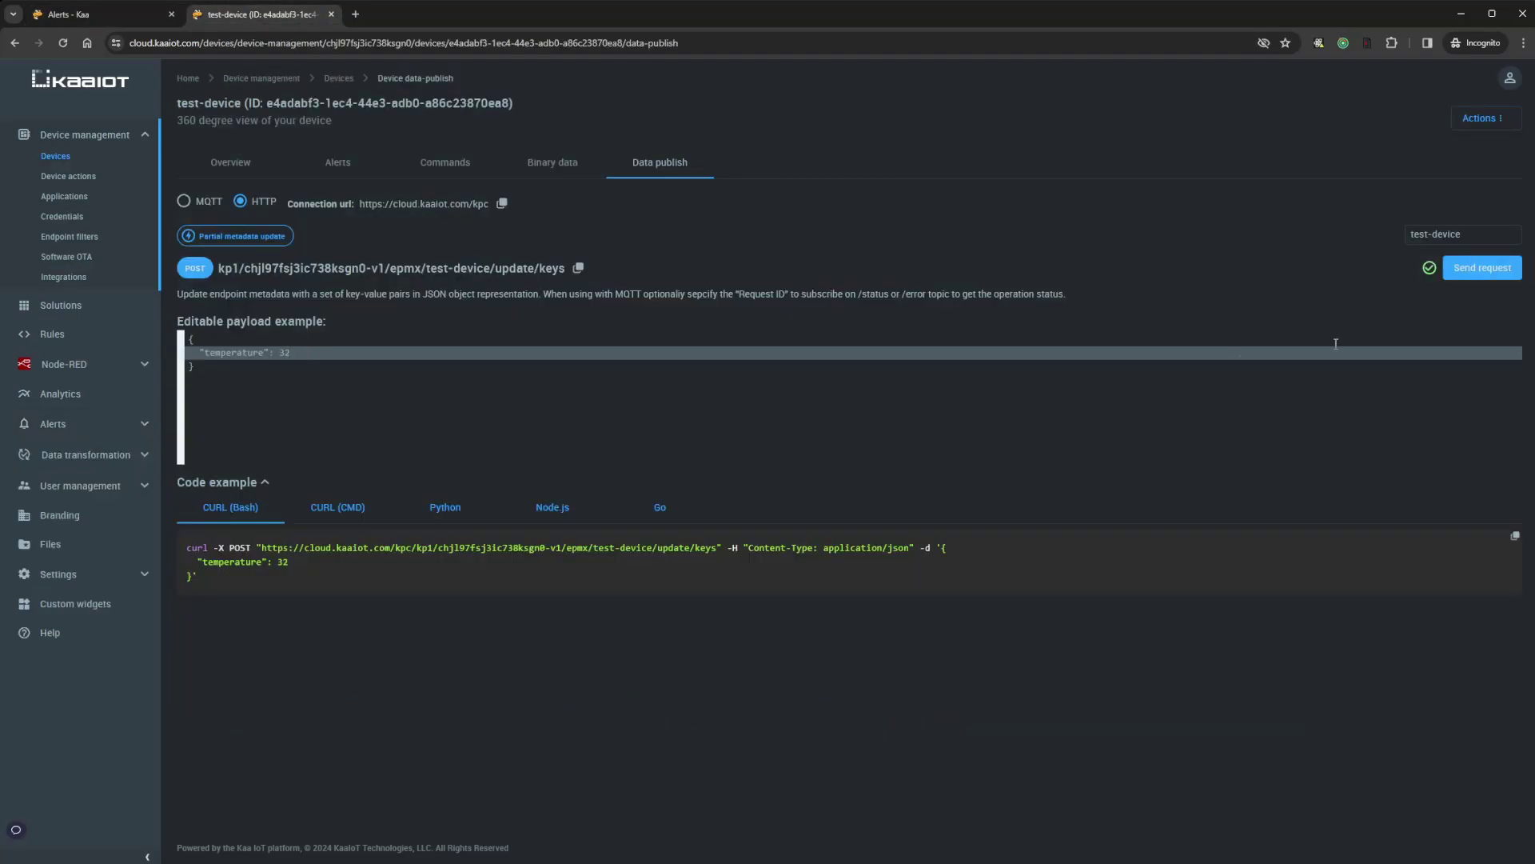
pyautogui.click(132, 20)
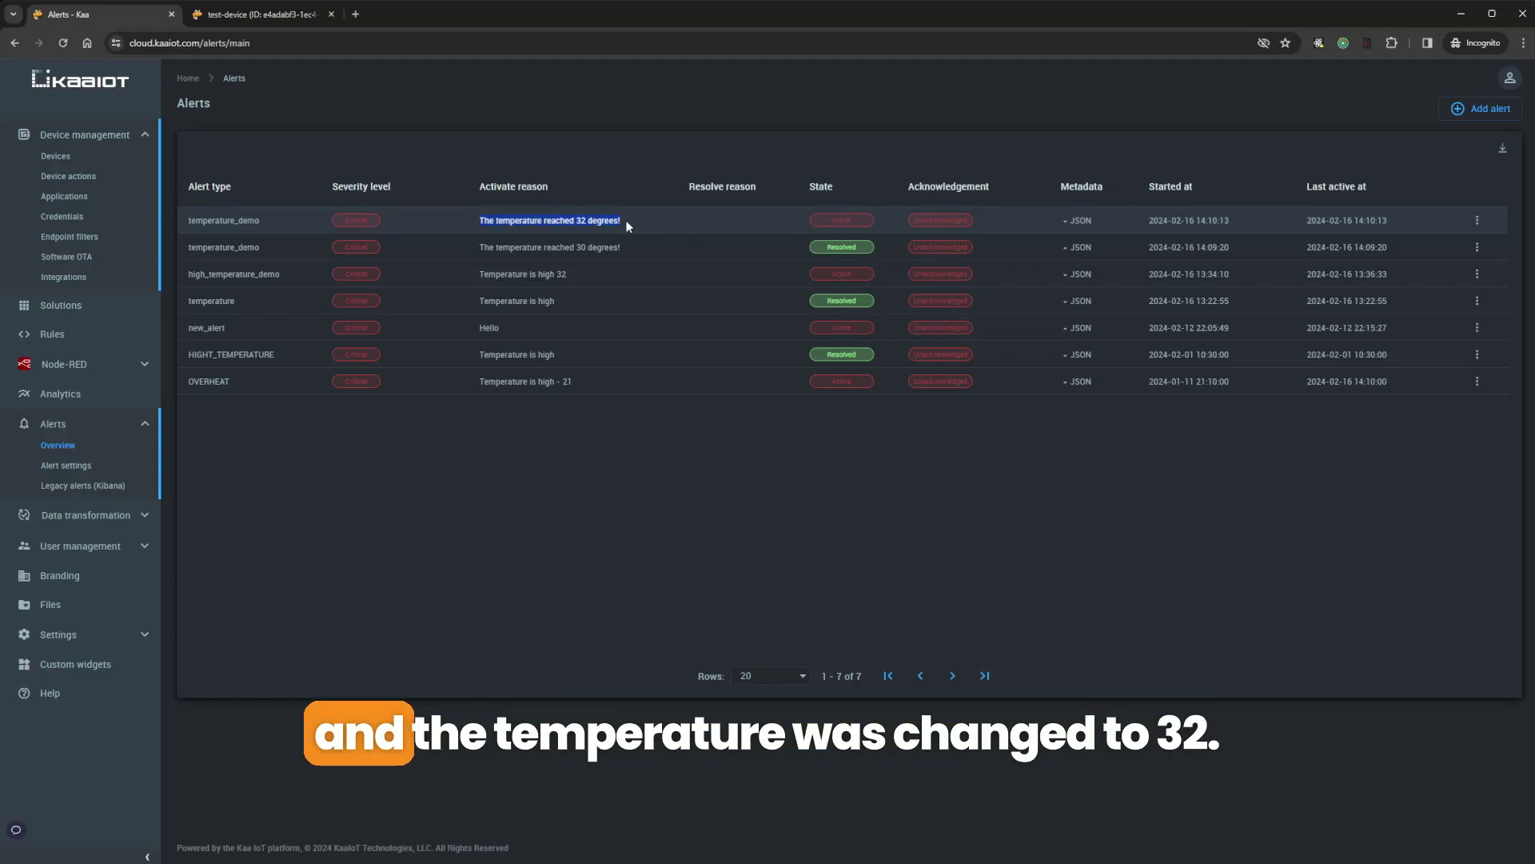
pyautogui.click(576, 222)
pyautogui.doubleClick(583, 221)
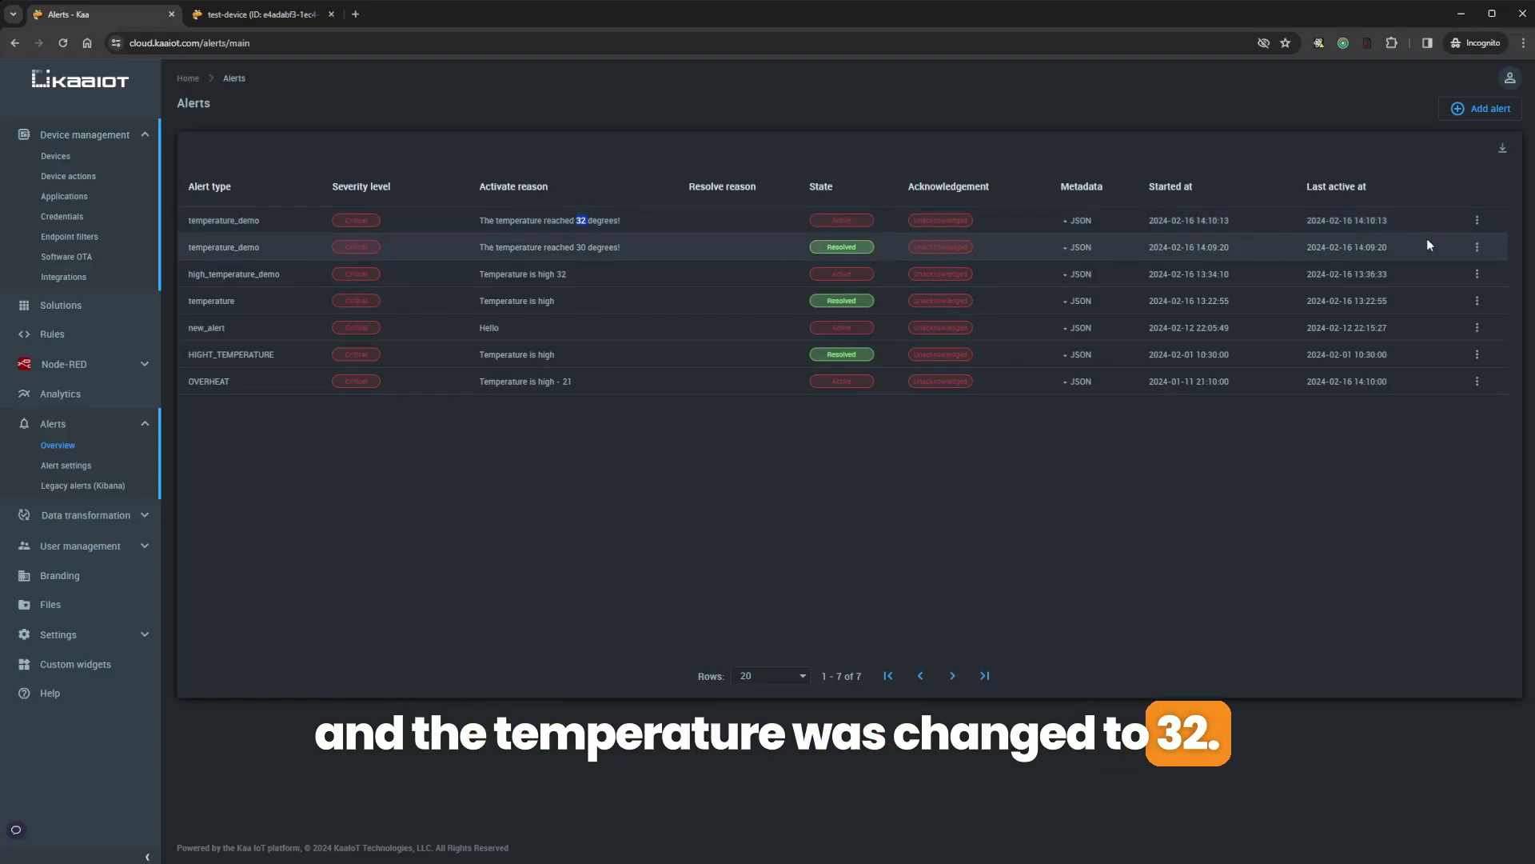
pyautogui.click(1476, 221)
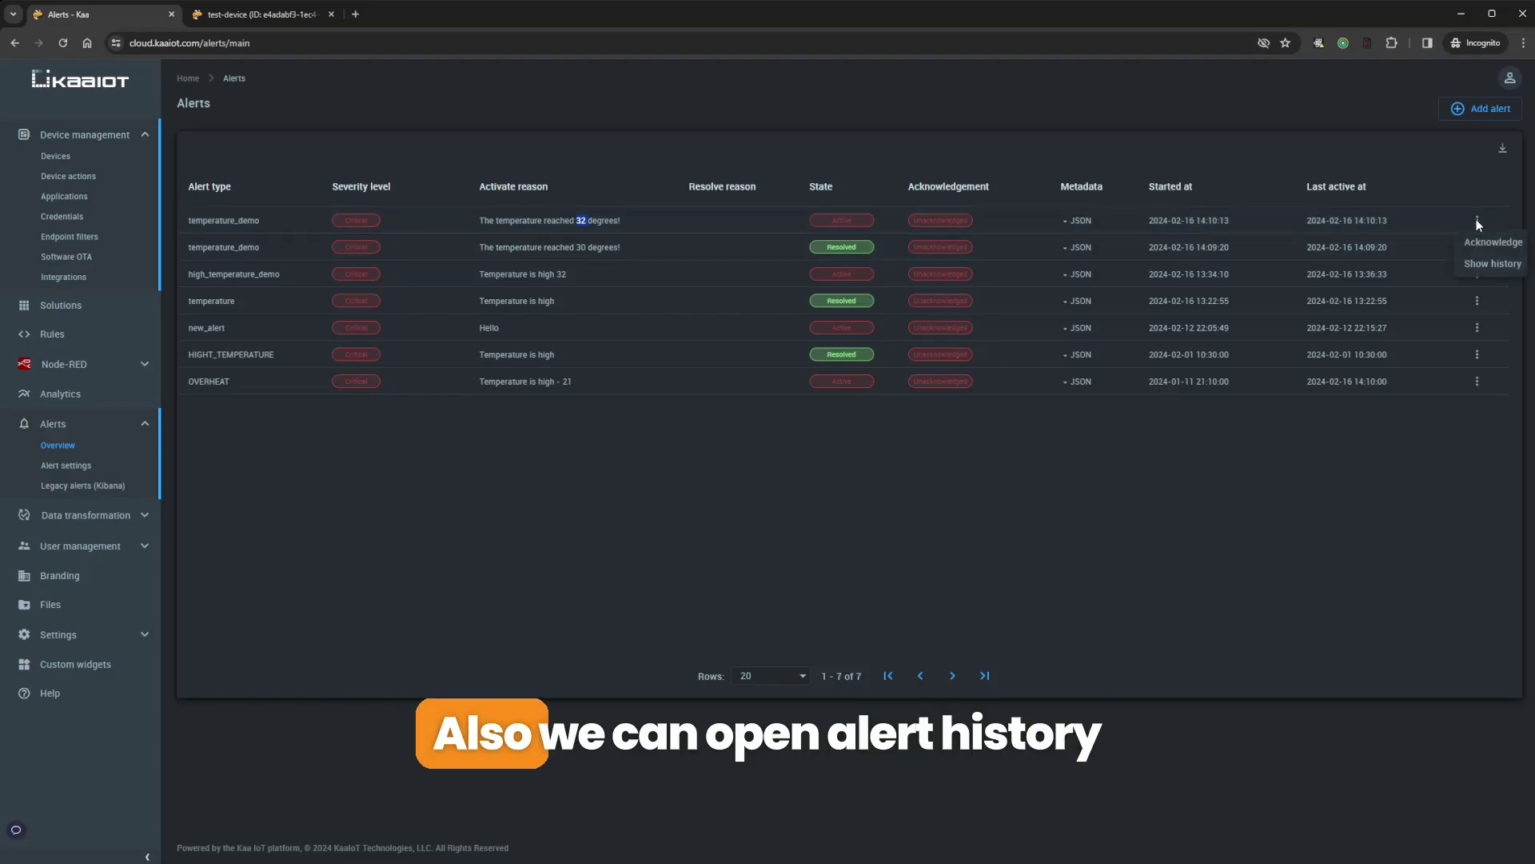
pyautogui.click(1480, 265)
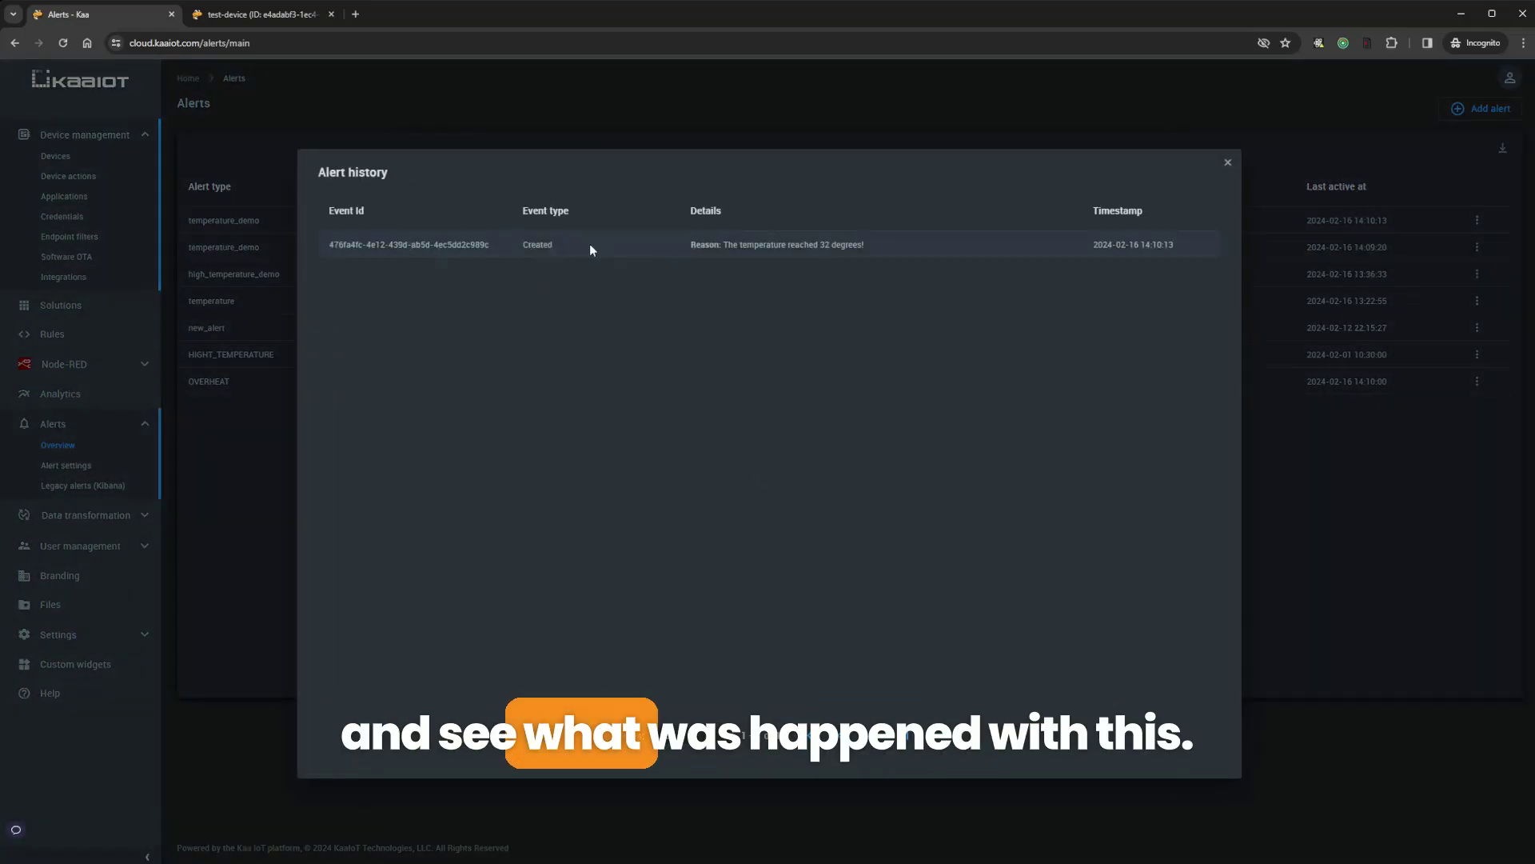
pyautogui.click(1228, 162)
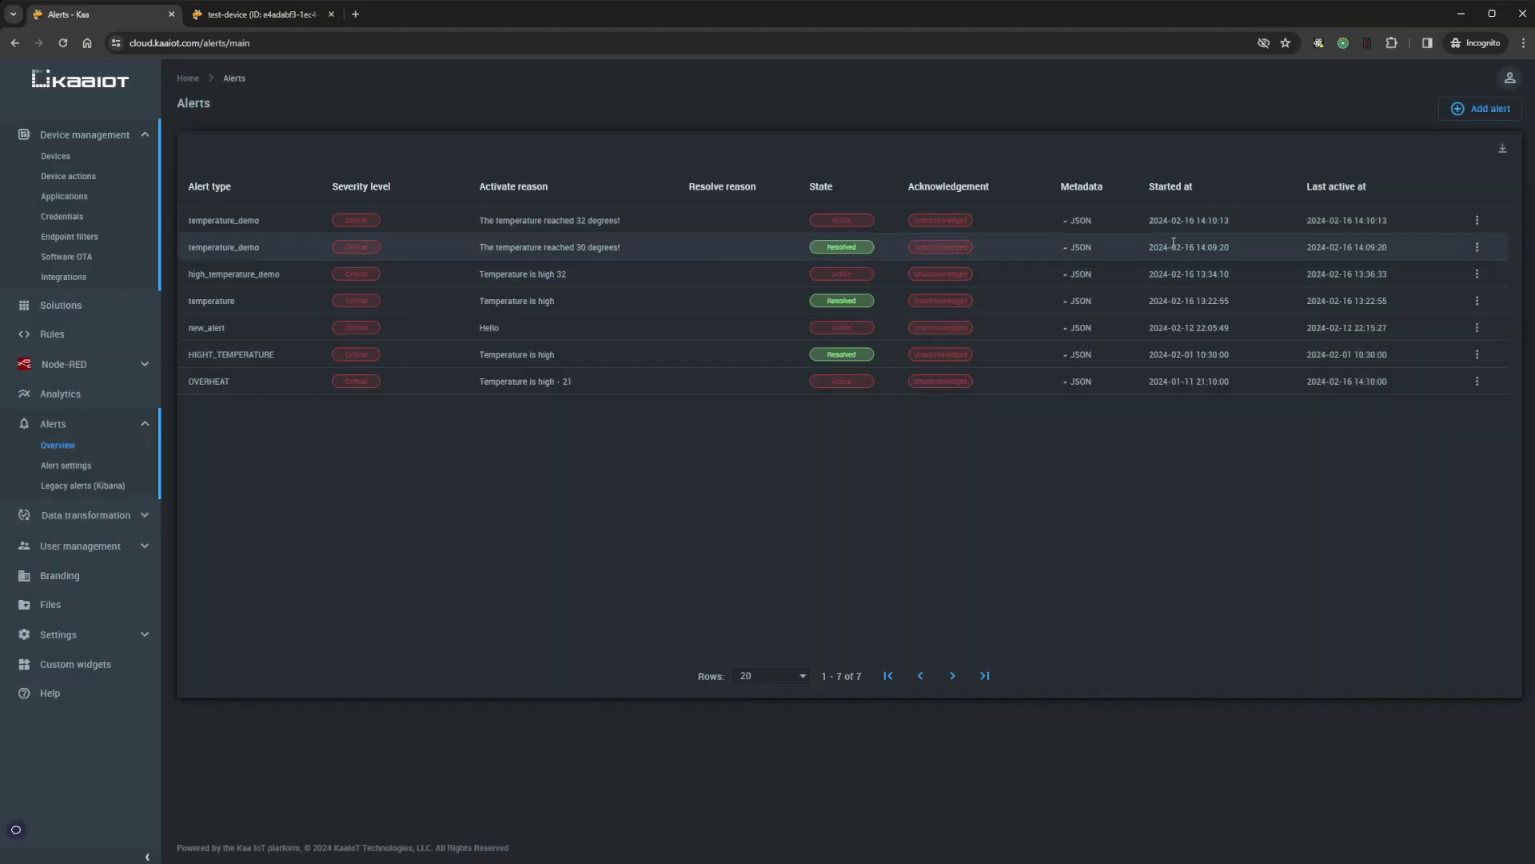
pyautogui.click(1477, 248)
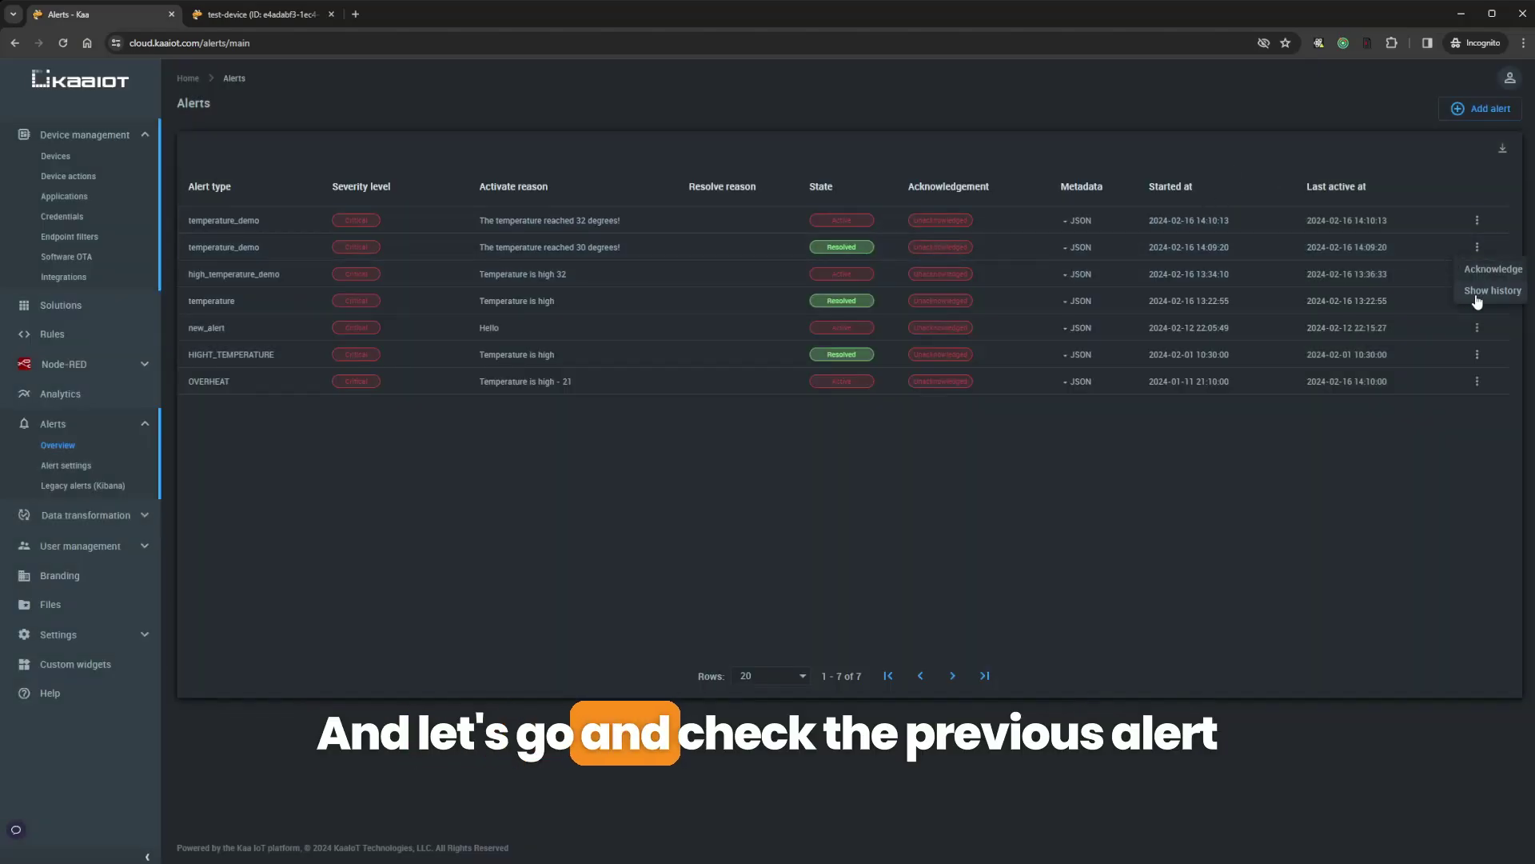
pyautogui.click(1452, 292)
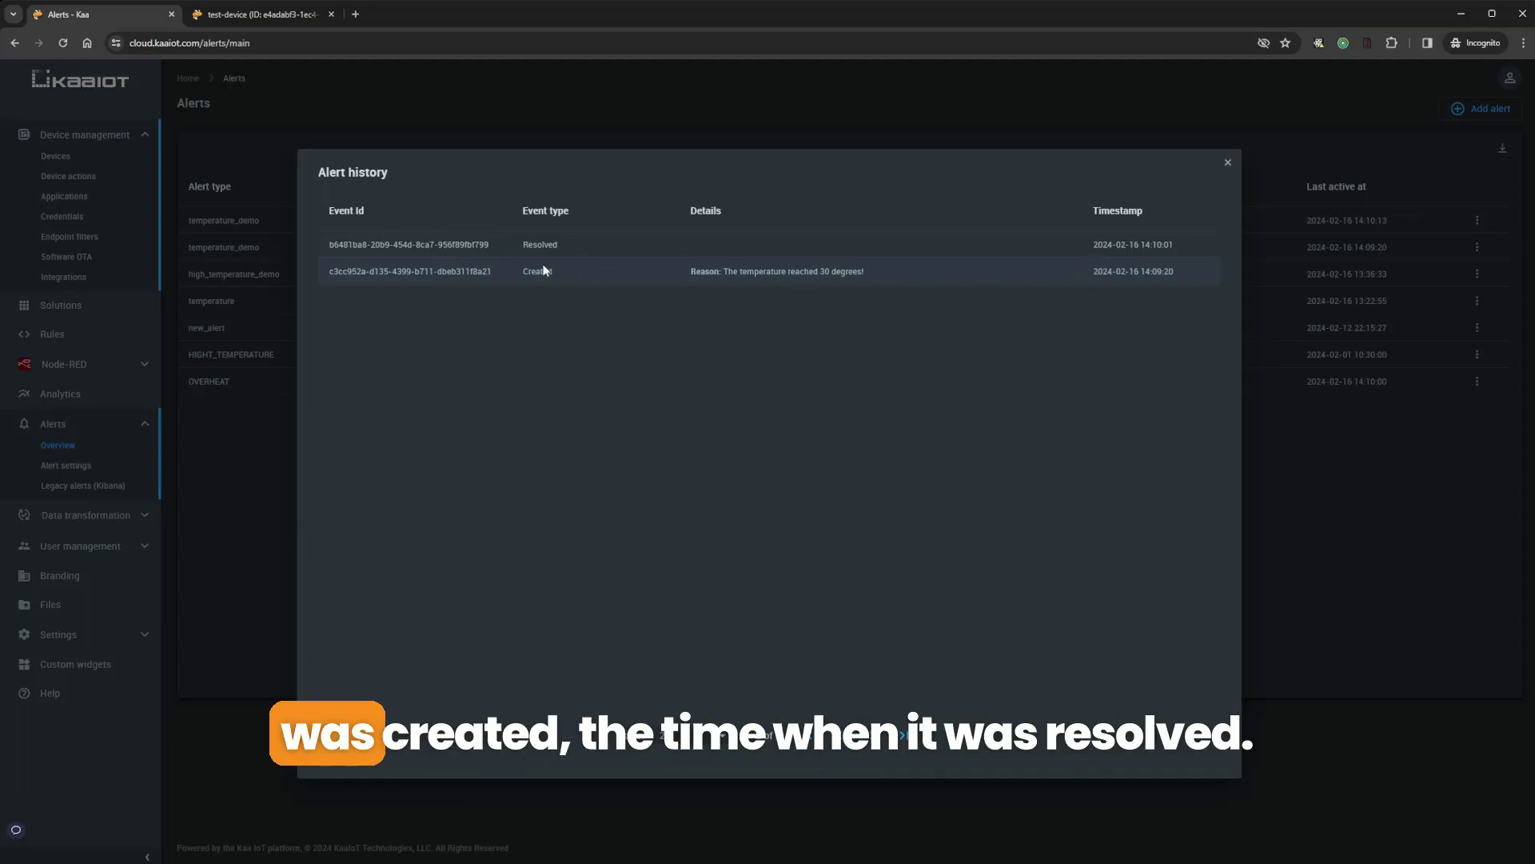
pyautogui.click(564, 120)
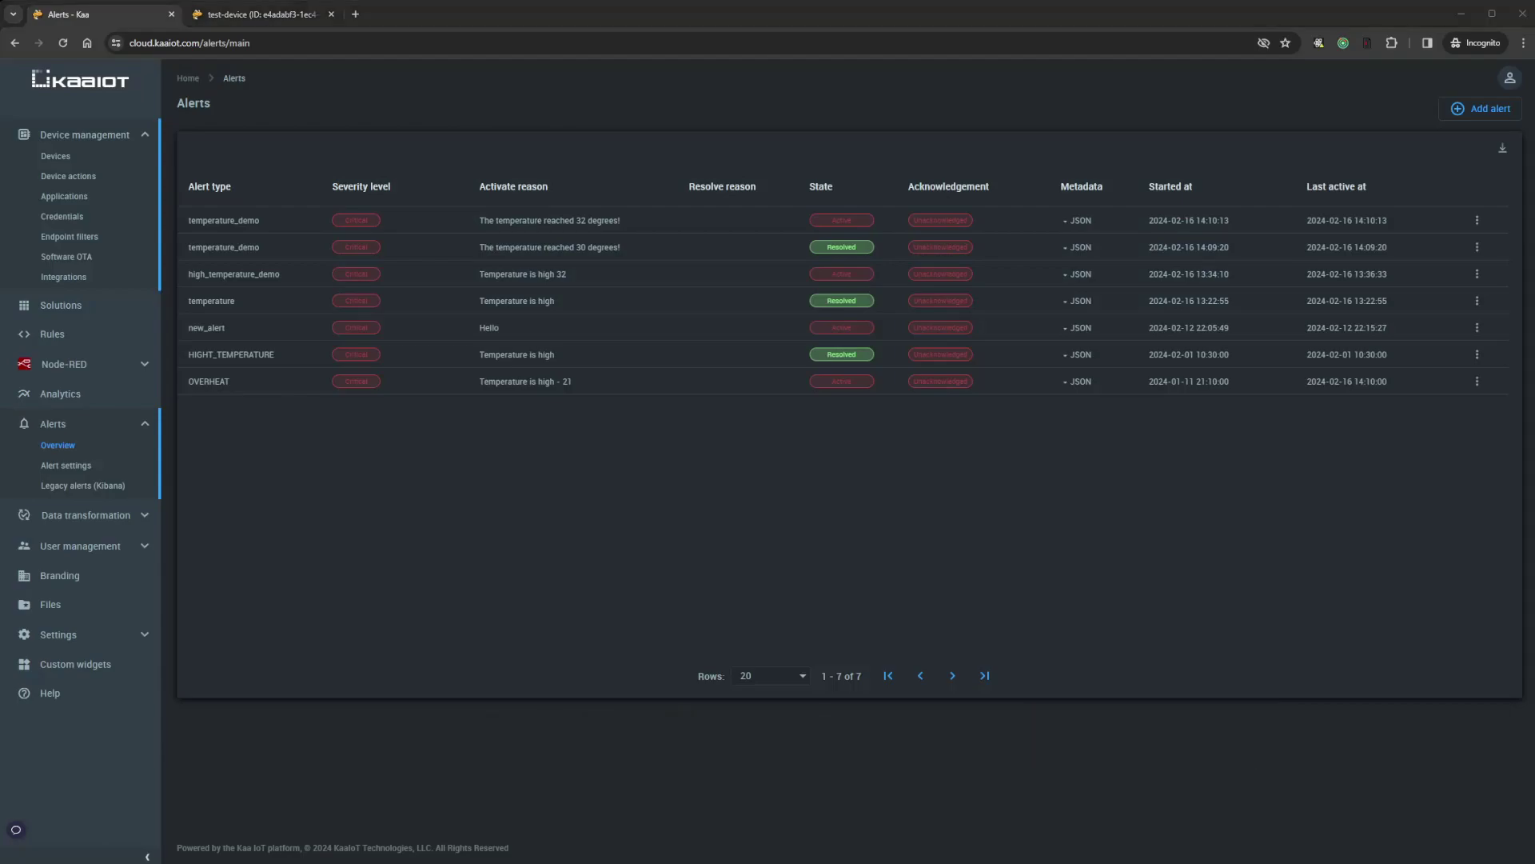